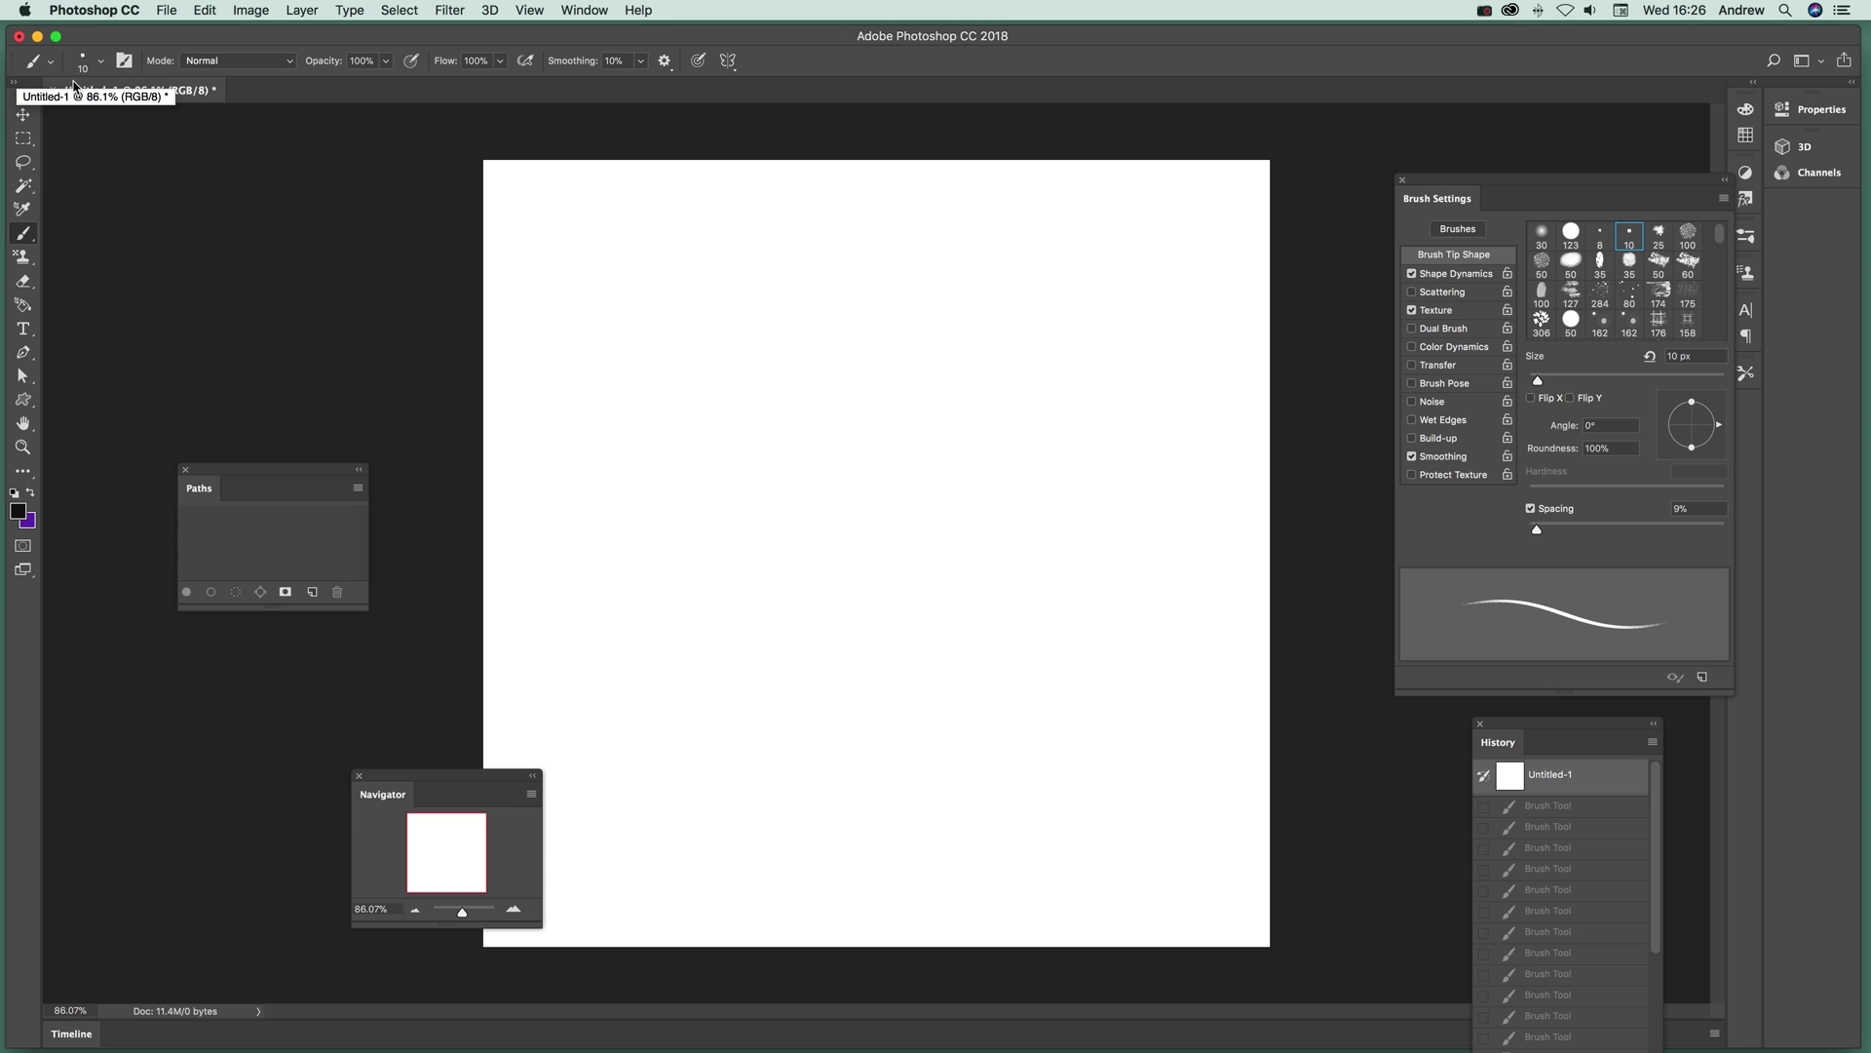
# Check in the Technology Previews preferences that Enable Paint Symmetry is on, and accept the preferences.
pyautogui.click(95, 14)
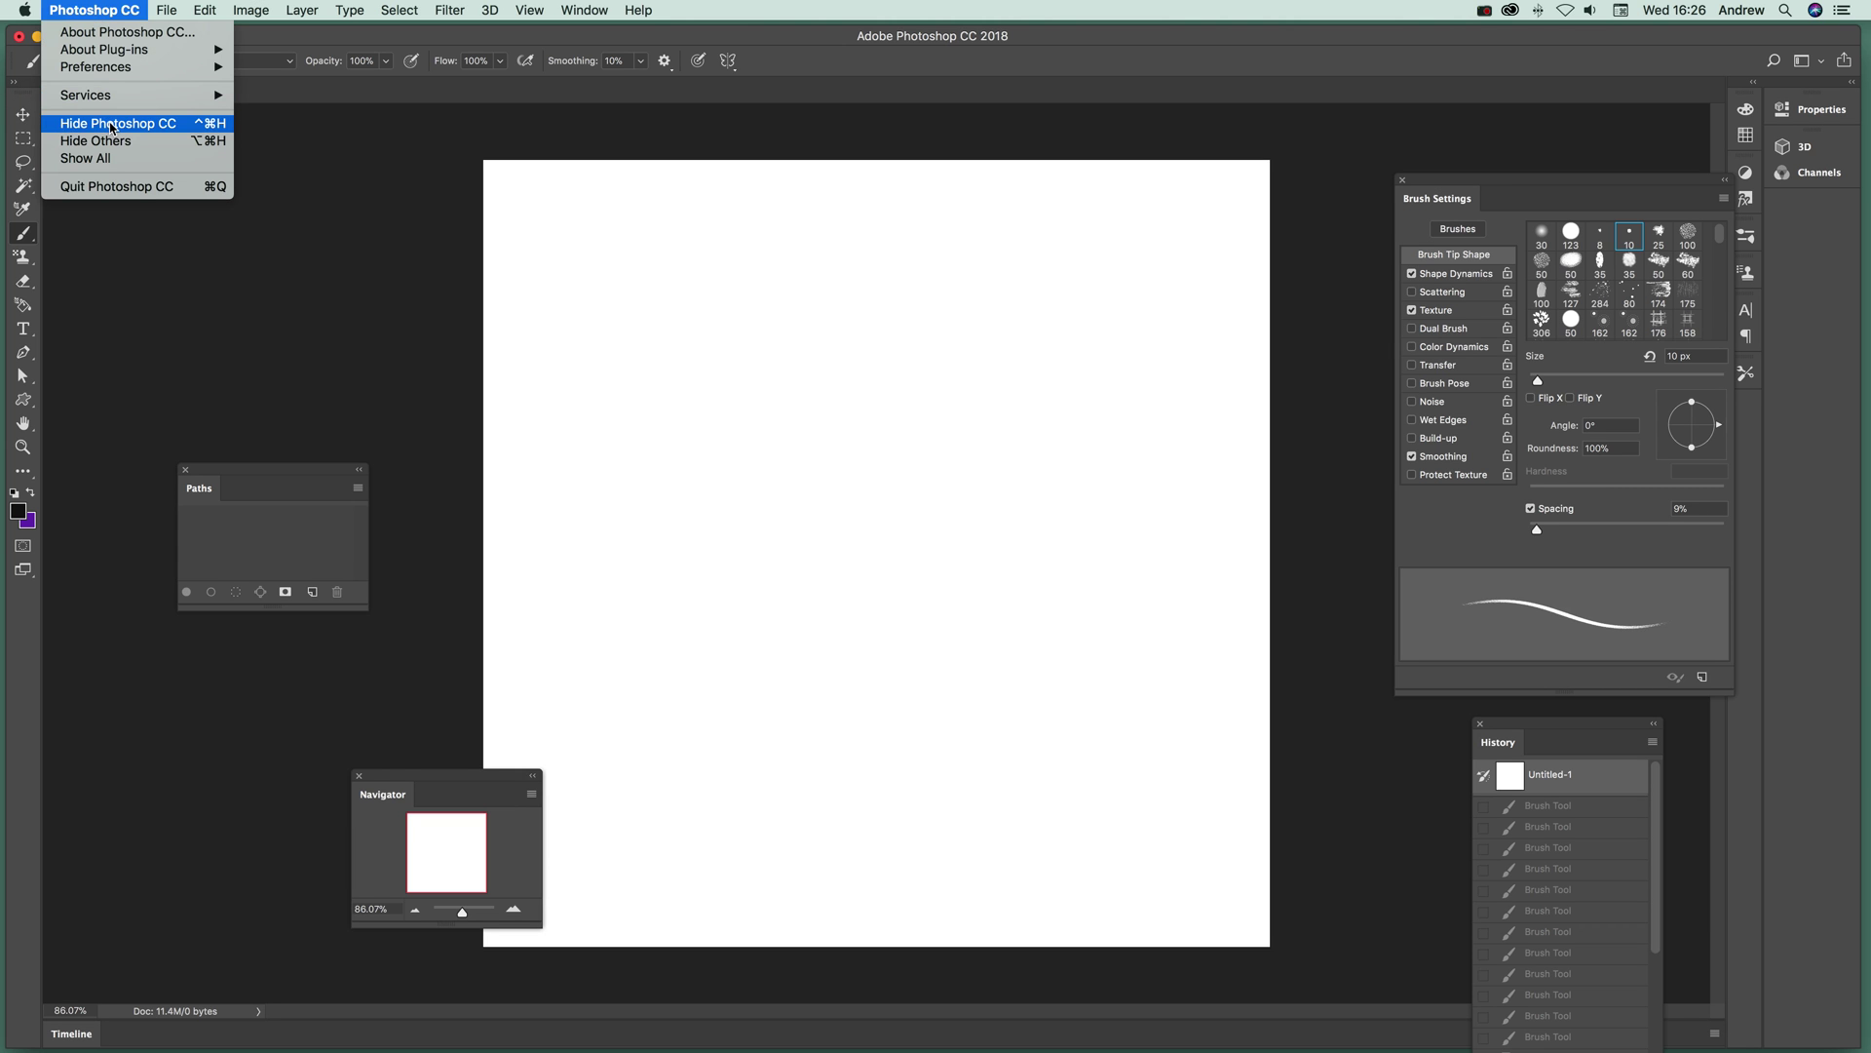
pyautogui.moveTo(111, 74)
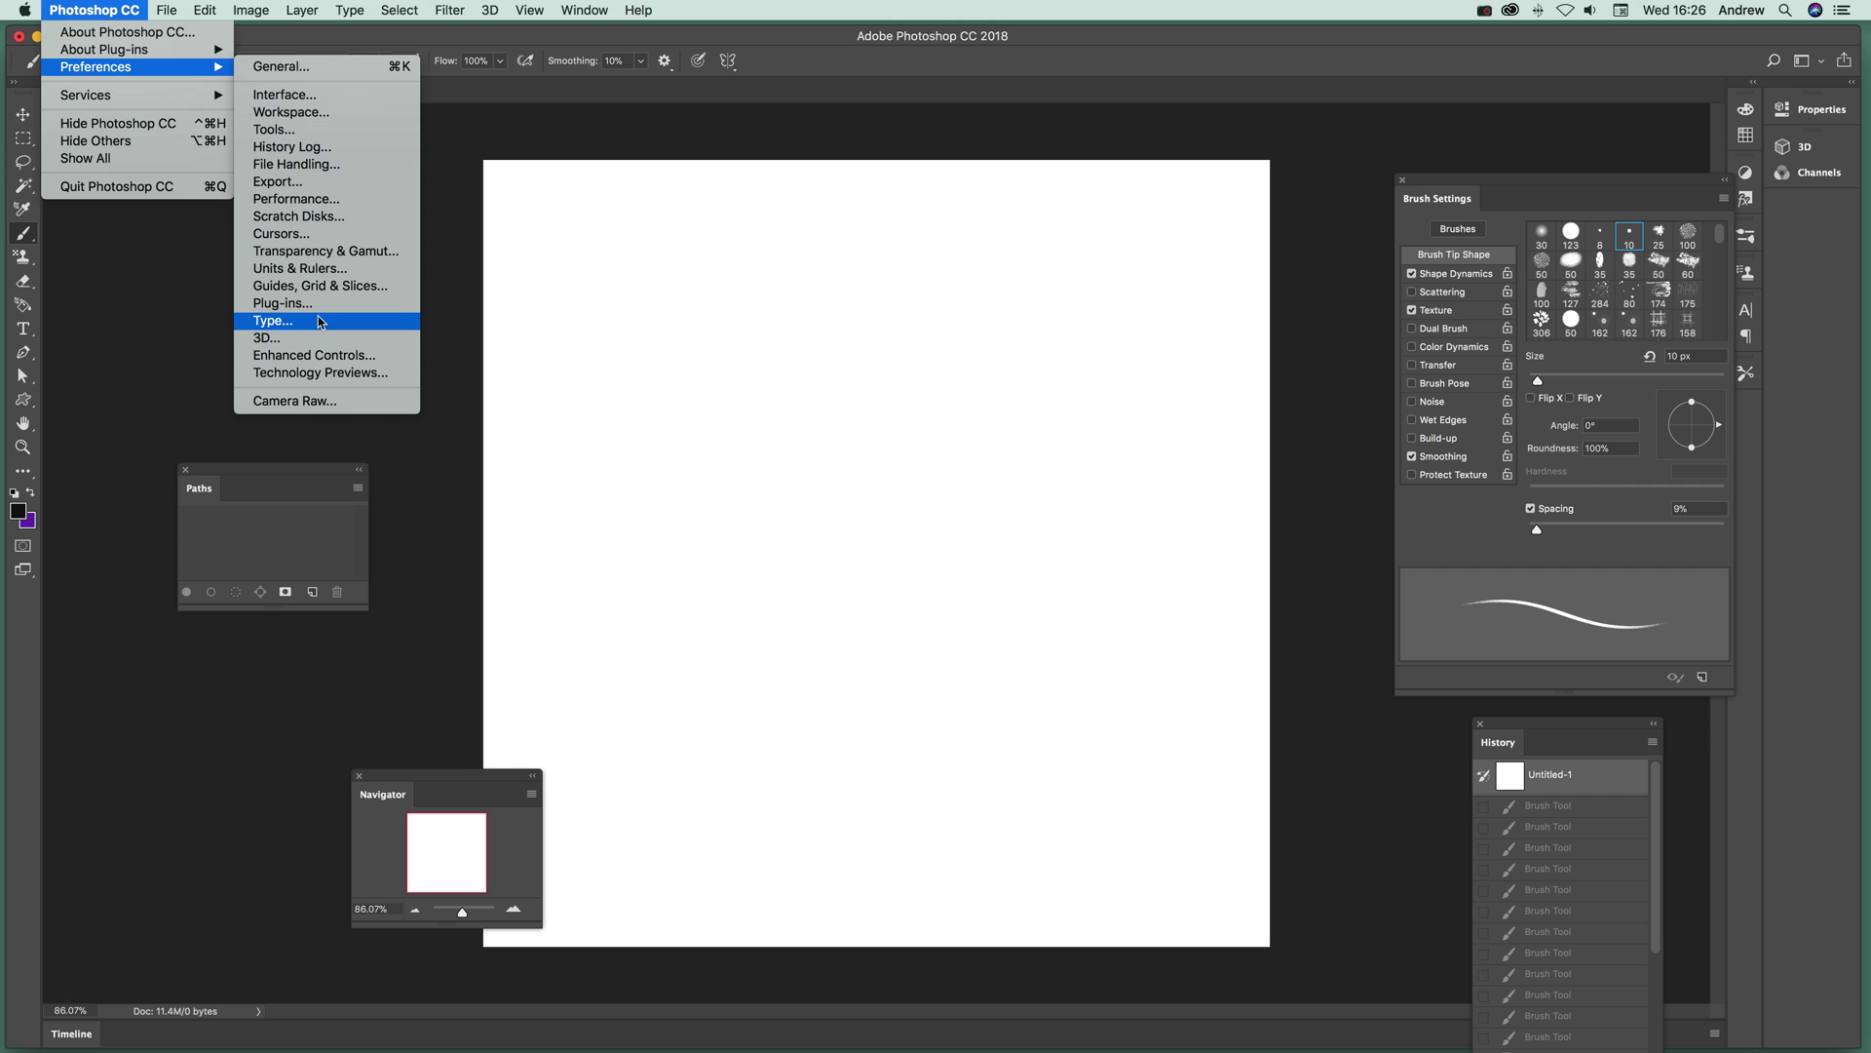
pyautogui.click(302, 374)
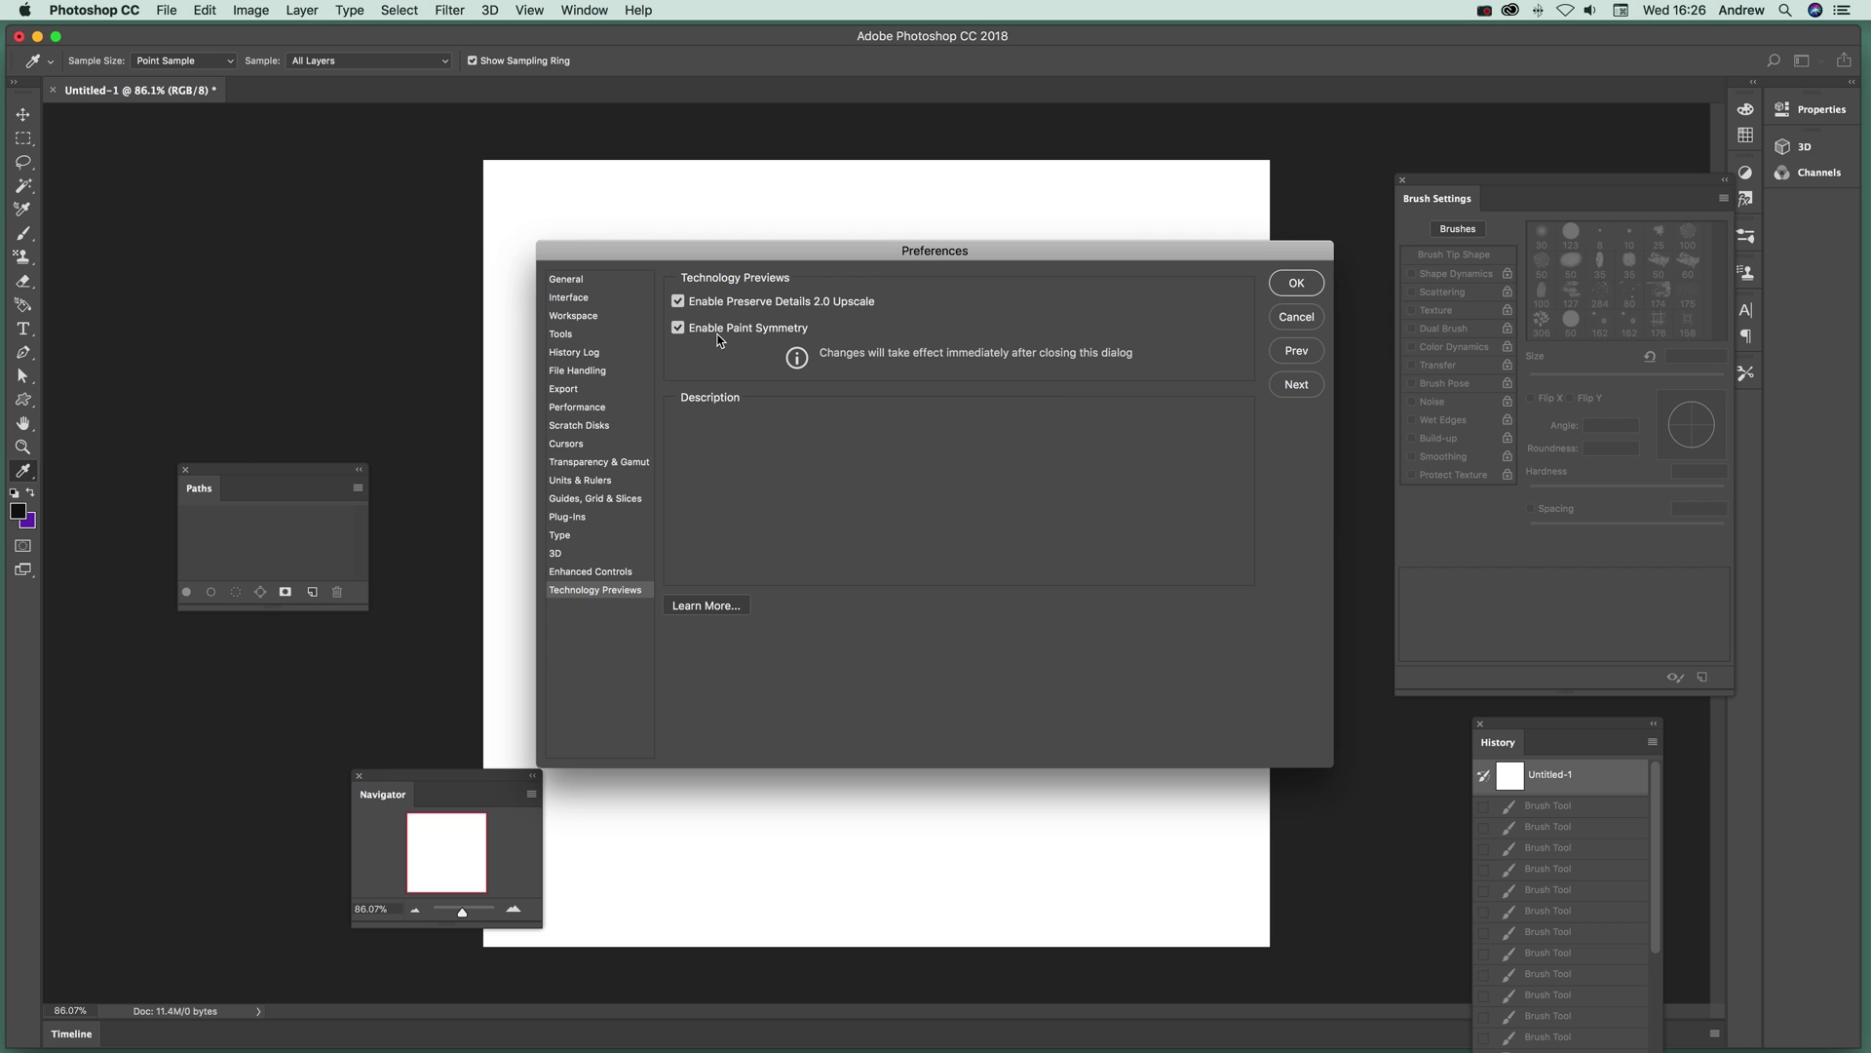
pyautogui.moveTo(768, 331)
pyautogui.click(1296, 285)
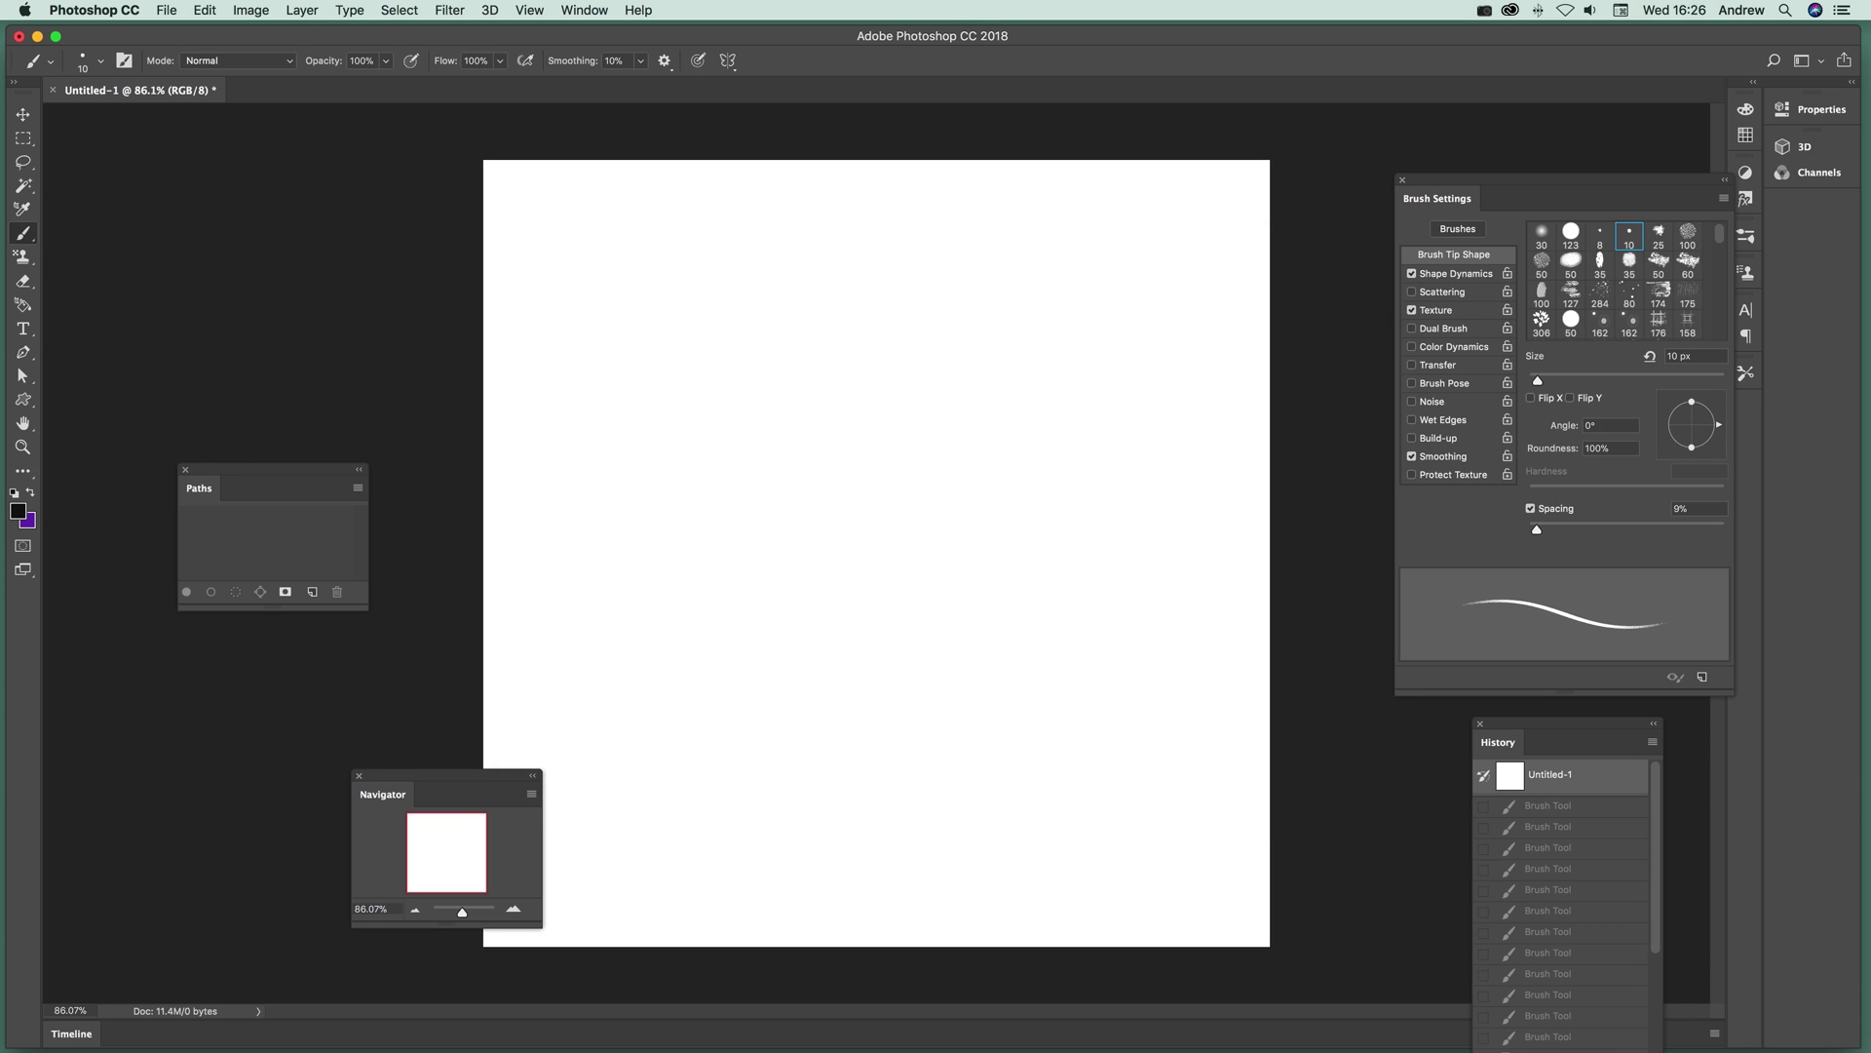
# Add a new vertical paint symmetry axis for the Brush tool and commit it at its default position.
pyautogui.rightClick(26, 234)
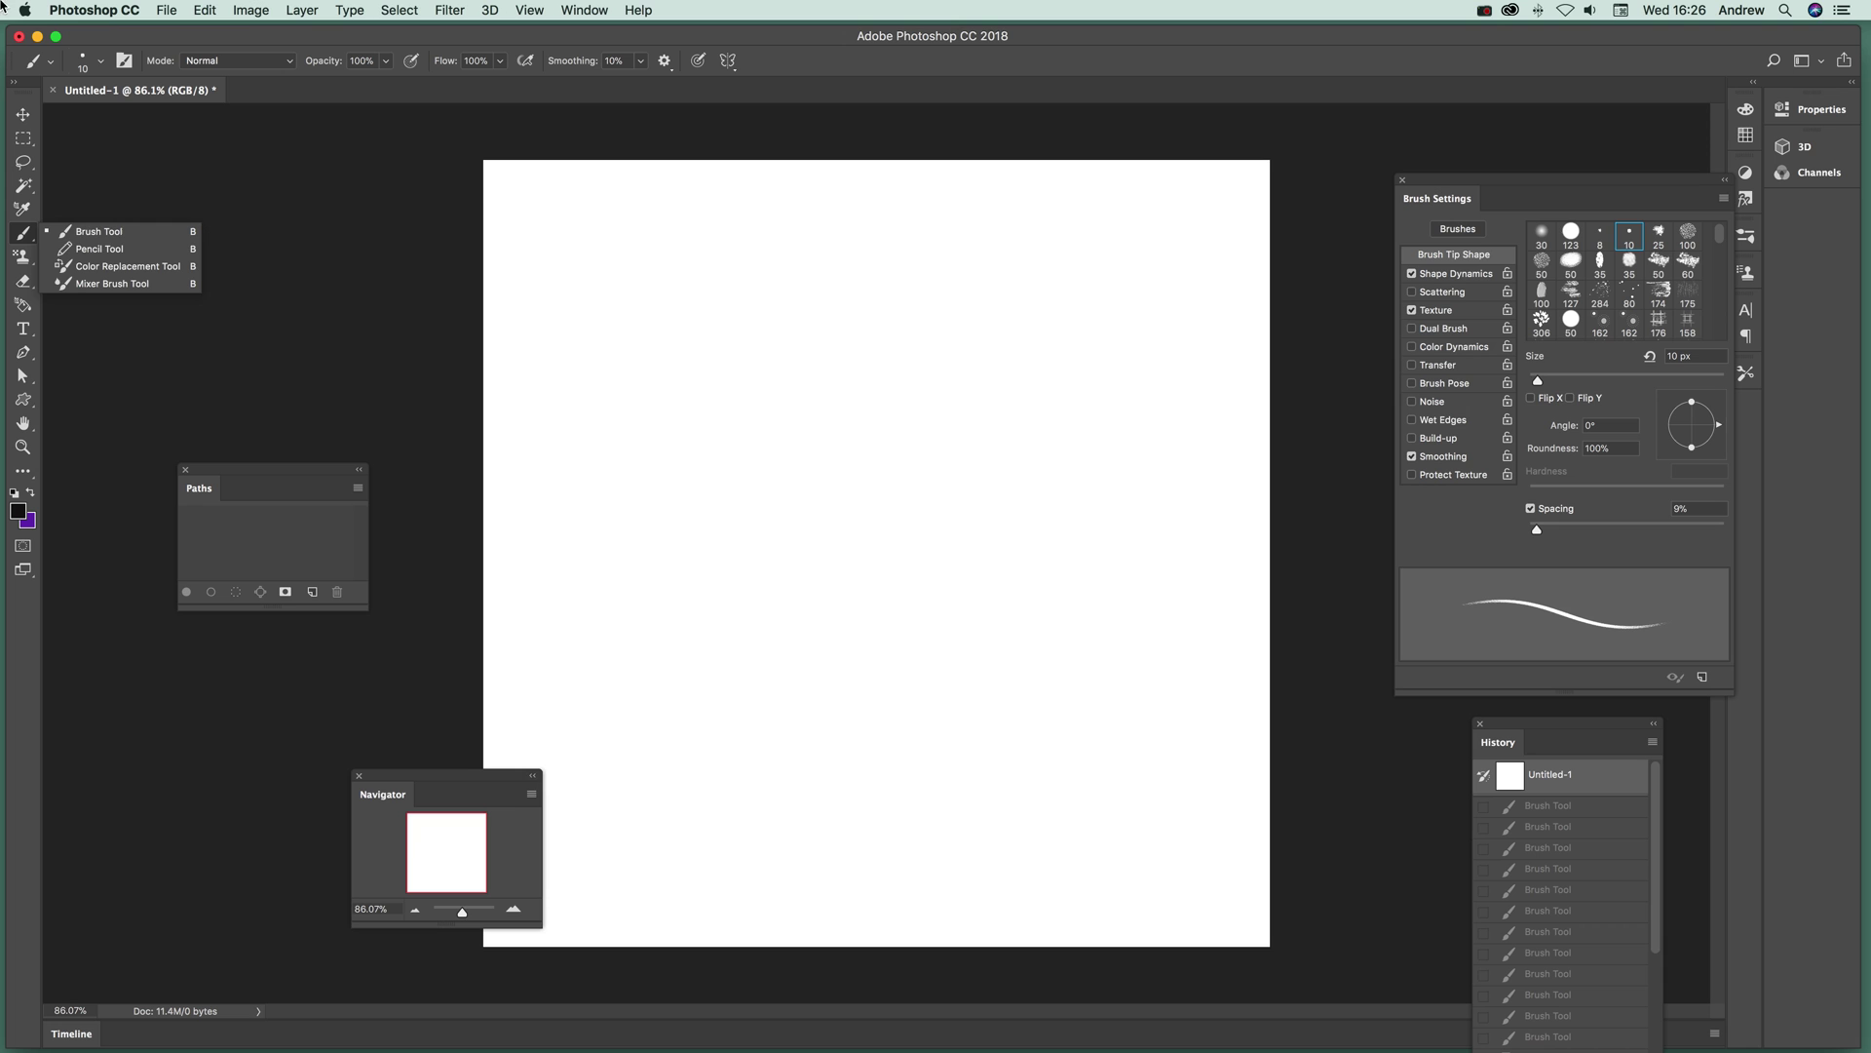
pyautogui.click(109, 232)
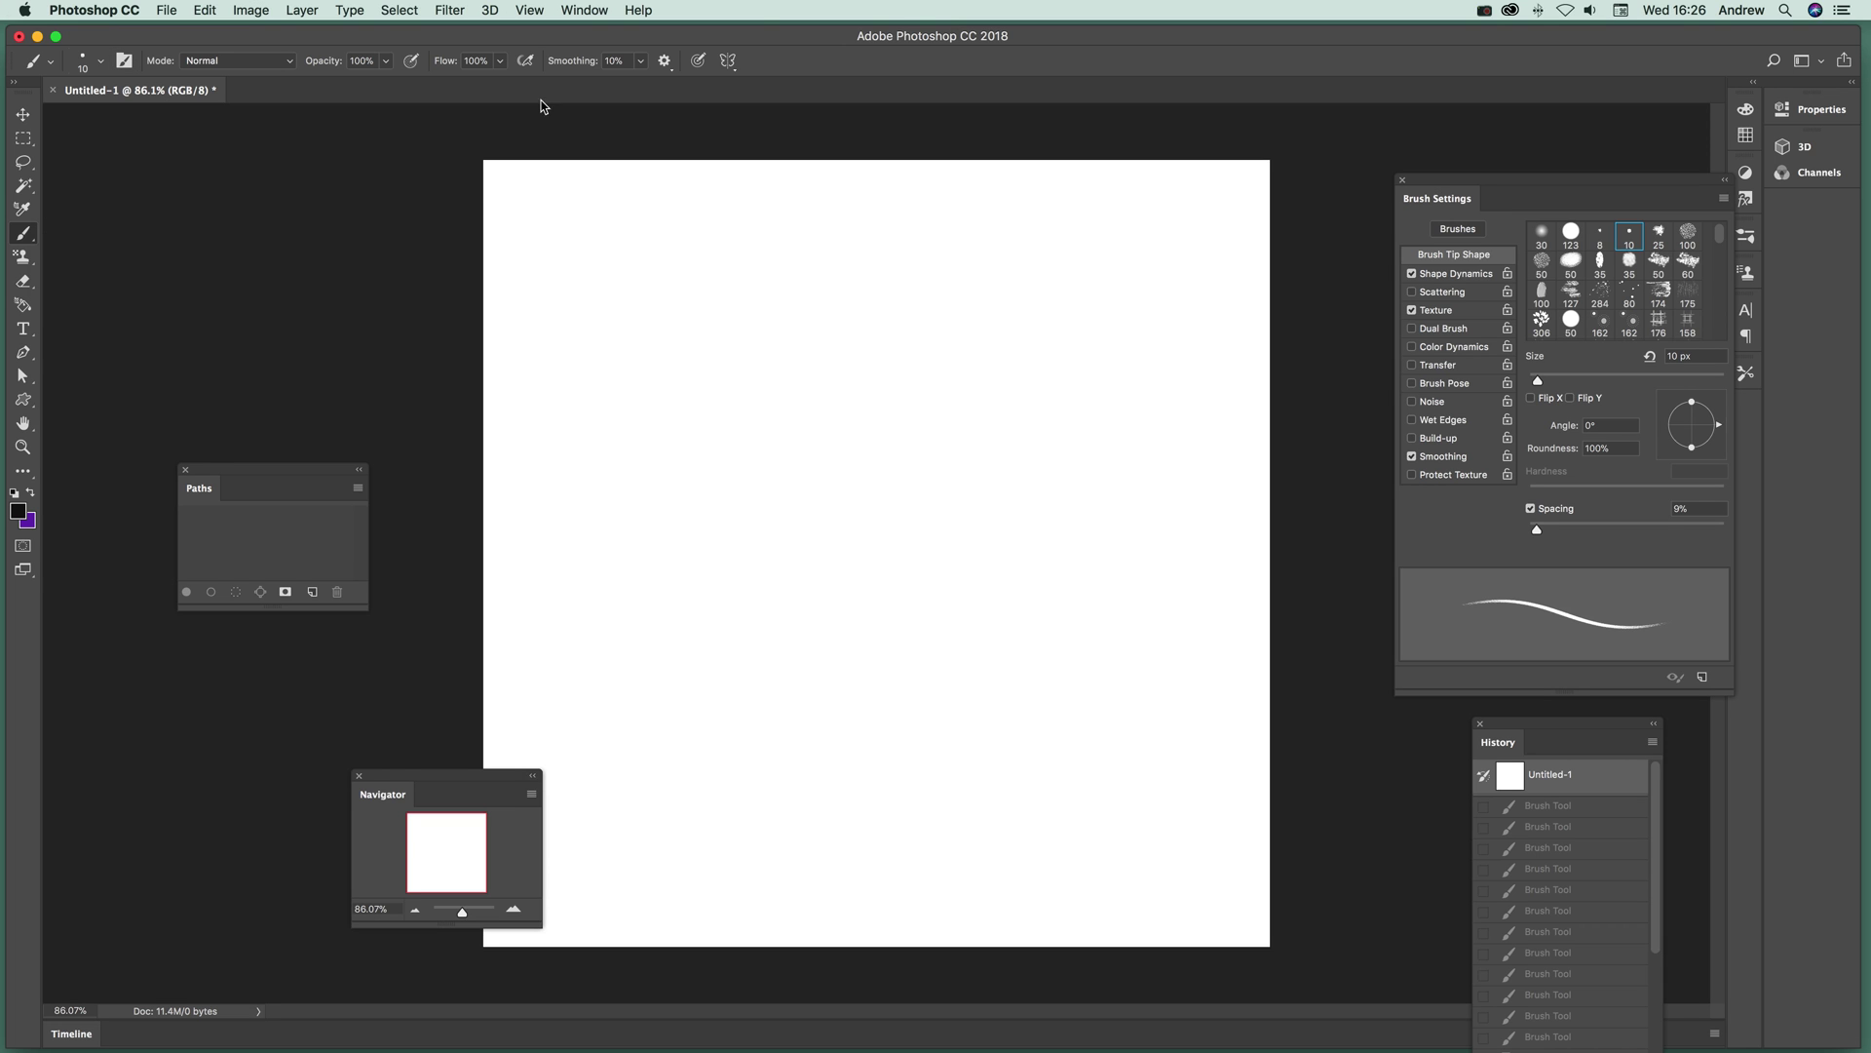
pyautogui.click(730, 65)
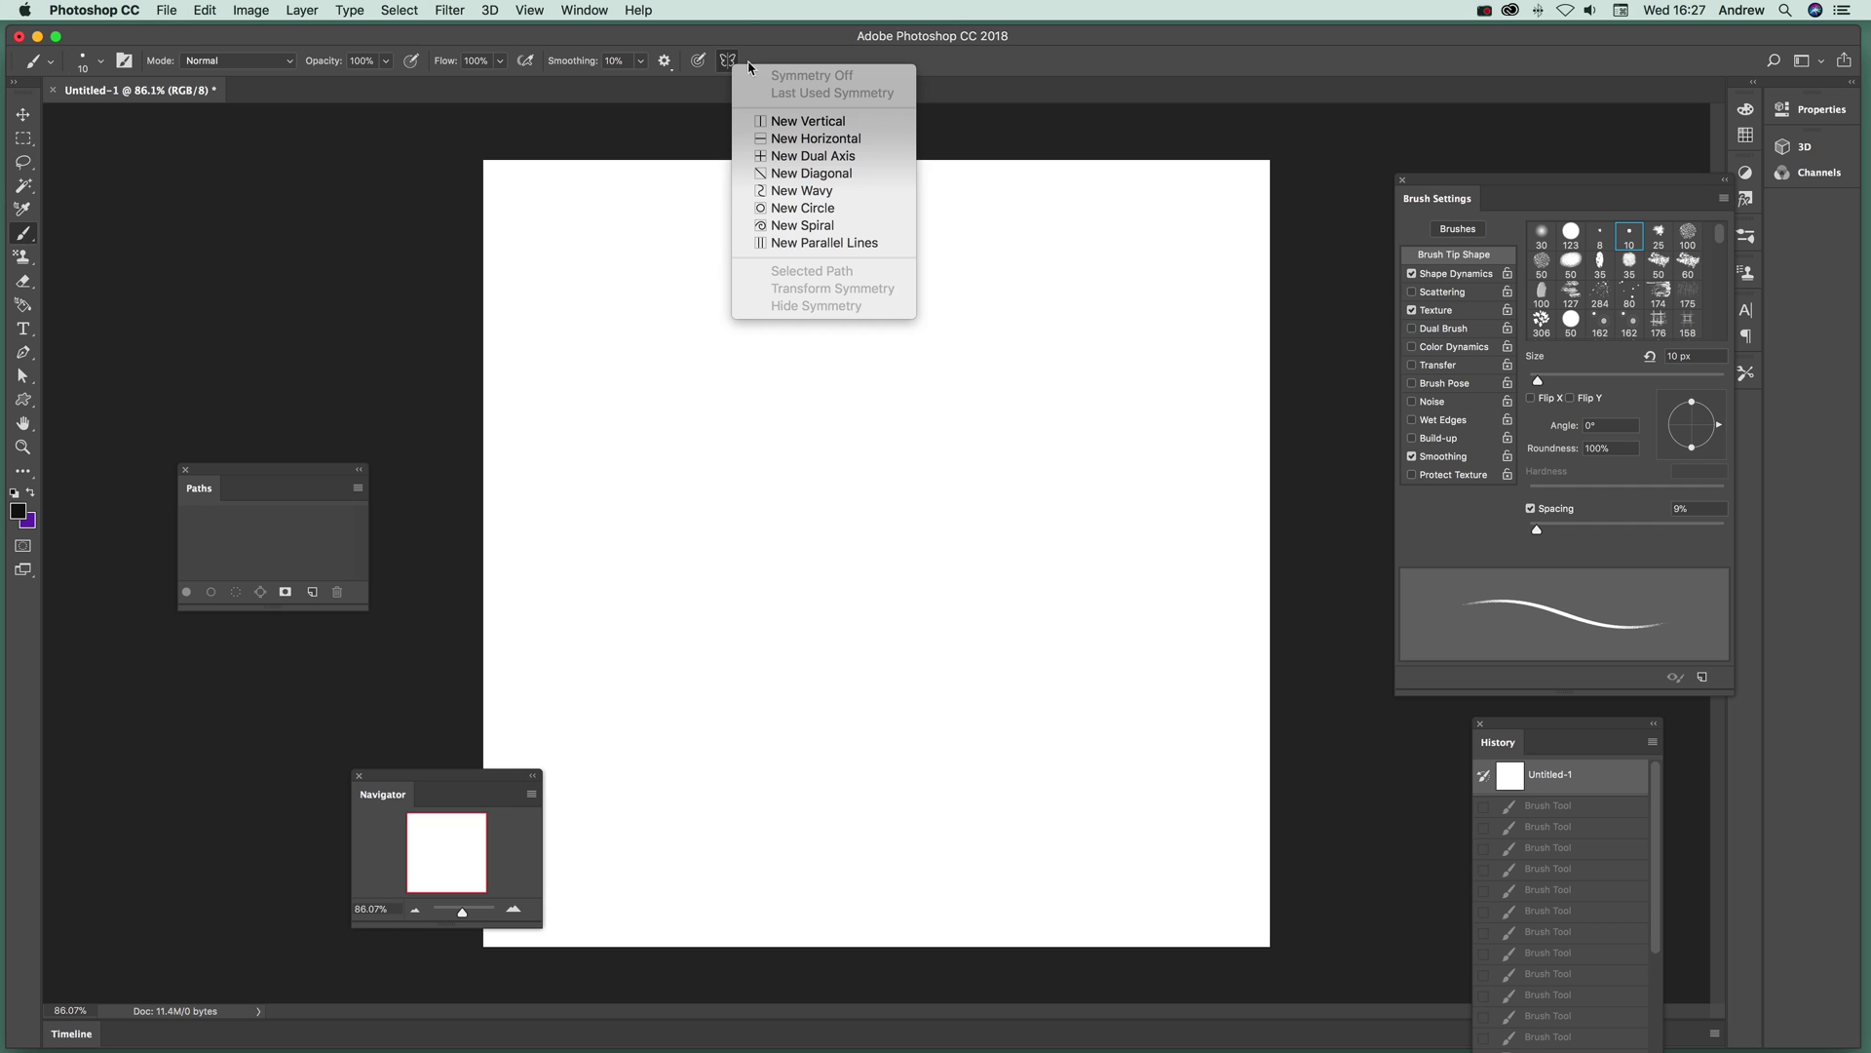
pyautogui.click(727, 60)
pyautogui.click(728, 61)
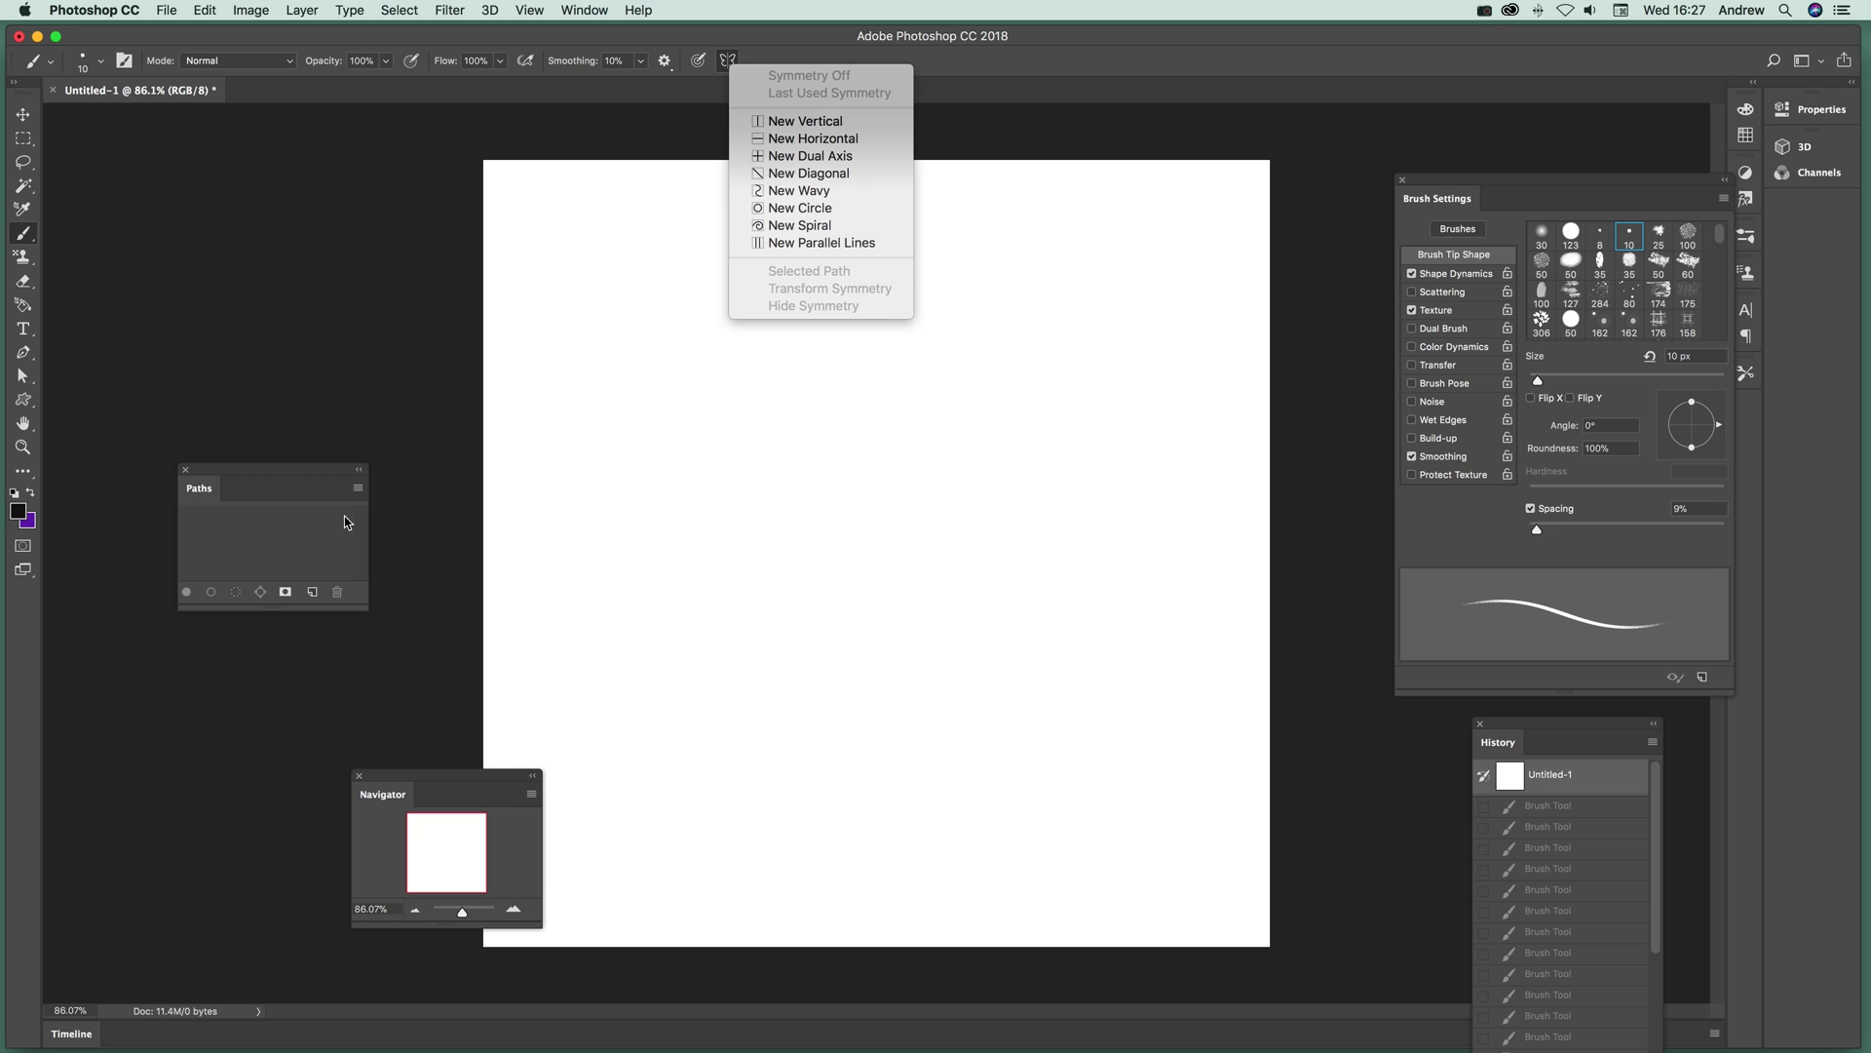
pyautogui.click(838, 123)
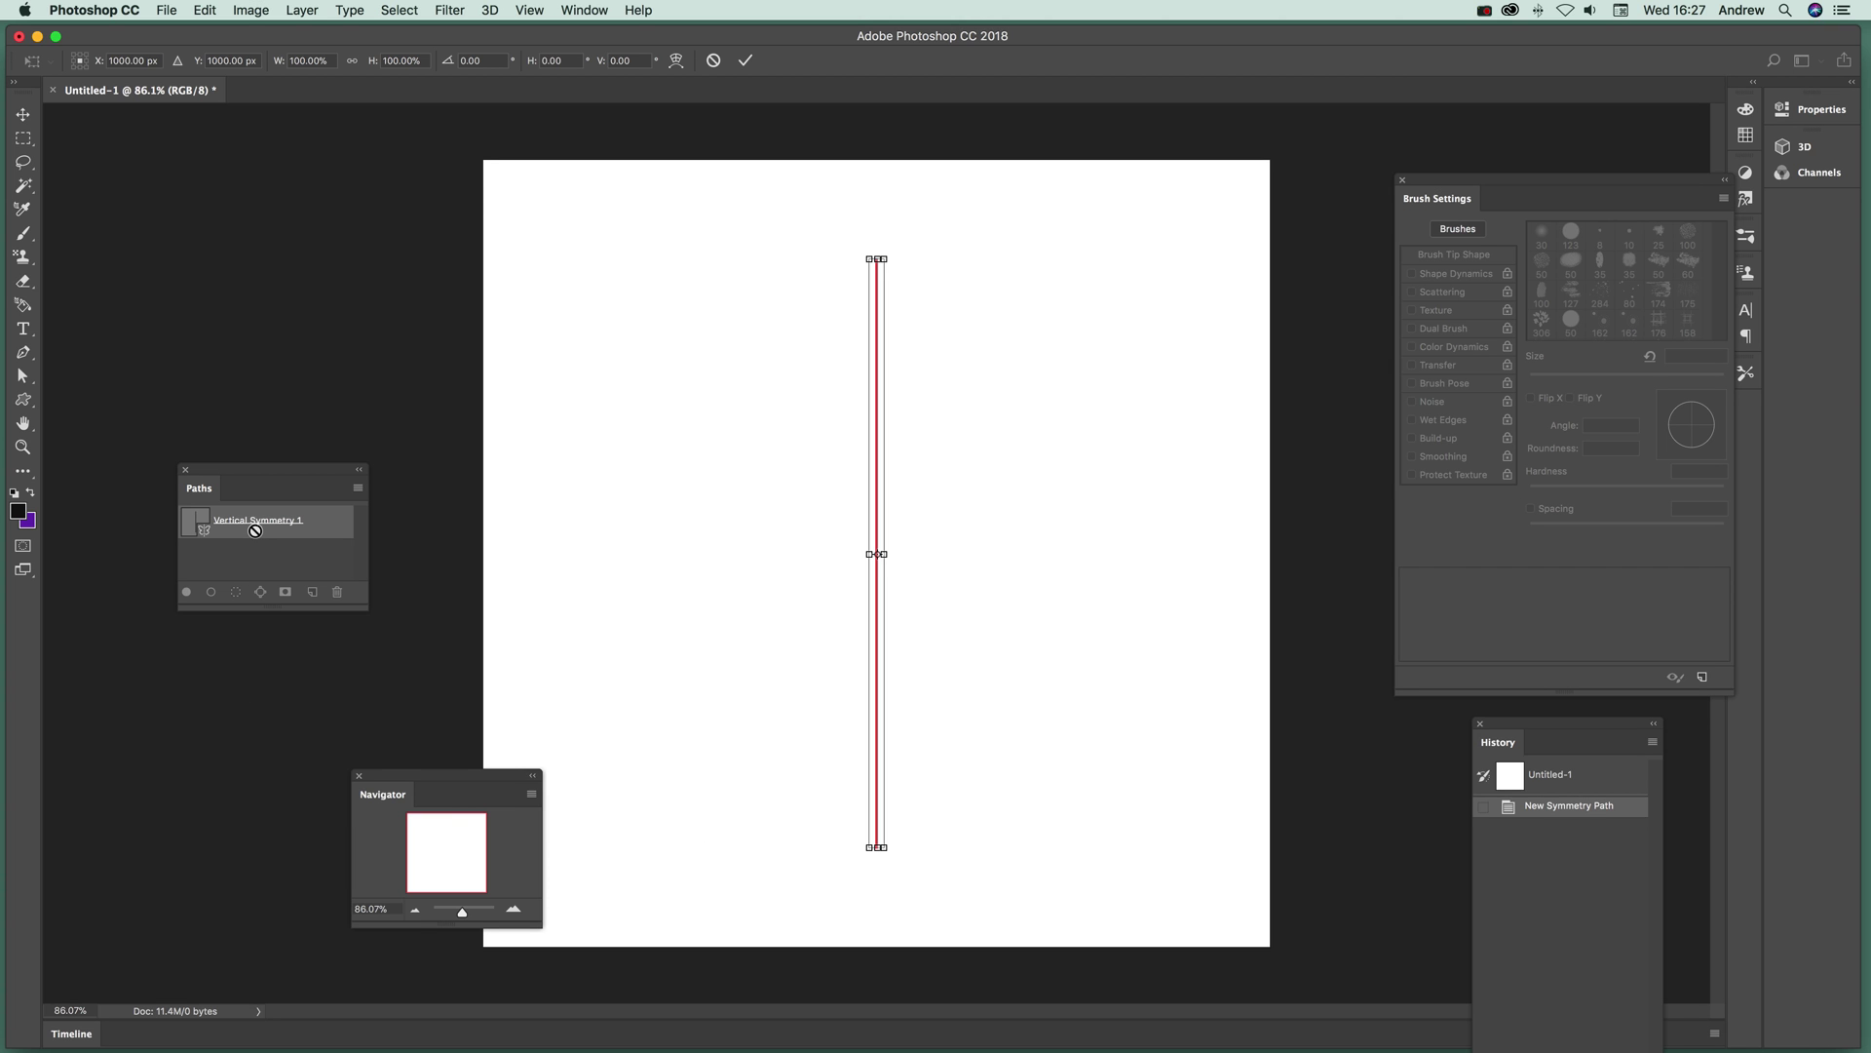
pyautogui.click(747, 58)
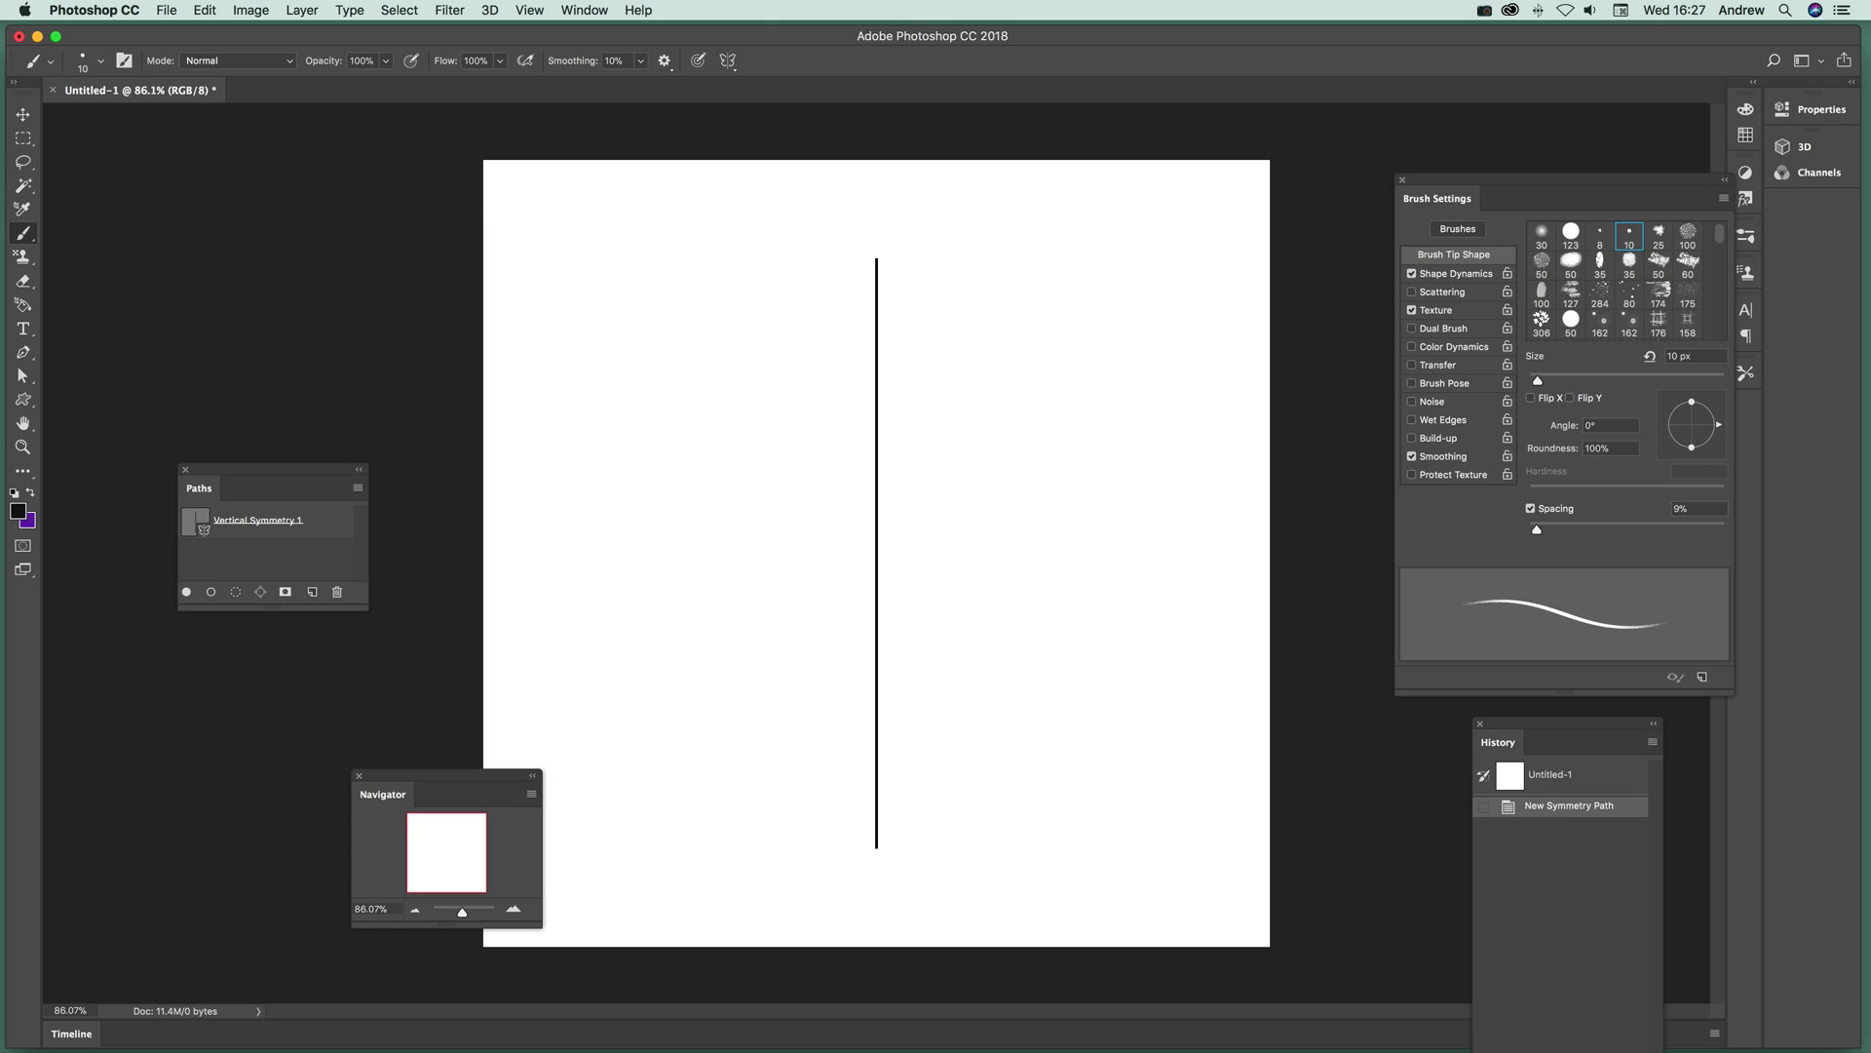
# Paint short slanted brush strokes beside and across the upper and middle parts of the vertical symmetry axis.
pyautogui.moveTo(921, 348)
pyautogui.mouseDown()
pyautogui.moveTo(969, 310)
pyautogui.moveTo(960, 342)
pyautogui.mouseUp()
pyautogui.moveTo(911, 394); pyautogui.dragTo(980, 349)
pyautogui.moveTo(919, 392); pyautogui.dragTo(990, 344)
pyautogui.moveTo(830, 410)
pyautogui.mouseDown()
pyautogui.moveTo(766, 366)
pyautogui.moveTo(747, 379)
pyautogui.mouseUp()
pyautogui.moveTo(843, 443)
pyautogui.mouseDown()
pyautogui.moveTo(747, 386)
pyautogui.moveTo(728, 401)
pyautogui.mouseUp()
pyautogui.moveTo(820, 457)
pyautogui.mouseDown()
pyautogui.moveTo(727, 404)
pyautogui.moveTo(758, 452)
pyautogui.mouseUp()
pyautogui.moveTo(819, 490); pyautogui.dragTo(787, 492)
pyautogui.moveTo(823, 514)
pyautogui.mouseDown()
pyautogui.moveTo(782, 507)
pyautogui.moveTo(853, 488)
pyautogui.moveTo(792, 520)
pyautogui.moveTo(897, 572)
pyautogui.mouseUp()
pyautogui.moveTo(841, 565); pyautogui.dragTo(916, 584)
pyautogui.moveTo(805, 582)
pyautogui.mouseDown()
pyautogui.moveTo(897, 604)
pyautogui.moveTo(907, 629)
pyautogui.mouseUp()
pyautogui.moveTo(822, 615)
pyautogui.mouseDown()
pyautogui.moveTo(930, 614)
pyautogui.moveTo(902, 656)
pyautogui.mouseUp()
# Paint long, nearly vertical brush strokes alongside the lower end of the symmetry axis.
pyautogui.moveTo(842, 634)
pyautogui.mouseDown()
pyautogui.moveTo(882, 663)
pyautogui.moveTo(810, 678)
pyautogui.moveTo(856, 728)
pyautogui.moveTo(862, 842)
pyautogui.mouseUp()
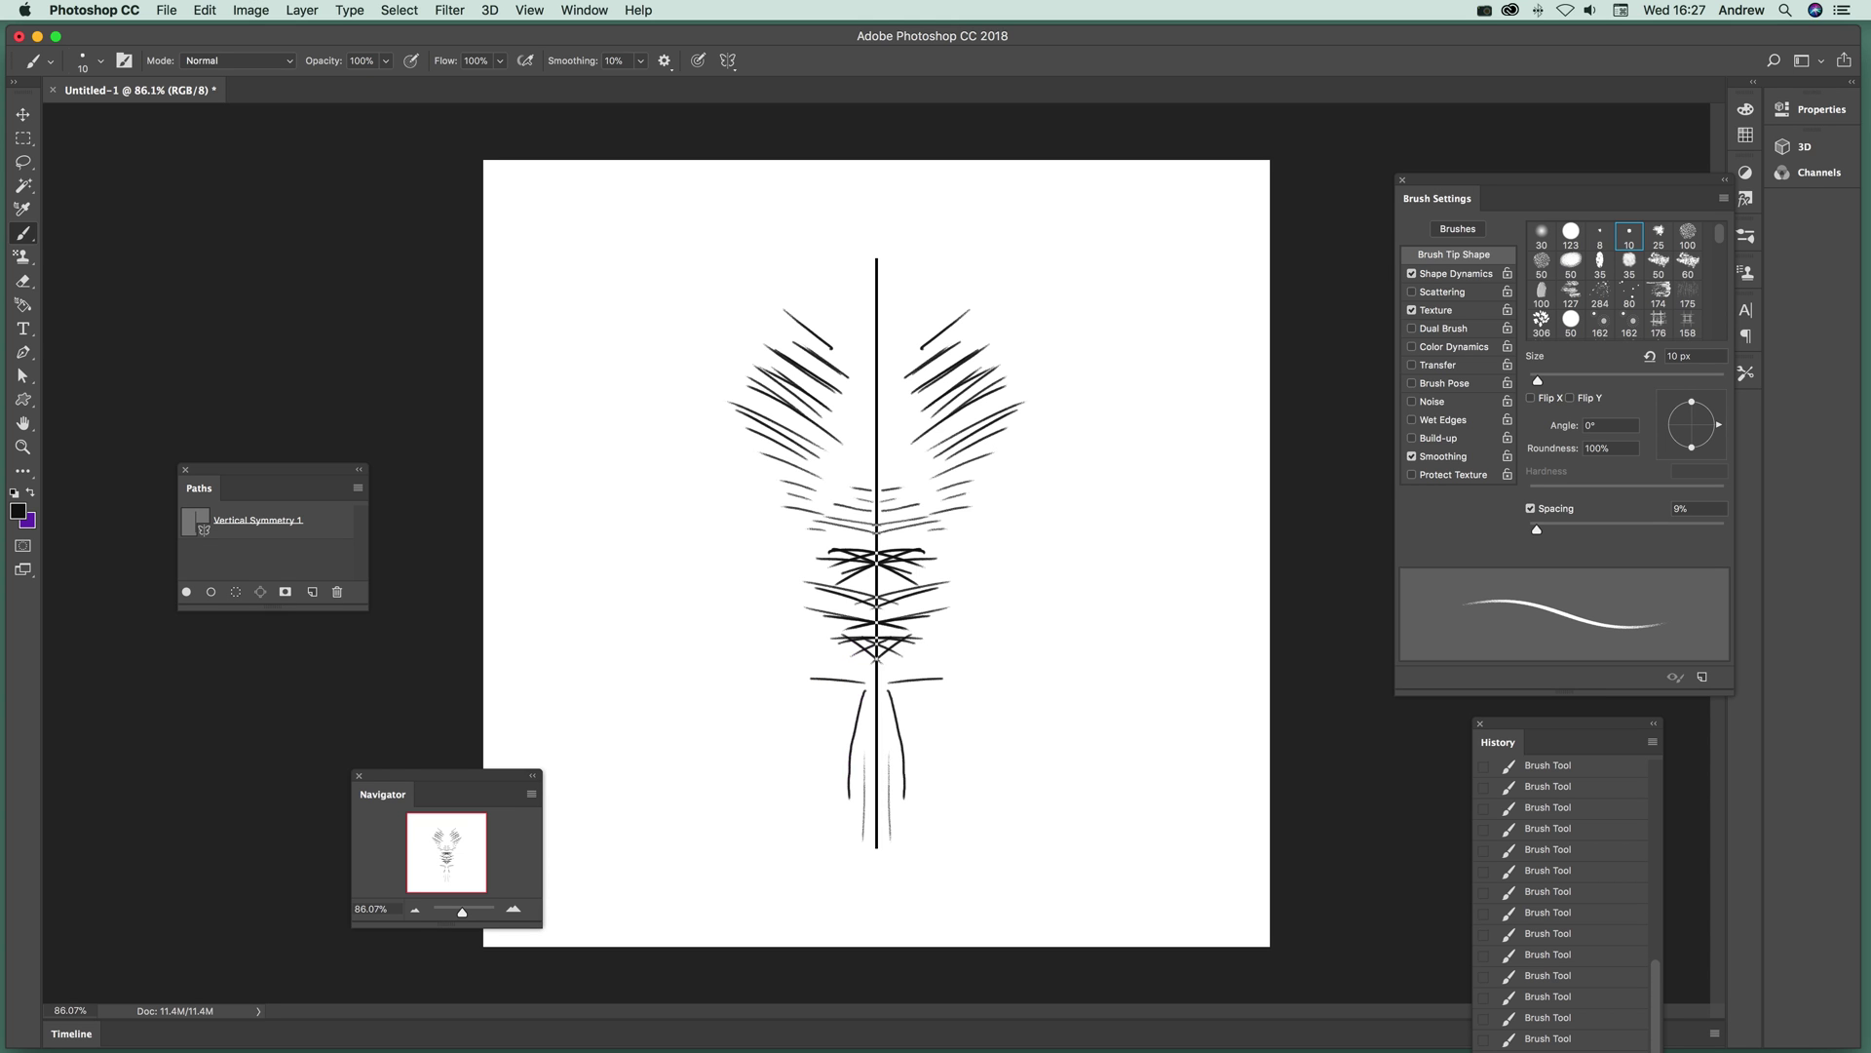
pyautogui.moveTo(855, 723); pyautogui.dragTo(849, 851)
pyautogui.moveTo(844, 684); pyautogui.dragTo(838, 860)
pyautogui.moveTo(835, 678); pyautogui.dragTo(825, 857)
pyautogui.moveTo(831, 672); pyautogui.dragTo(821, 854)
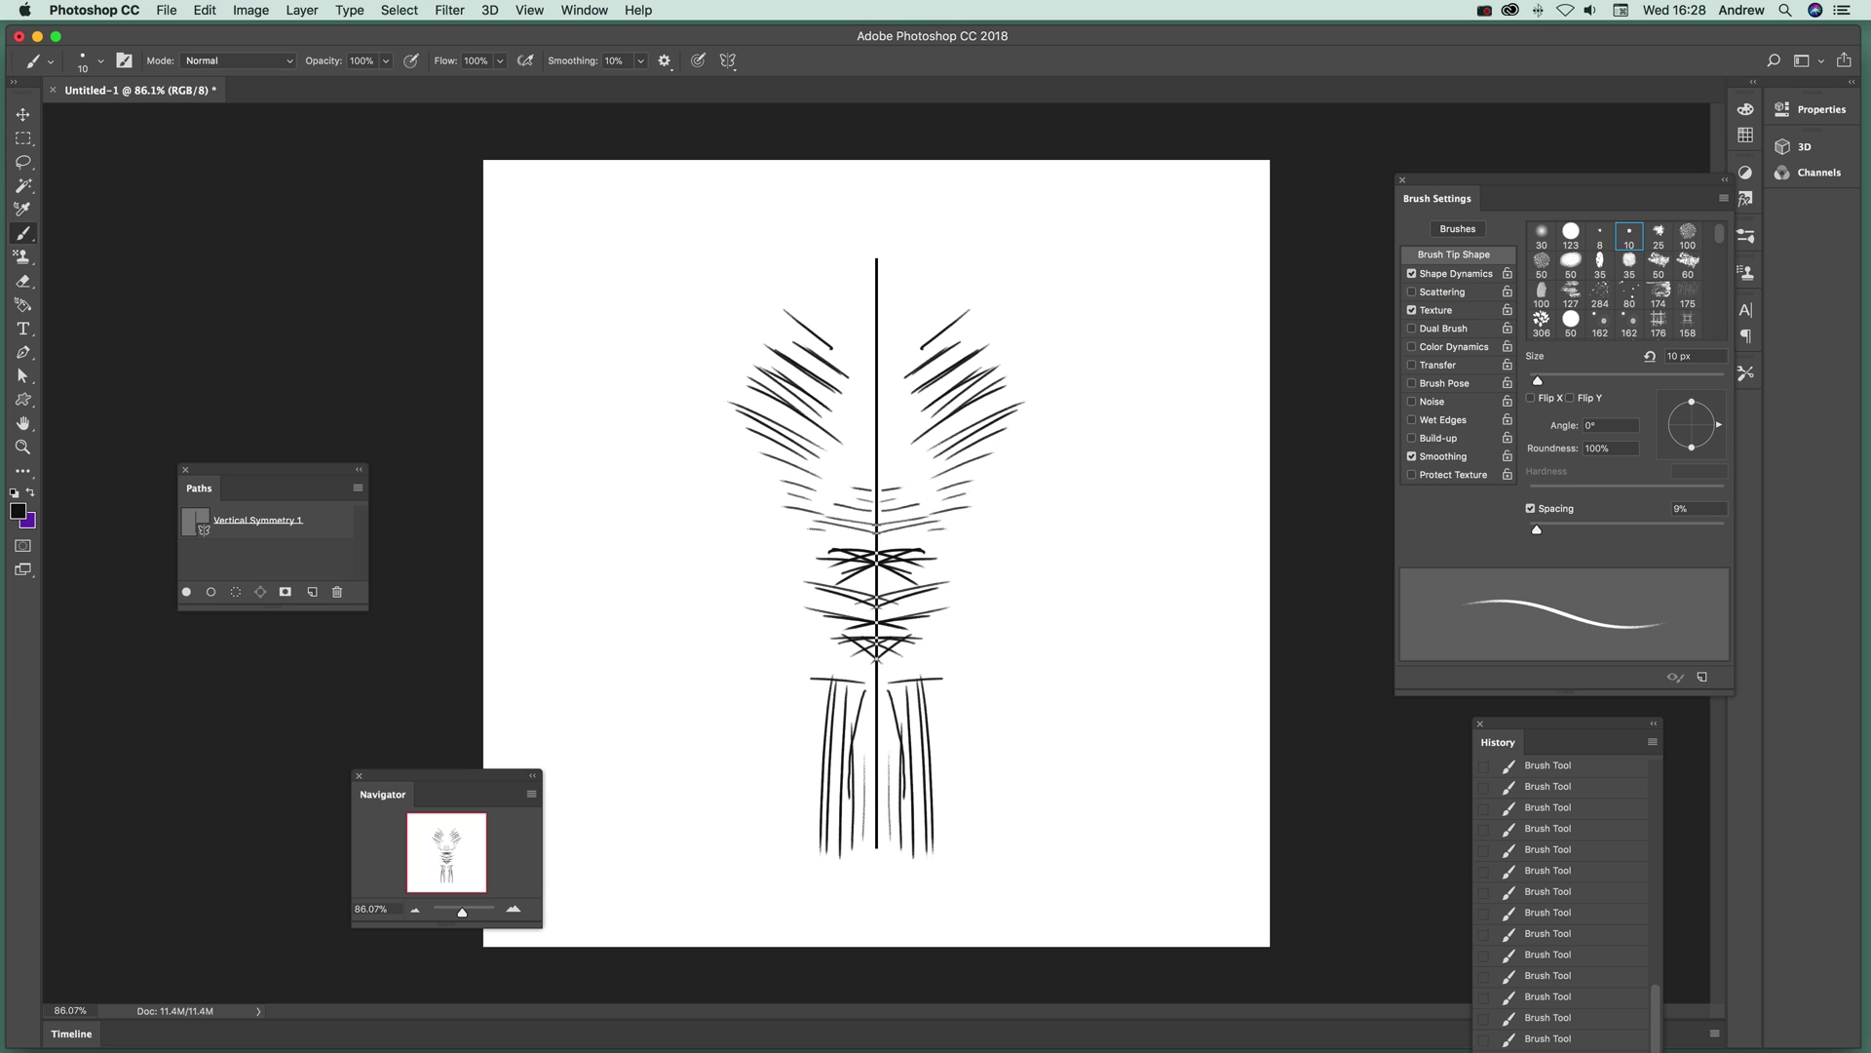
# Paint vertical strokes from the middle of the axis outward, plus a few beside its upper part.
pyautogui.moveTo(872, 611); pyautogui.dragTo(873, 664)
pyautogui.moveTo(860, 594); pyautogui.dragTo(859, 706)
pyautogui.moveTo(845, 590)
pyautogui.mouseDown()
pyautogui.moveTo(851, 714)
pyautogui.moveTo(845, 683)
pyautogui.moveTo(828, 716)
pyautogui.mouseUp()
pyautogui.moveTo(821, 570); pyautogui.dragTo(817, 711)
pyautogui.moveTo(806, 581); pyautogui.dragTo(805, 734)
pyautogui.moveTo(794, 591); pyautogui.dragTo(785, 716)
pyautogui.moveTo(774, 567)
pyautogui.mouseDown()
pyautogui.moveTo(773, 719)
pyautogui.moveTo(766, 684)
pyautogui.mouseUp()
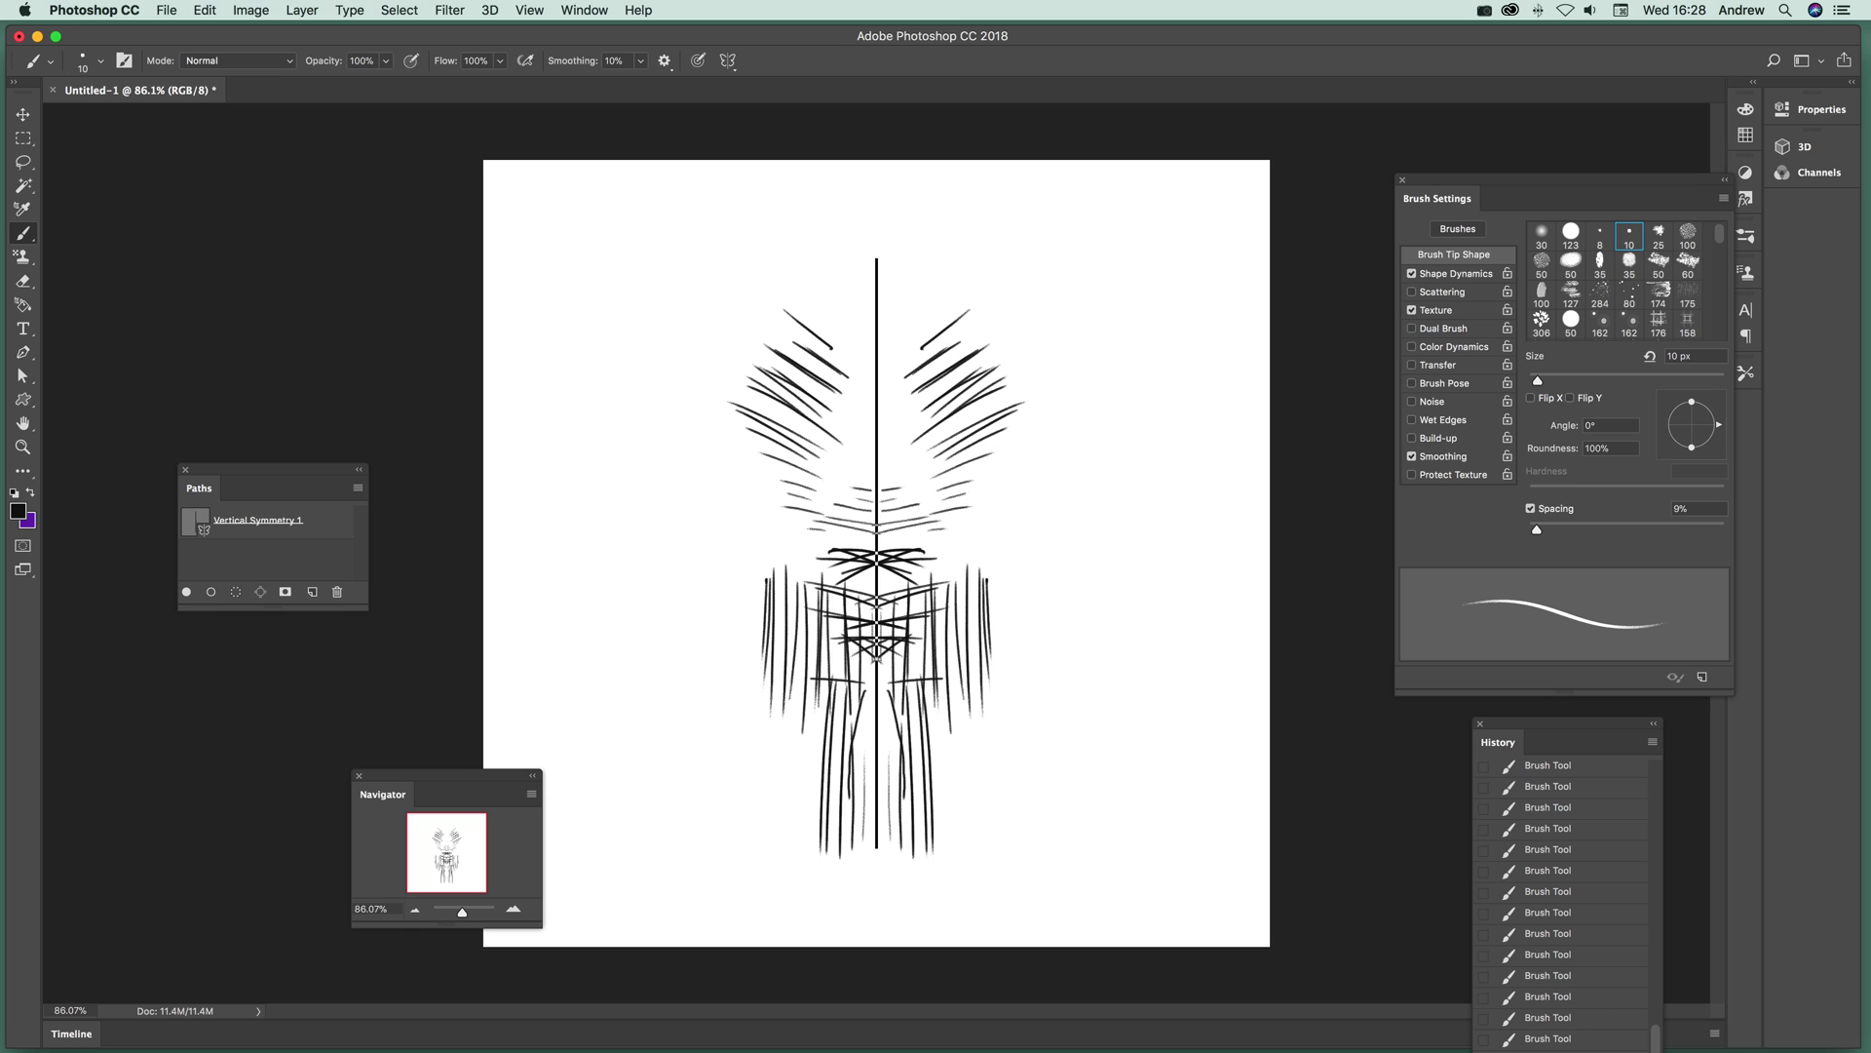
pyautogui.moveTo(751, 527); pyautogui.dragTo(733, 692)
pyautogui.moveTo(775, 495)
pyautogui.mouseDown()
pyautogui.moveTo(774, 628)
pyautogui.moveTo(748, 580)
pyautogui.mouseUp()
pyautogui.moveTo(709, 517)
pyautogui.mouseDown()
pyautogui.moveTo(701, 694)
pyautogui.moveTo(679, 671)
pyautogui.mouseUp()
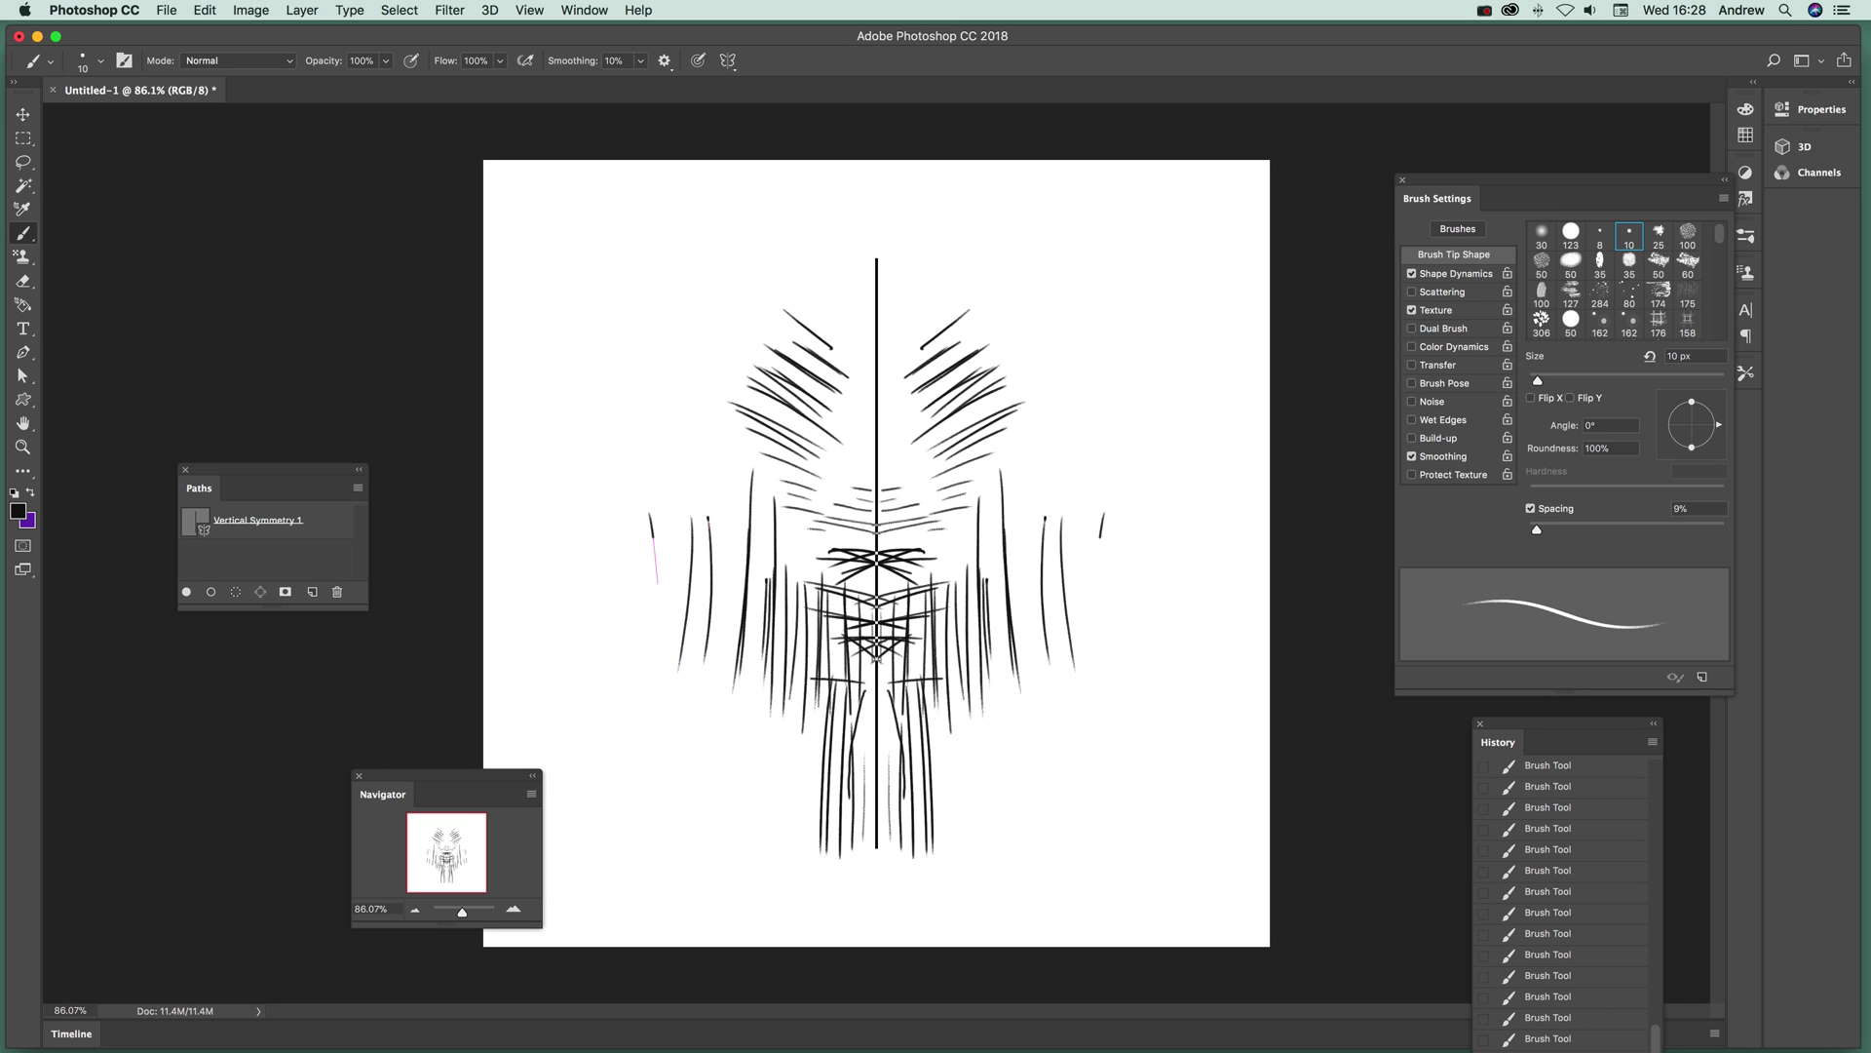
pyautogui.moveTo(657, 535); pyautogui.dragTo(653, 629)
pyautogui.moveTo(644, 538)
pyautogui.mouseDown()
pyautogui.moveTo(642, 622)
pyautogui.moveTo(620, 626)
pyautogui.mouseUp()
pyautogui.moveTo(875, 380); pyautogui.dragTo(859, 454)
pyautogui.moveTo(822, 361); pyautogui.dragTo(811, 467)
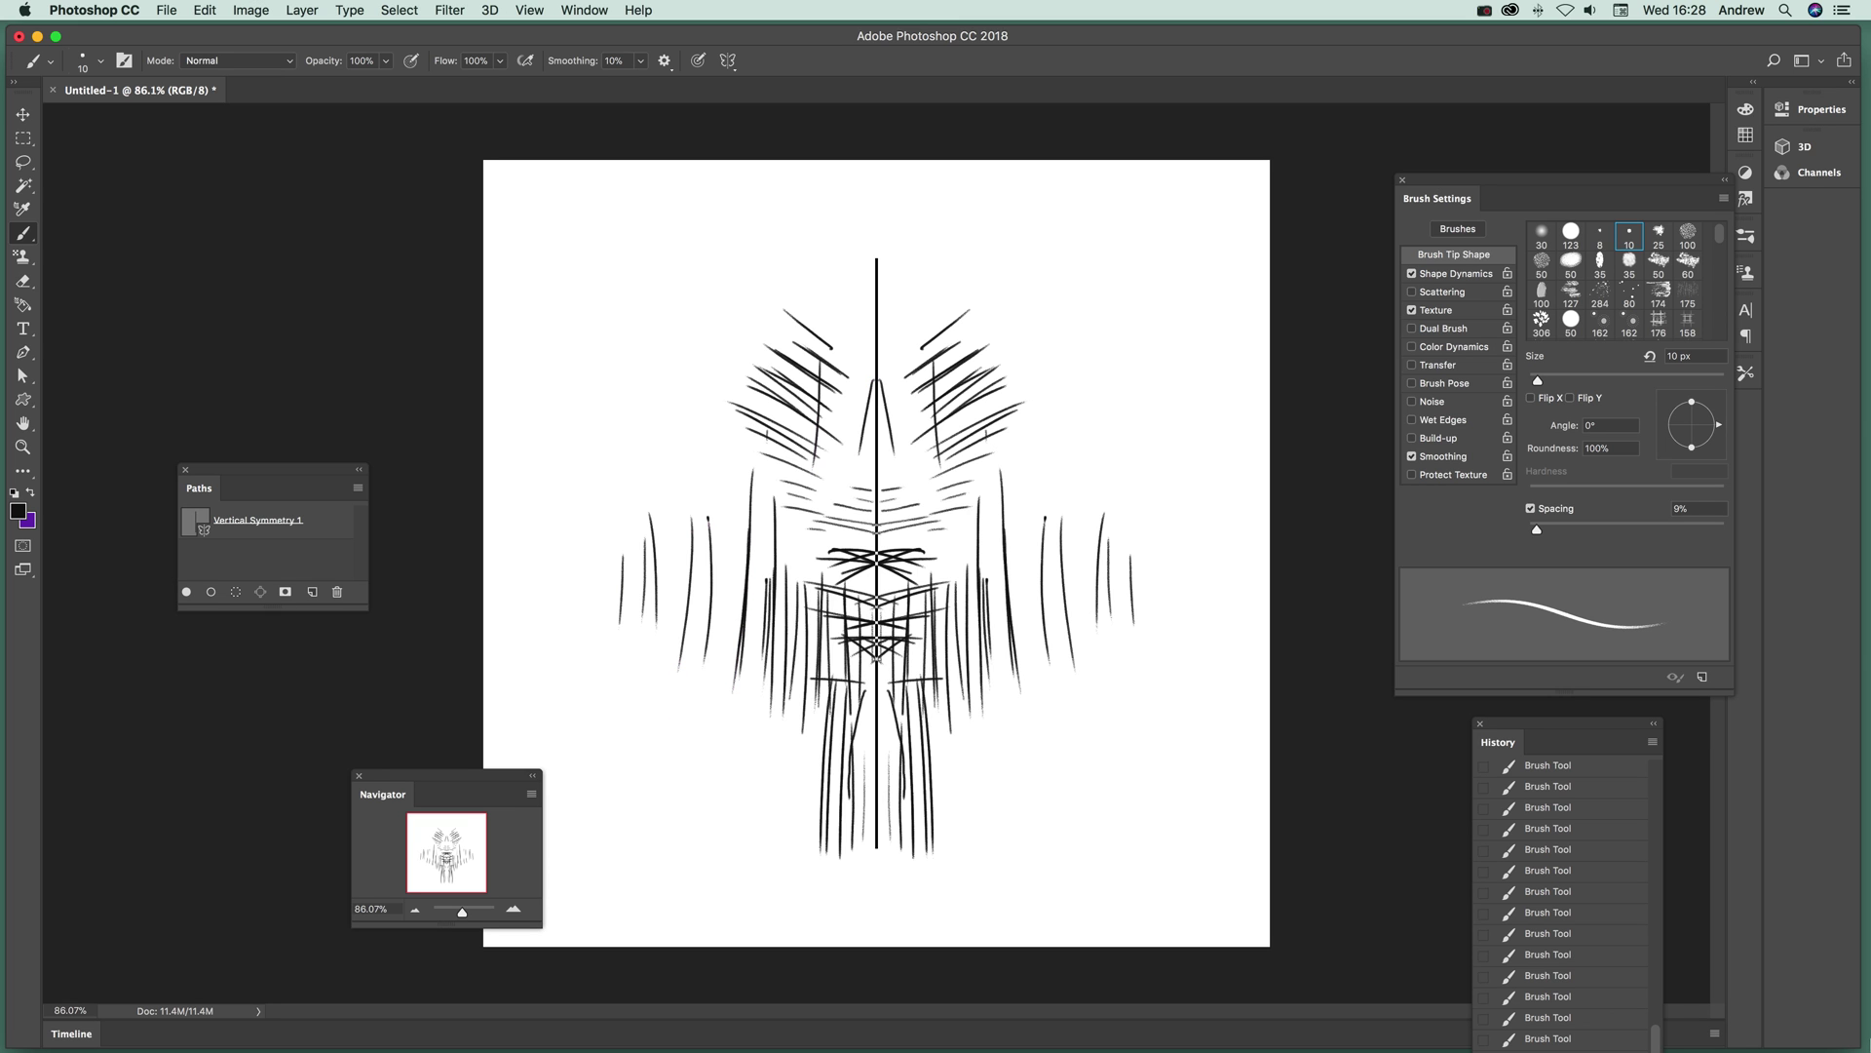
# Revert the document to its initial blank history snapshot.
pyautogui.scroll(15, 1627, 800)
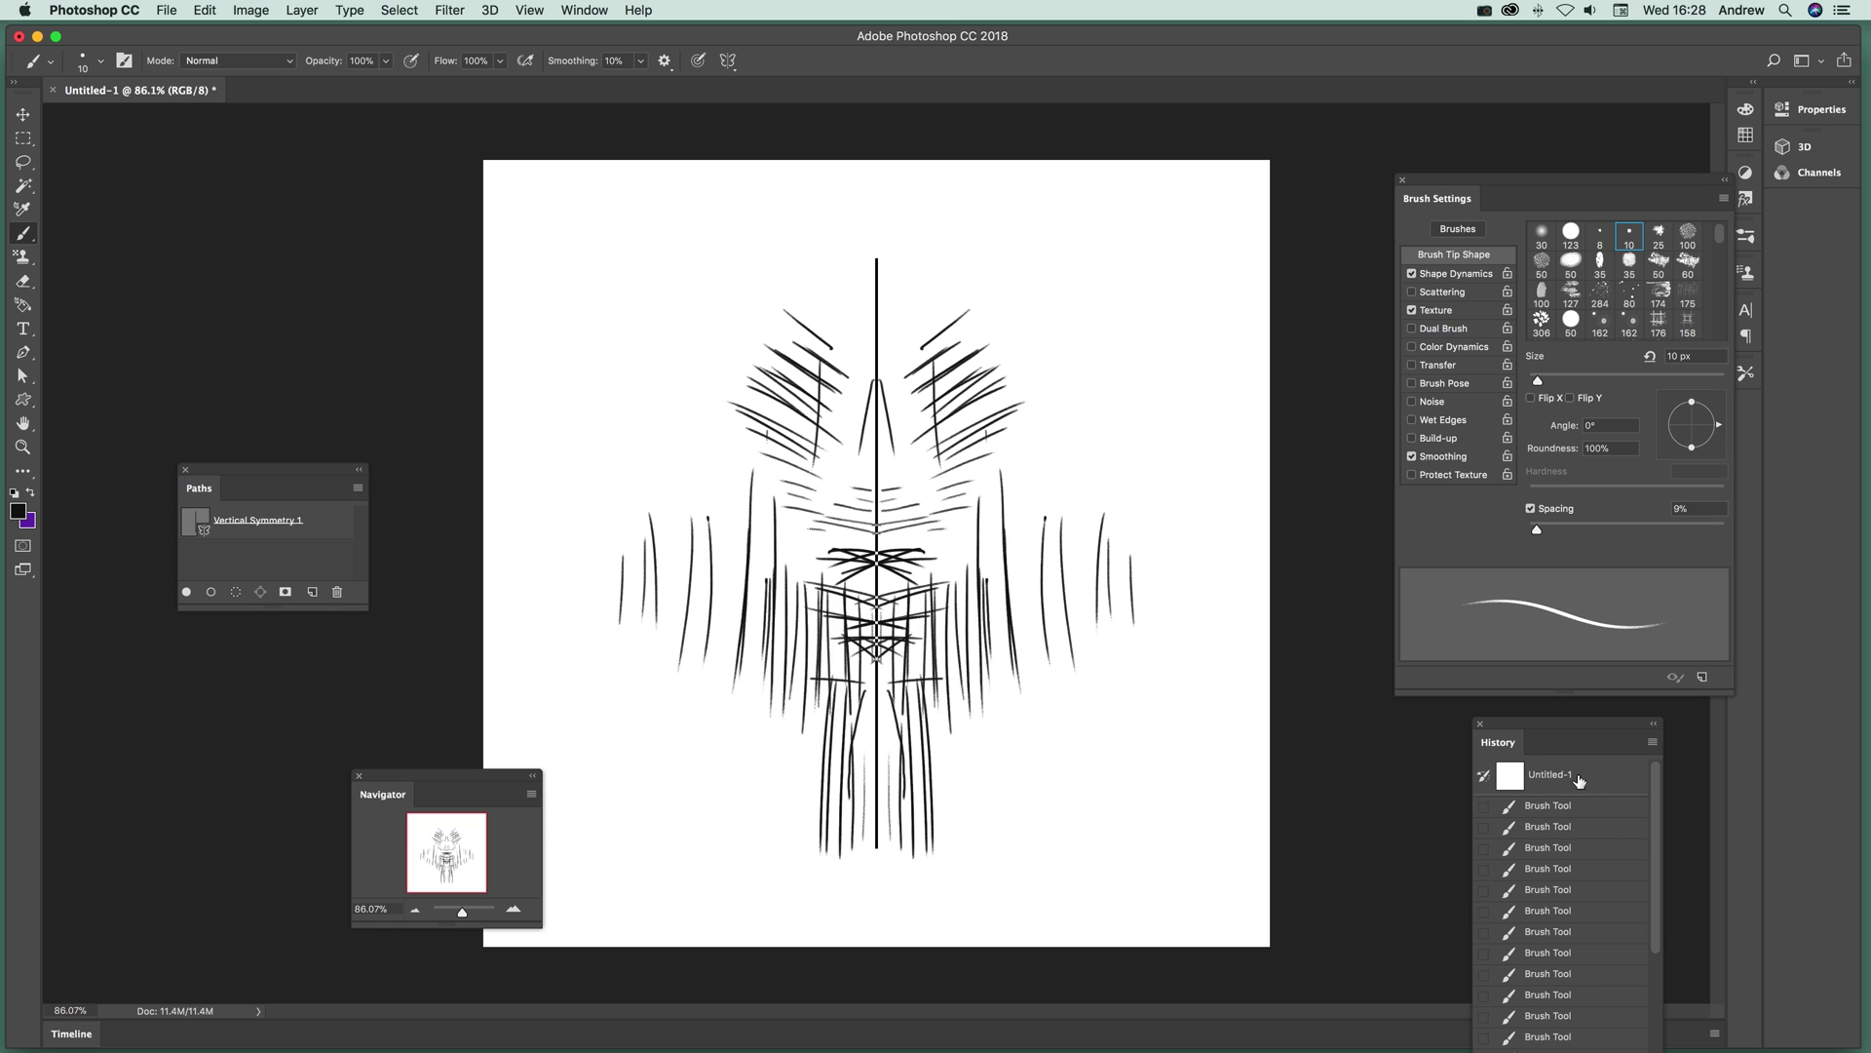
pyautogui.click(1575, 776)
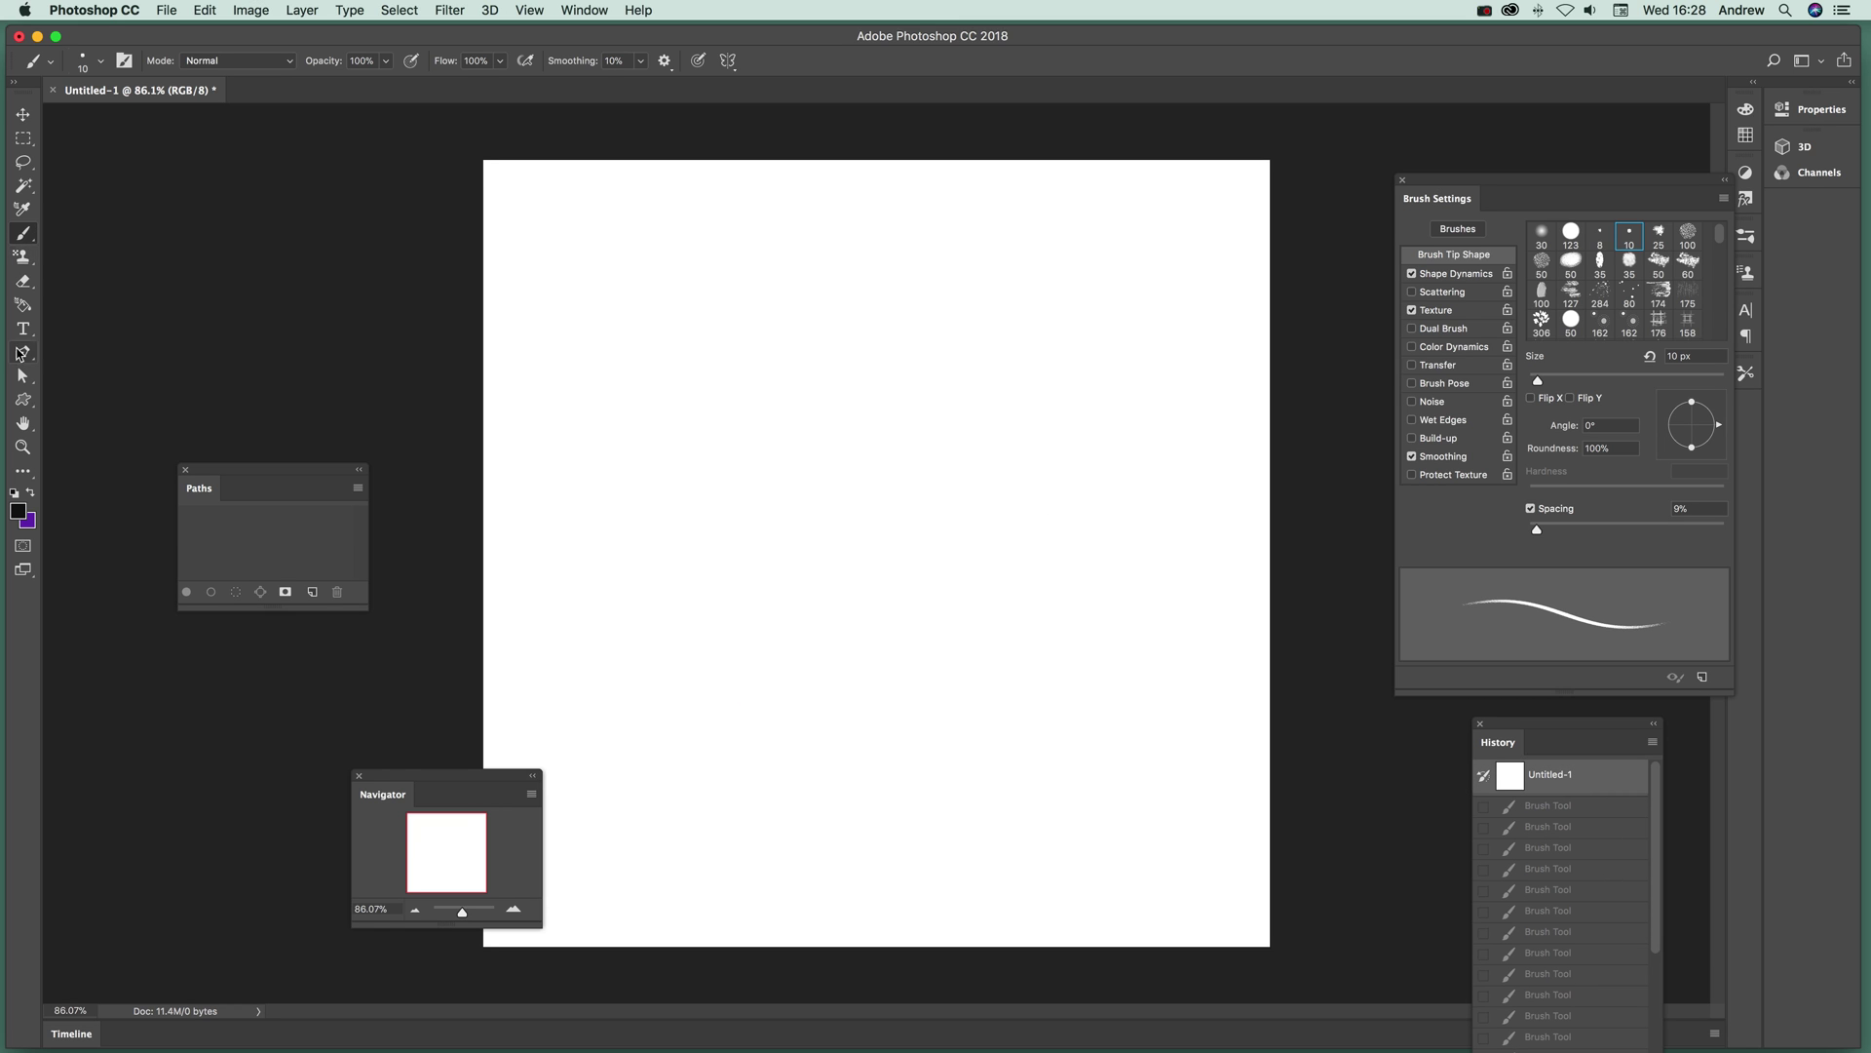
# Add a new vertical symmetry axis, rotate it to slope down to the right, shift it left, and commit it.
pyautogui.click(729, 63)
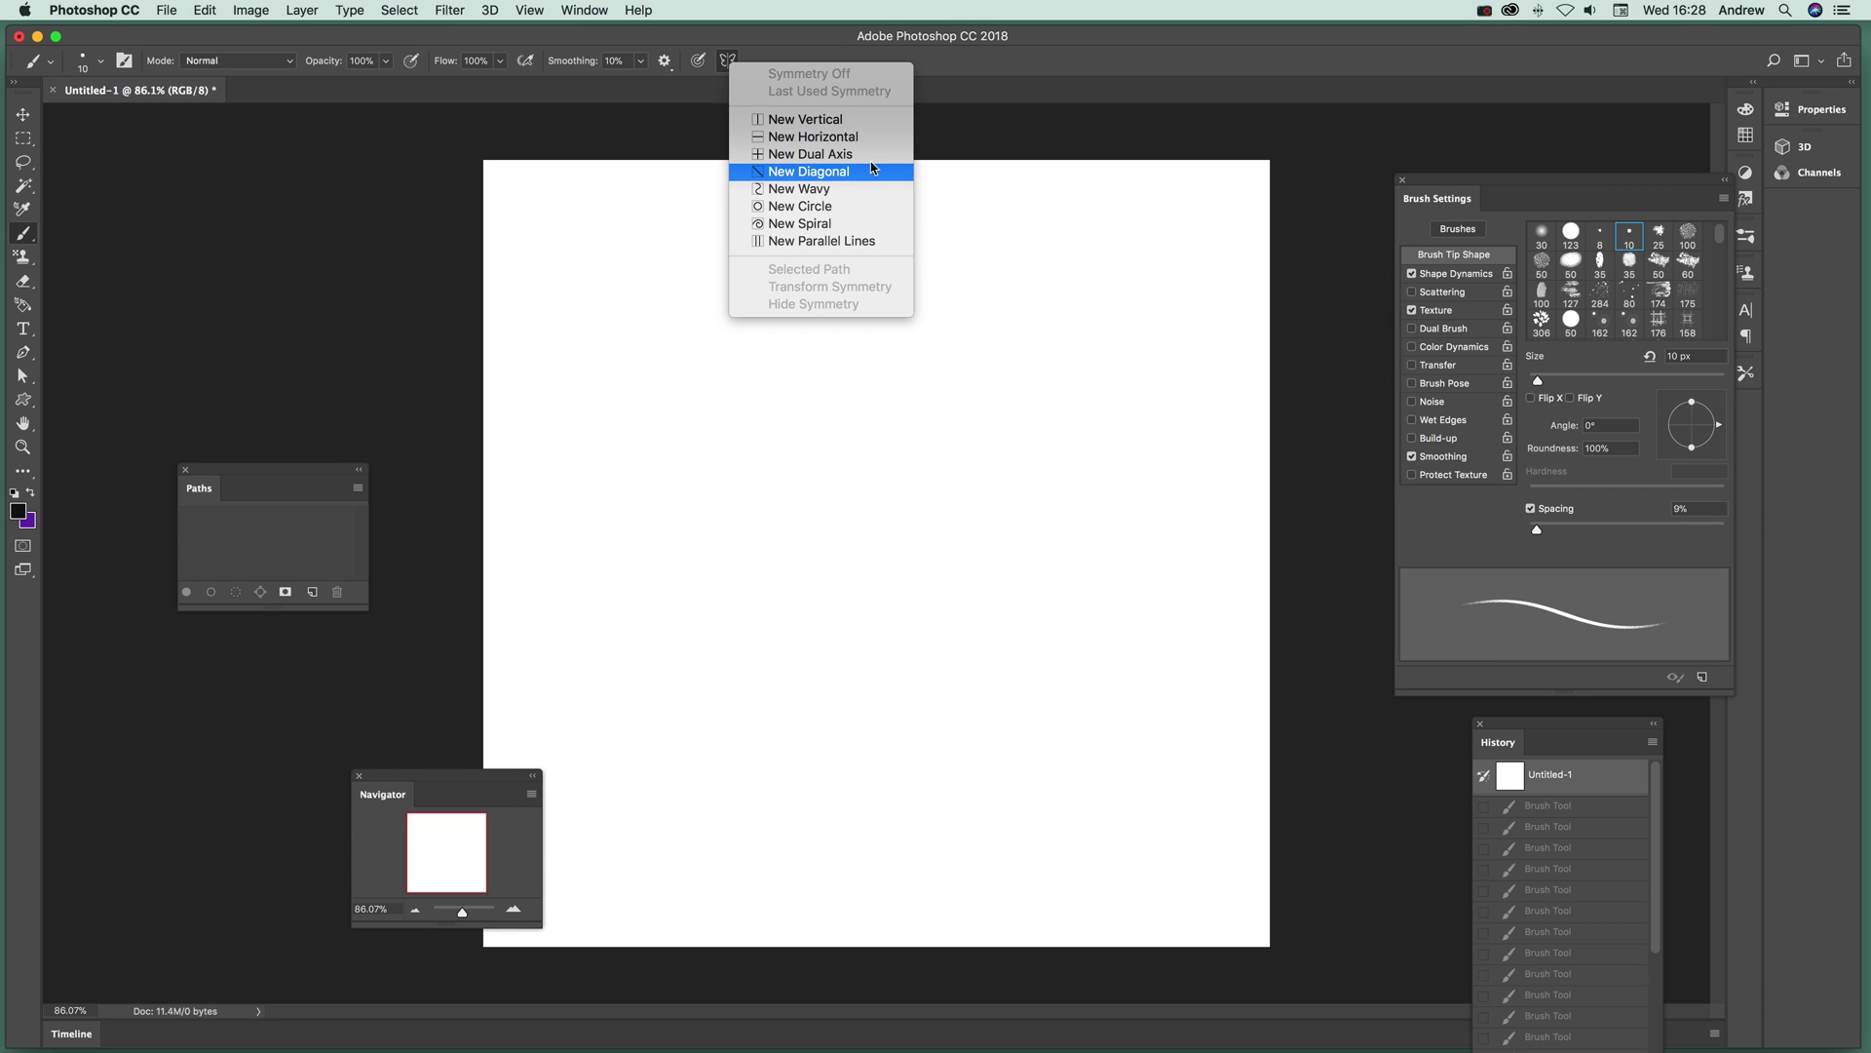
pyautogui.click(827, 127)
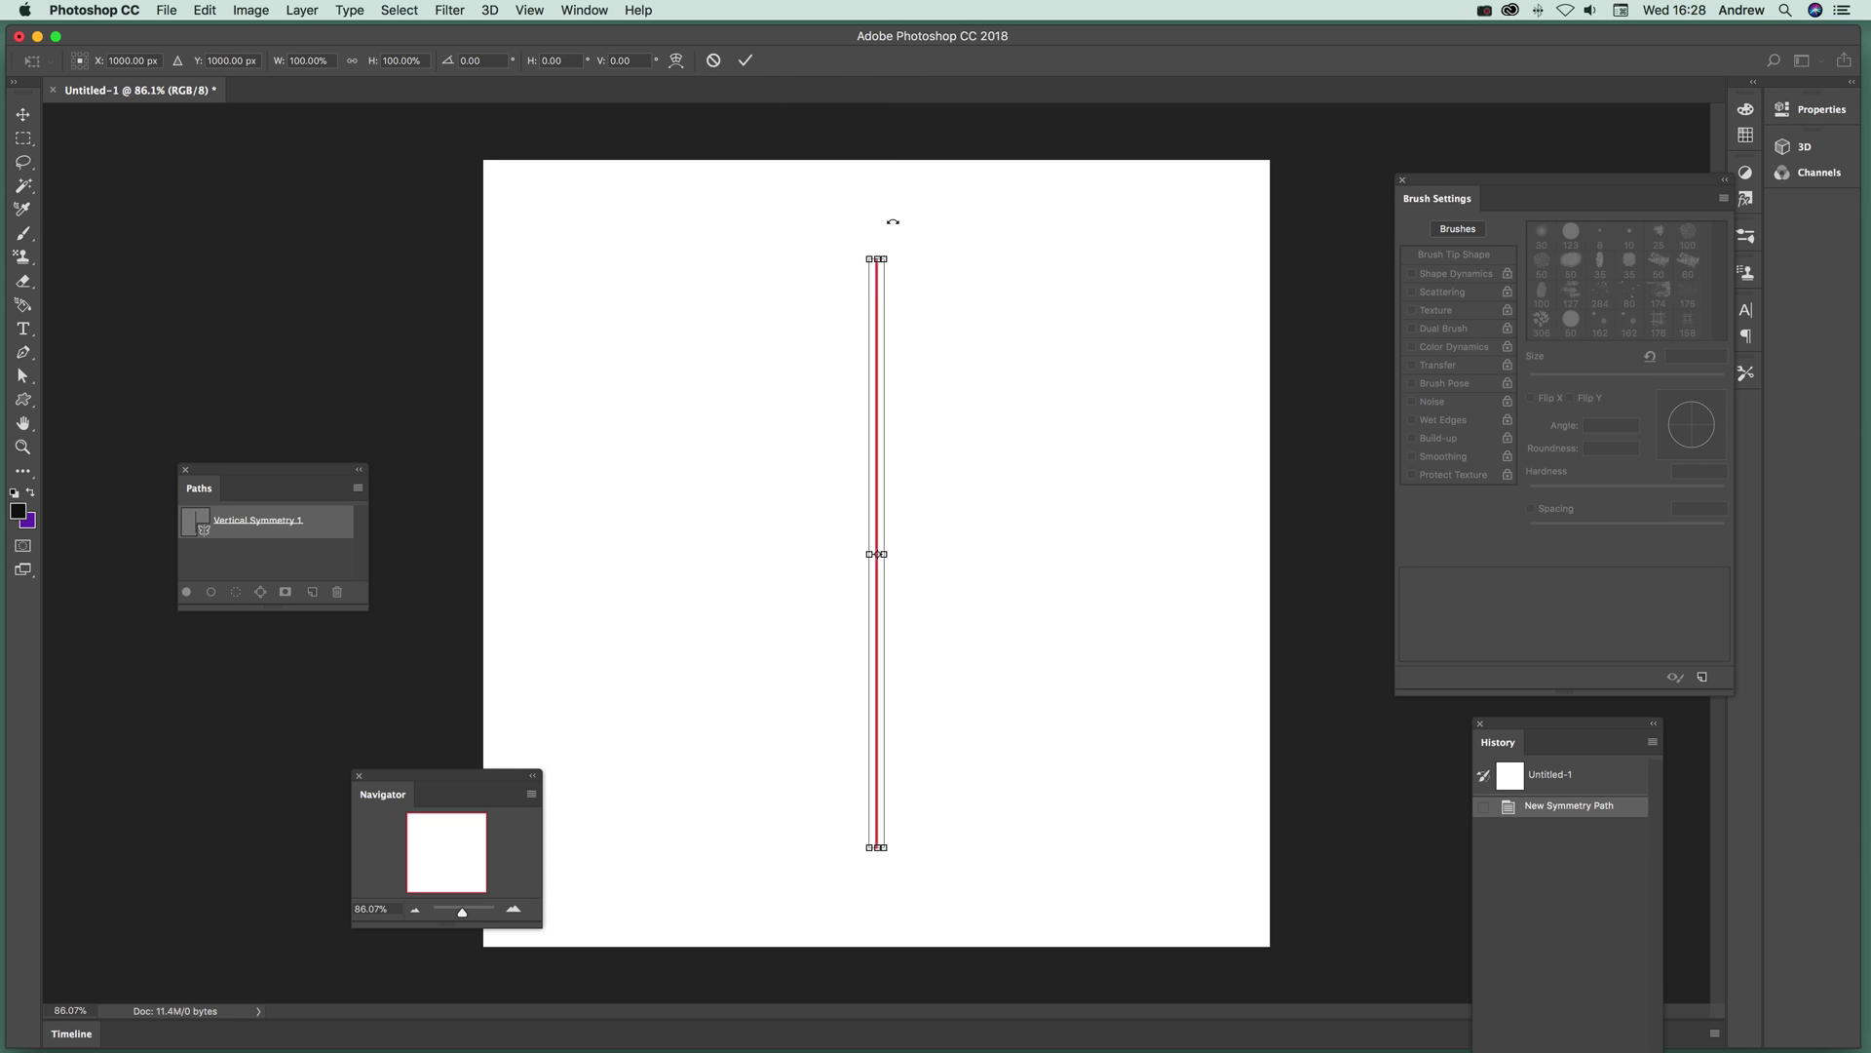
pyautogui.moveTo(893, 222); pyautogui.dragTo(1115, 682)
pyautogui.moveTo(890, 564); pyautogui.dragTo(726, 538)
pyautogui.click(746, 60)
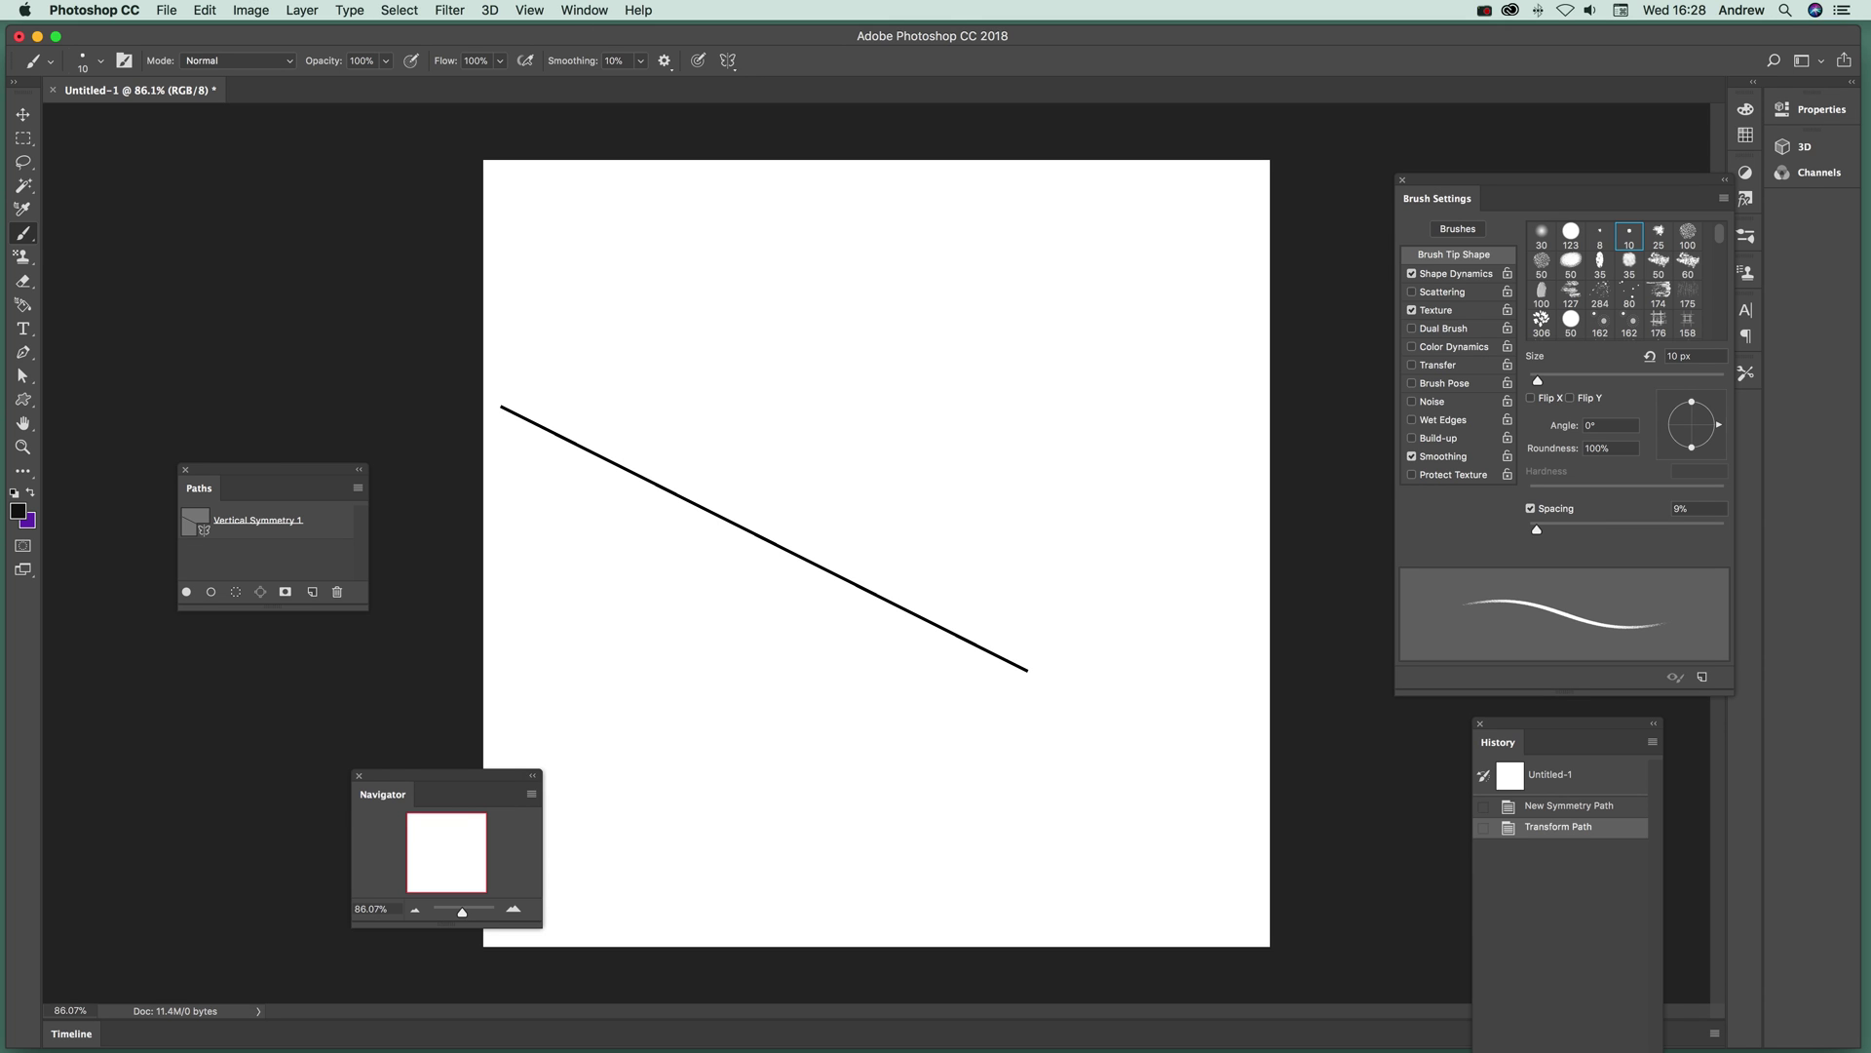
# Paint hatching and wavy looping brush strokes along the tilted symmetry axis.
pyautogui.moveTo(704, 402); pyautogui.dragTo(733, 465)
pyautogui.moveTo(676, 374); pyautogui.dragTo(711, 463)
pyautogui.moveTo(679, 399)
pyautogui.mouseDown()
pyautogui.moveTo(717, 475)
pyautogui.moveTo(694, 458)
pyautogui.mouseUp()
pyautogui.moveTo(682, 390); pyautogui.dragTo(692, 458)
pyautogui.moveTo(657, 398); pyautogui.dragTo(673, 444)
pyautogui.moveTo(639, 390)
pyautogui.mouseDown()
pyautogui.moveTo(665, 452)
pyautogui.moveTo(878, 501)
pyautogui.mouseUp()
pyautogui.moveTo(784, 490); pyautogui.dragTo(908, 518)
pyautogui.moveTo(814, 499)
pyautogui.mouseDown()
pyautogui.moveTo(801, 651)
pyautogui.moveTo(832, 663)
pyautogui.moveTo(905, 521)
pyautogui.mouseUp()
pyautogui.moveTo(797, 511)
pyautogui.mouseDown()
pyautogui.moveTo(1038, 649)
pyautogui.moveTo(1082, 697)
pyautogui.moveTo(758, 492)
pyautogui.moveTo(526, 415)
pyautogui.moveTo(668, 493)
pyautogui.moveTo(785, 507)
pyautogui.moveTo(936, 565)
pyautogui.moveTo(926, 619)
pyautogui.moveTo(999, 624)
pyautogui.moveTo(1030, 653)
pyautogui.moveTo(1015, 695)
pyautogui.moveTo(1072, 673)
pyautogui.mouseUp()
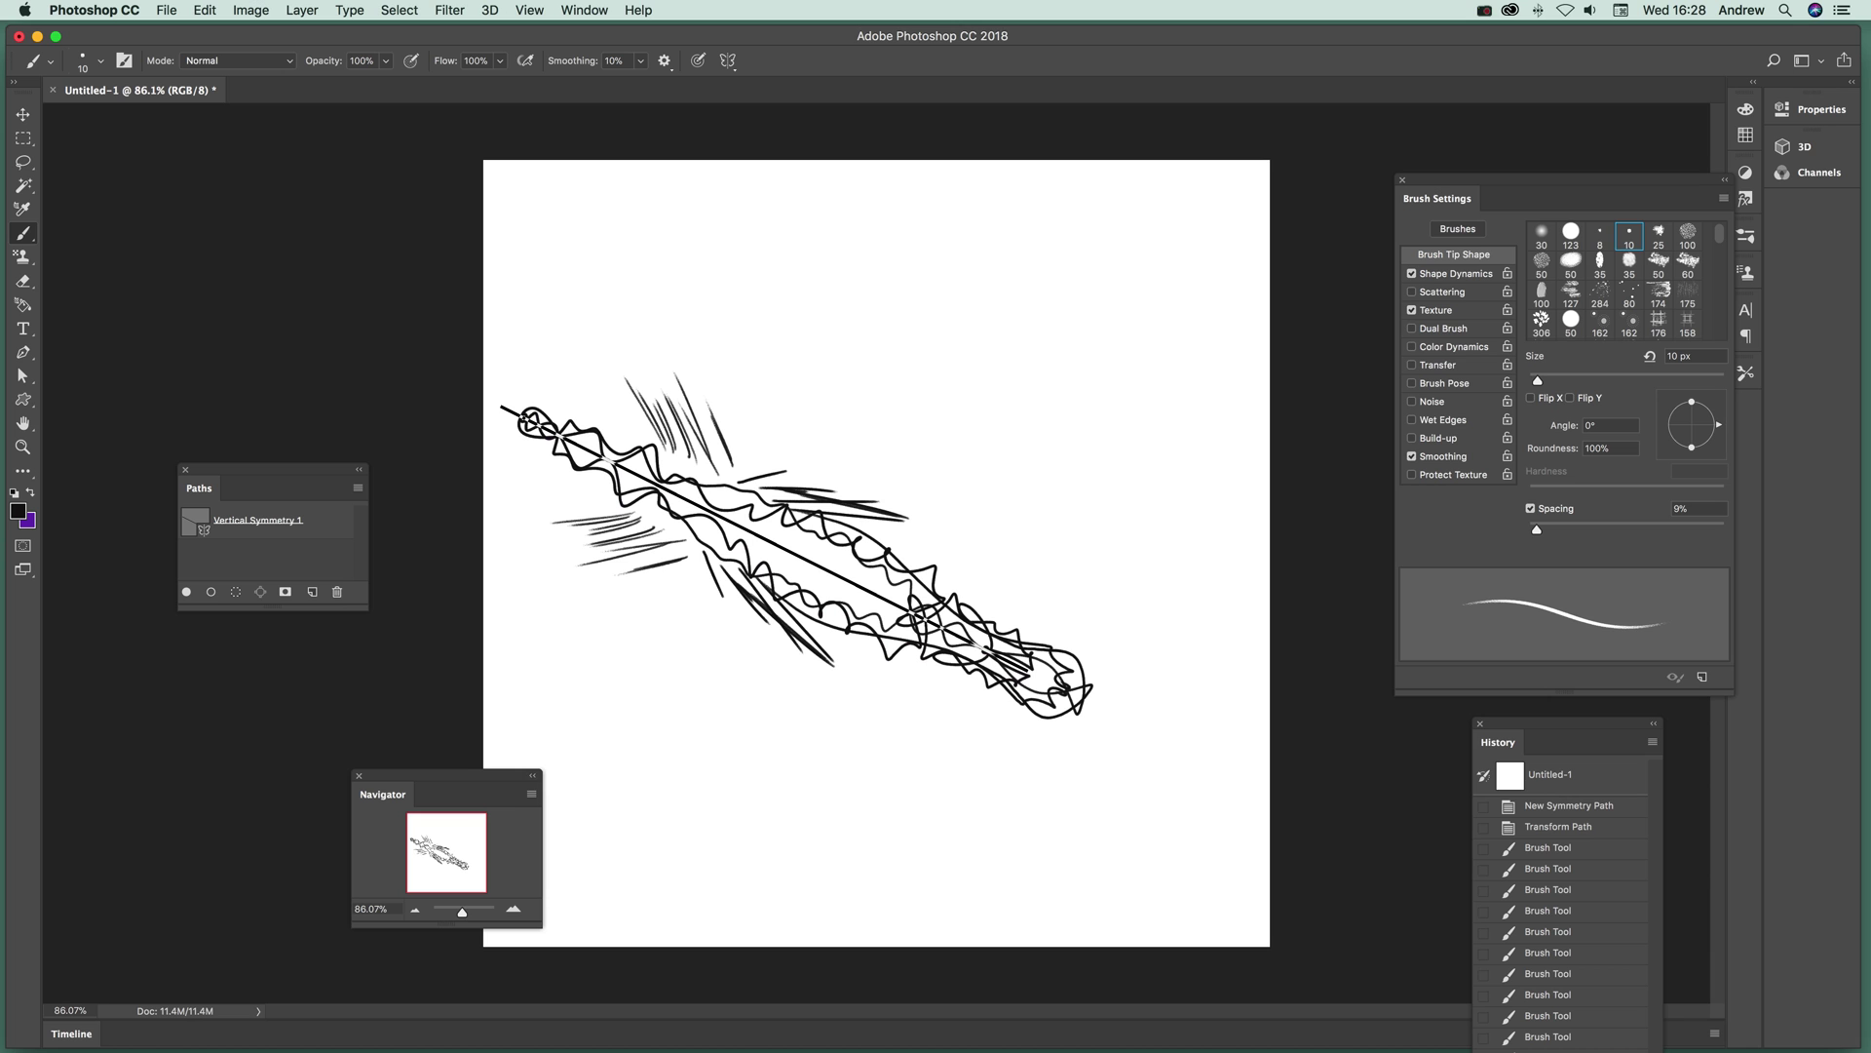
pyautogui.moveTo(887, 573)
pyautogui.mouseDown()
pyautogui.moveTo(682, 487)
pyautogui.moveTo(624, 421)
pyautogui.mouseUp()
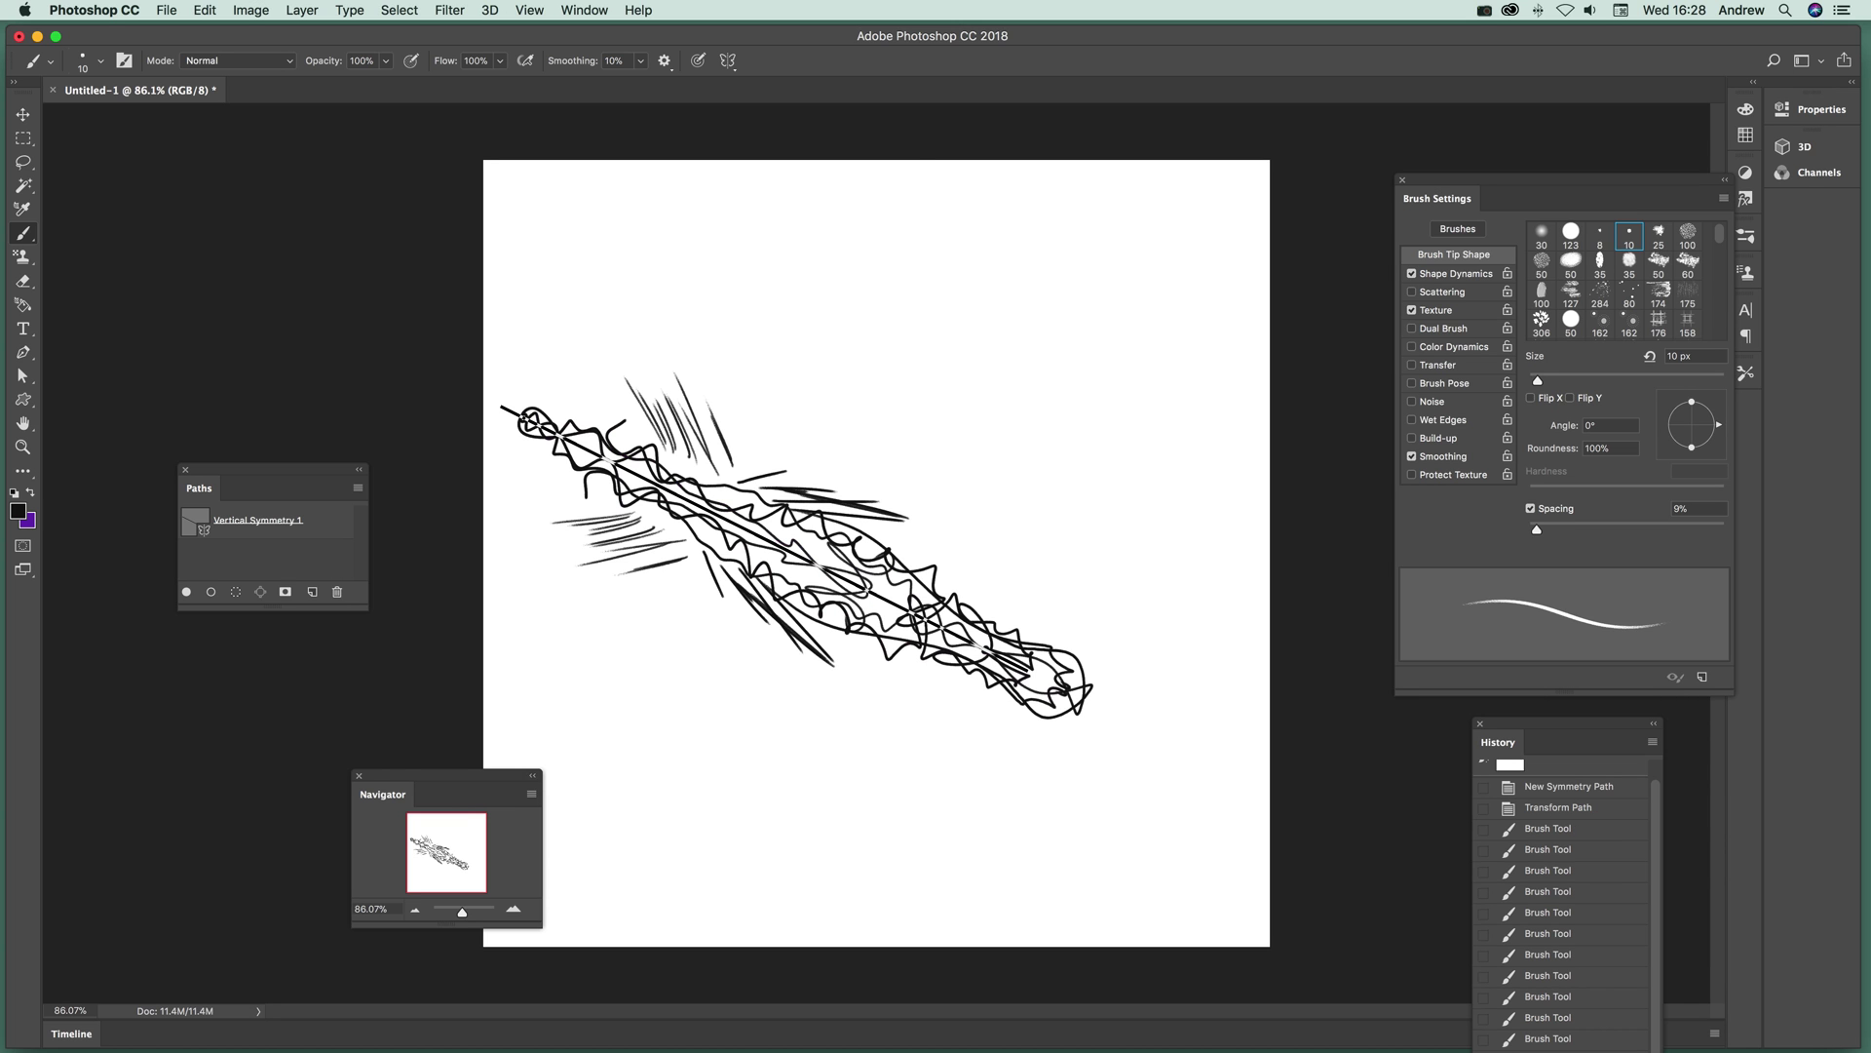
# Transform the symmetry axis so it slopes up to the right, and paint curly mirrored strokes along it.
pyautogui.click(728, 60)
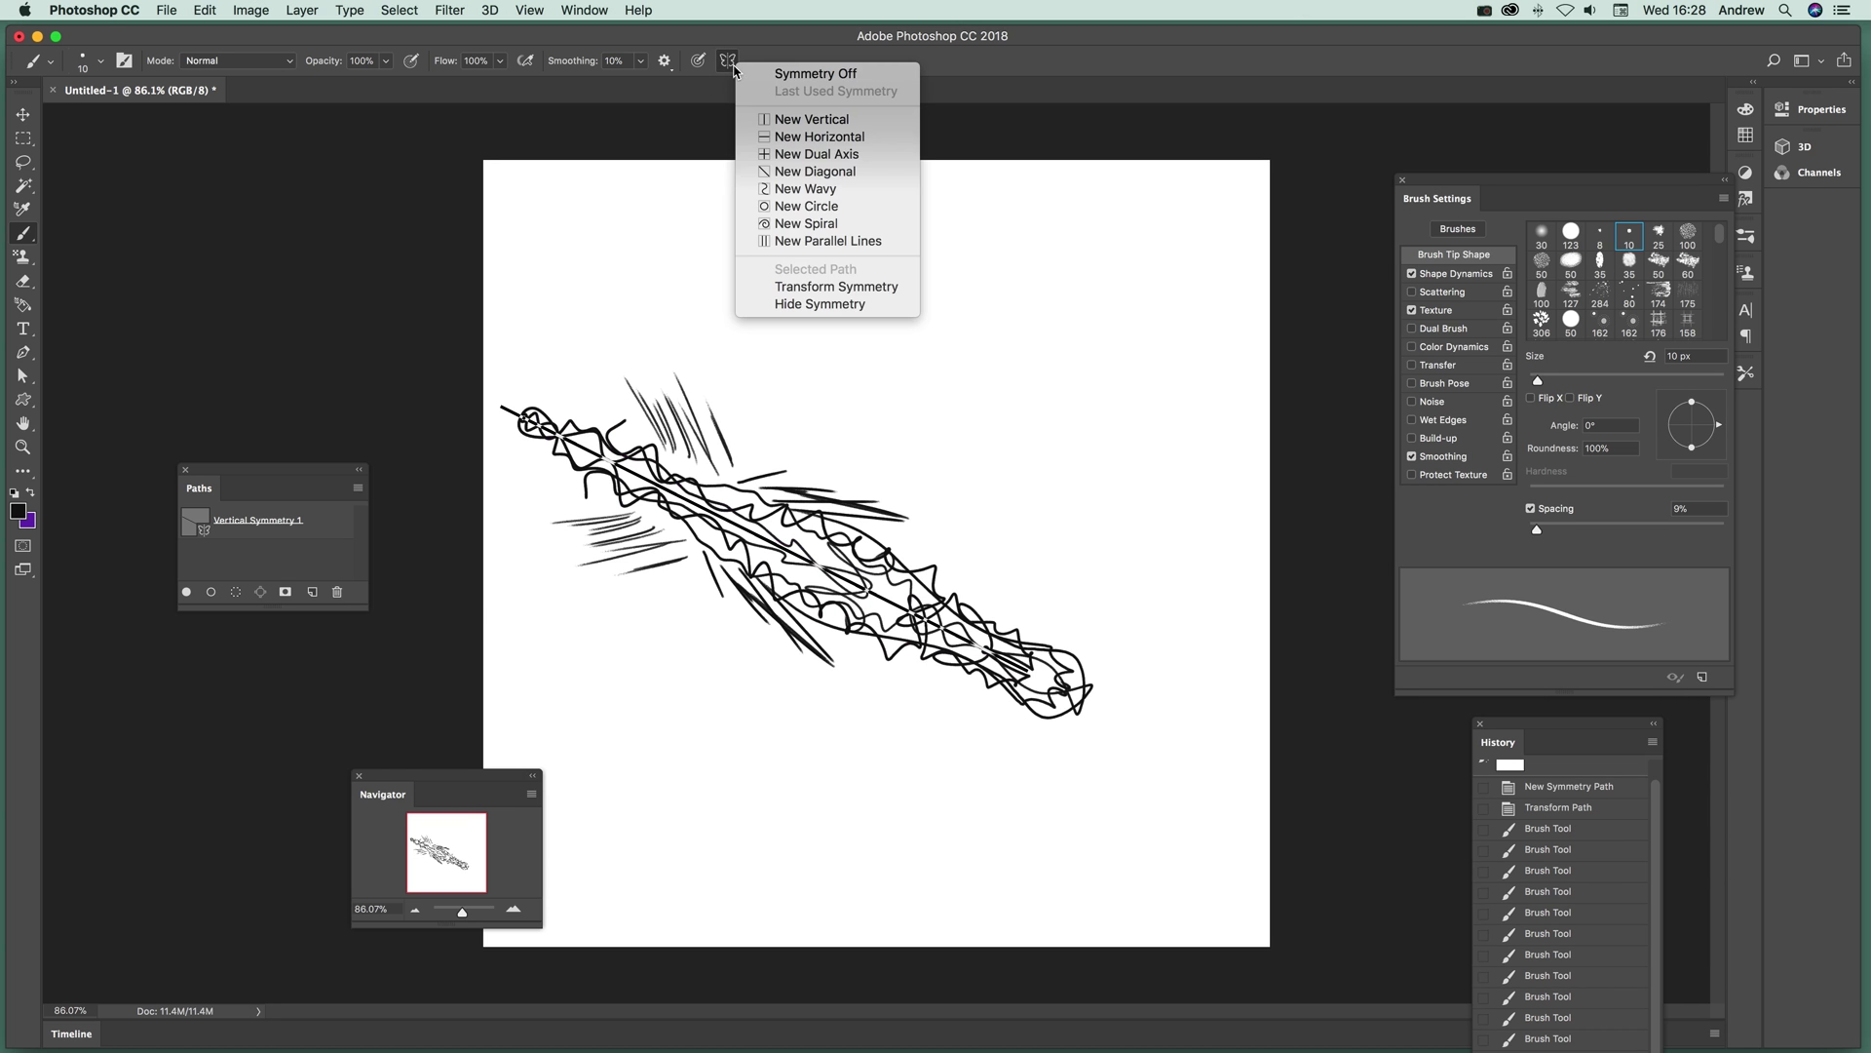
pyautogui.click(817, 288)
pyautogui.moveTo(535, 373)
pyautogui.mouseDown()
pyautogui.moveTo(956, 330)
pyautogui.moveTo(1036, 351)
pyautogui.mouseUp()
pyautogui.press('Return')
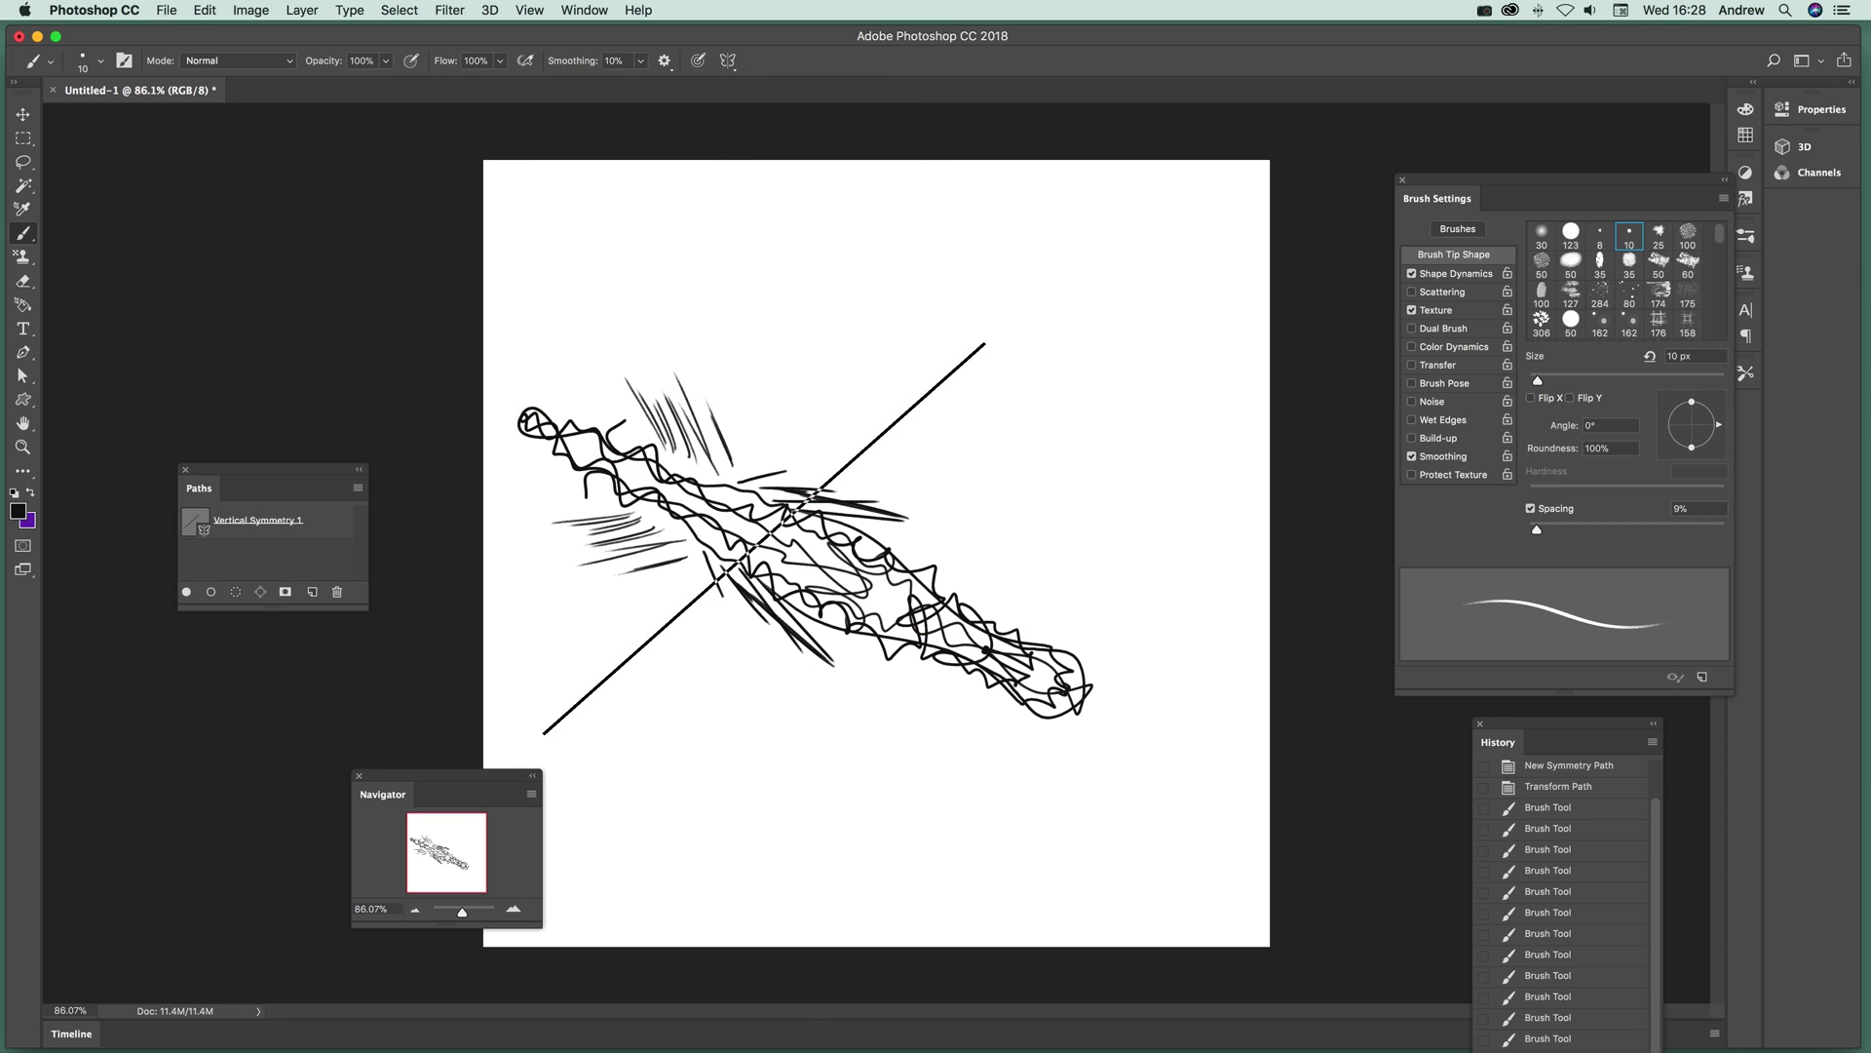
pyautogui.moveTo(907, 323)
pyautogui.mouseDown()
pyautogui.moveTo(900, 465)
pyautogui.moveTo(829, 428)
pyautogui.moveTo(829, 479)
pyautogui.moveTo(662, 626)
pyautogui.mouseUp()
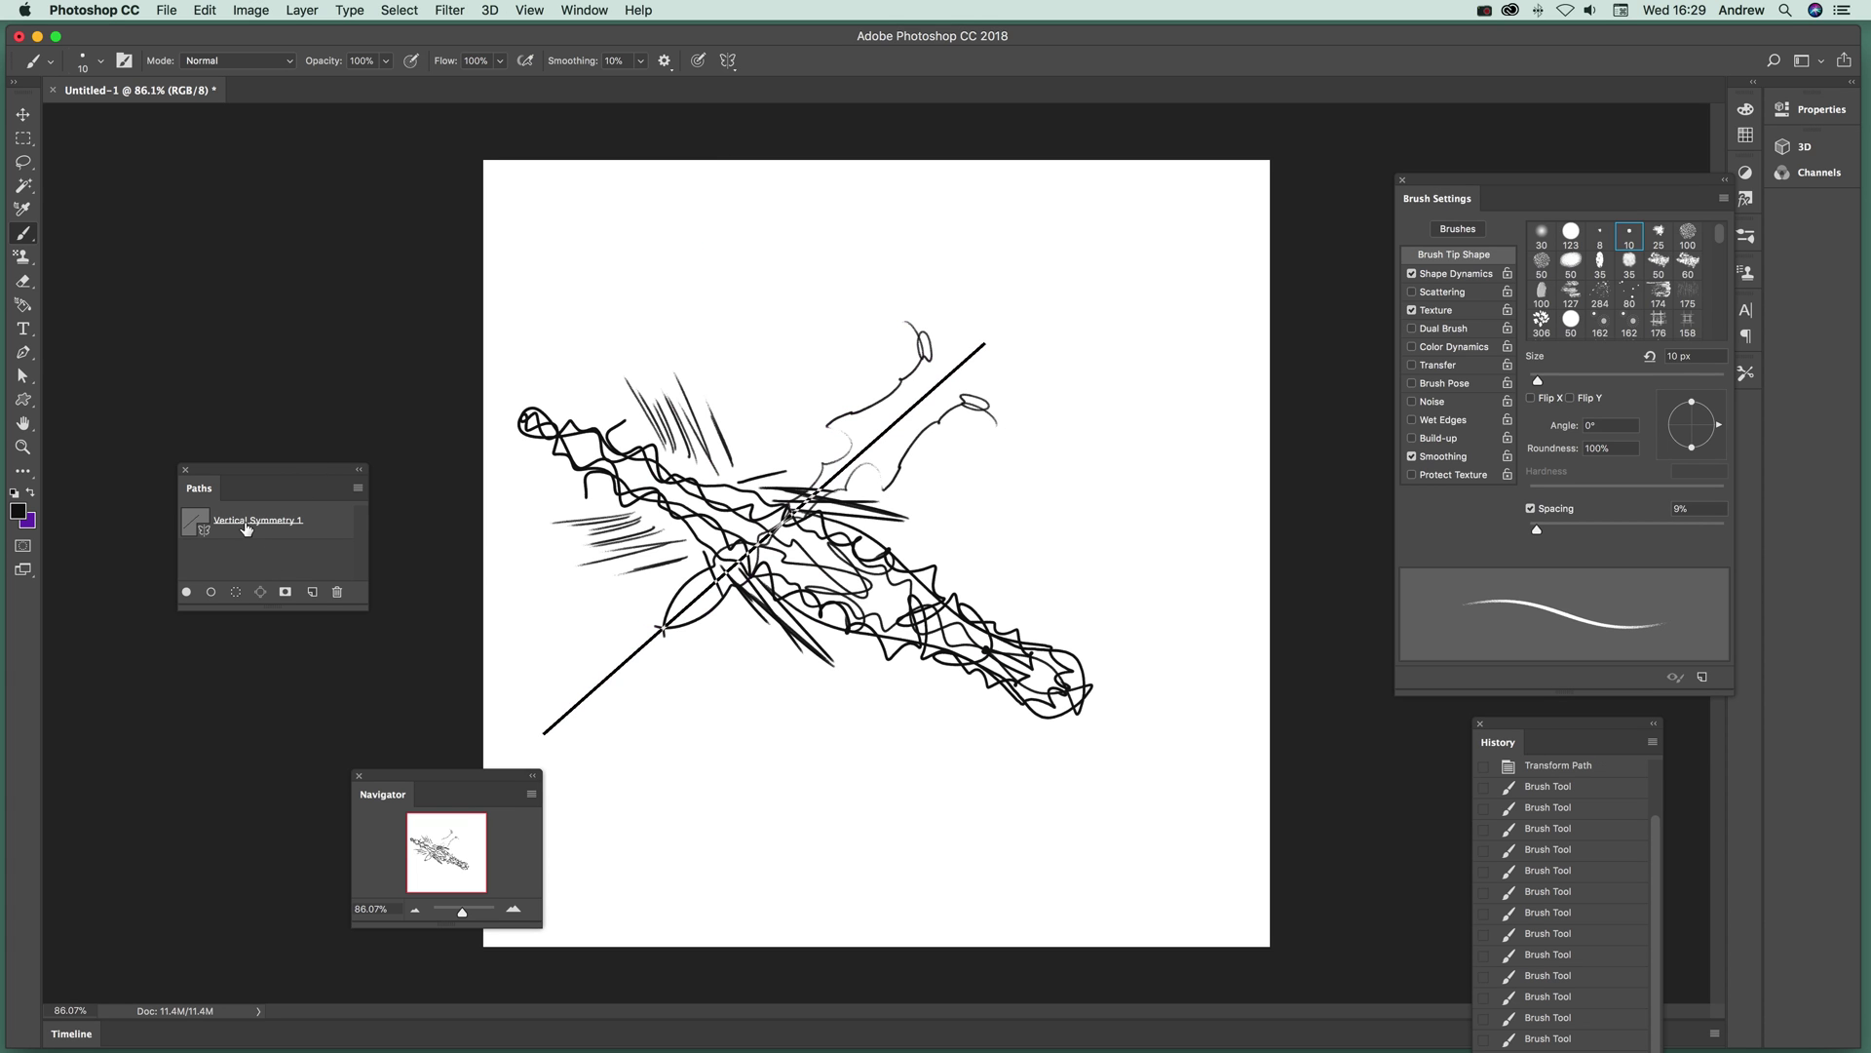
# Hide the symmetry axis and show it again.
pyautogui.click(728, 61)
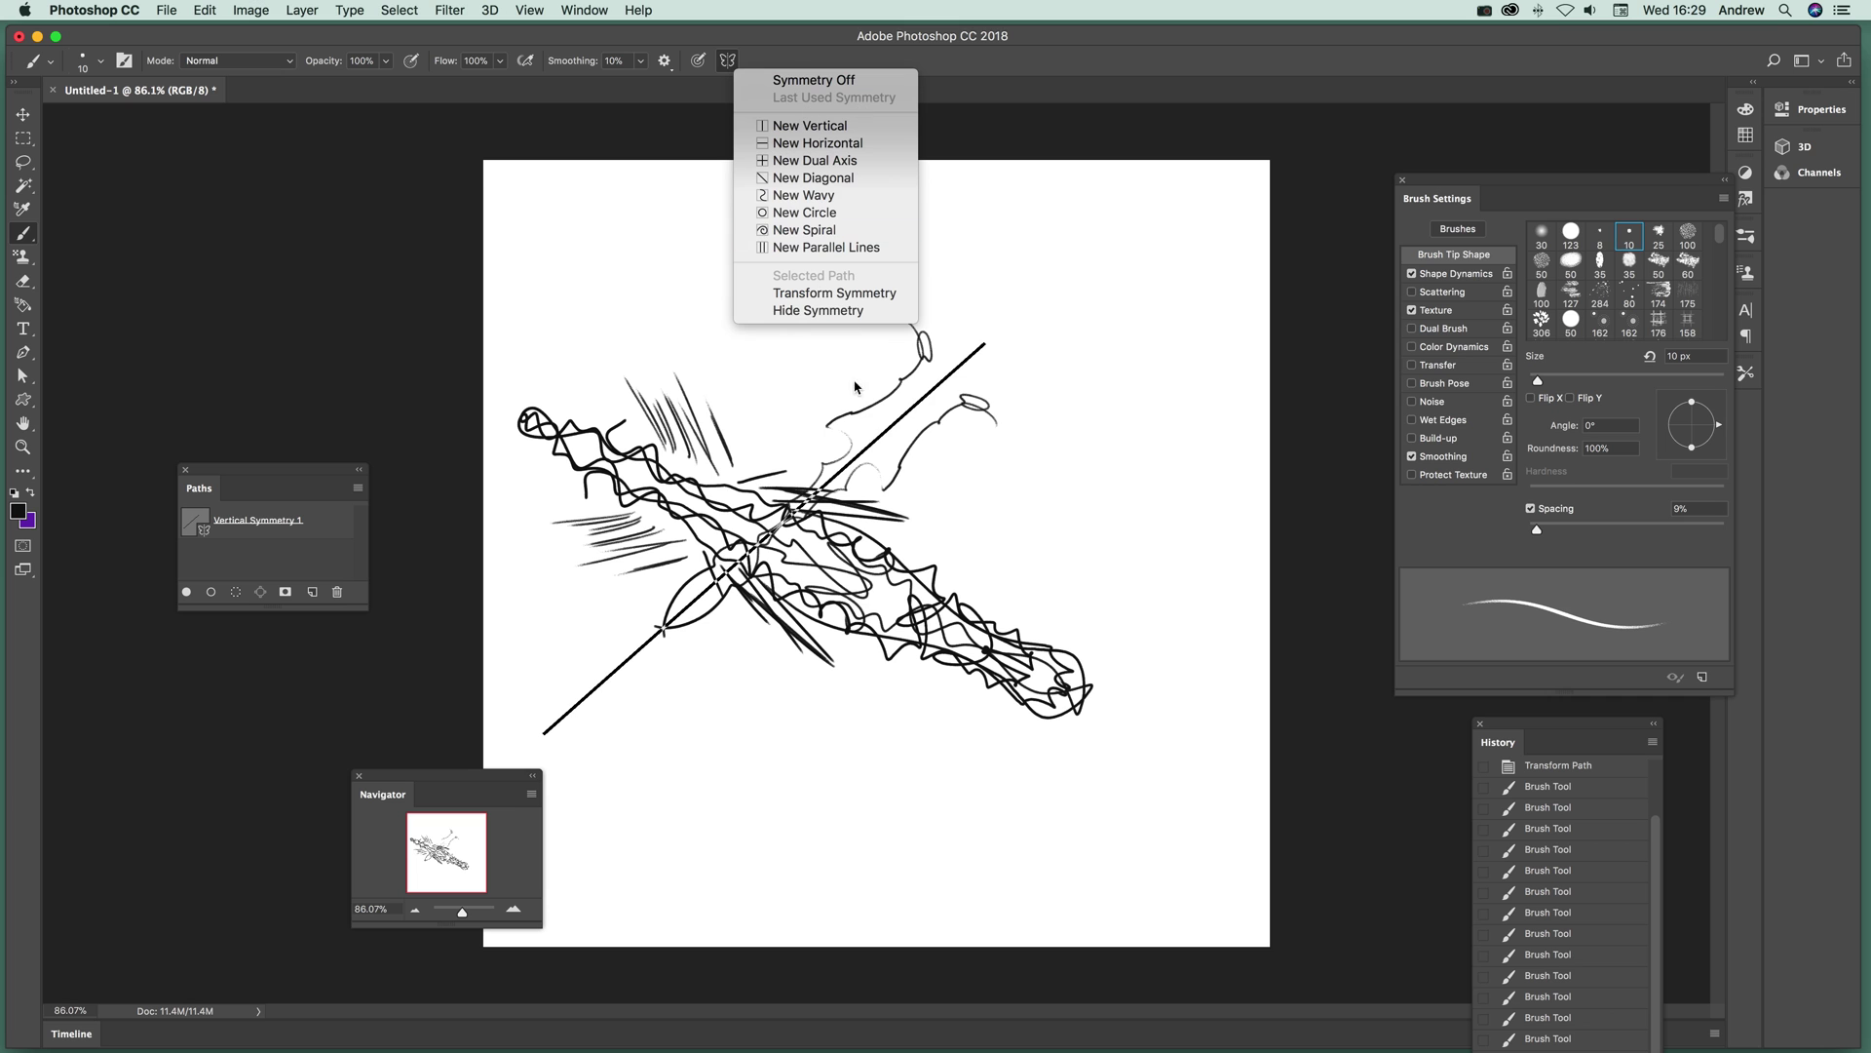
pyautogui.click(819, 310)
pyautogui.click(727, 60)
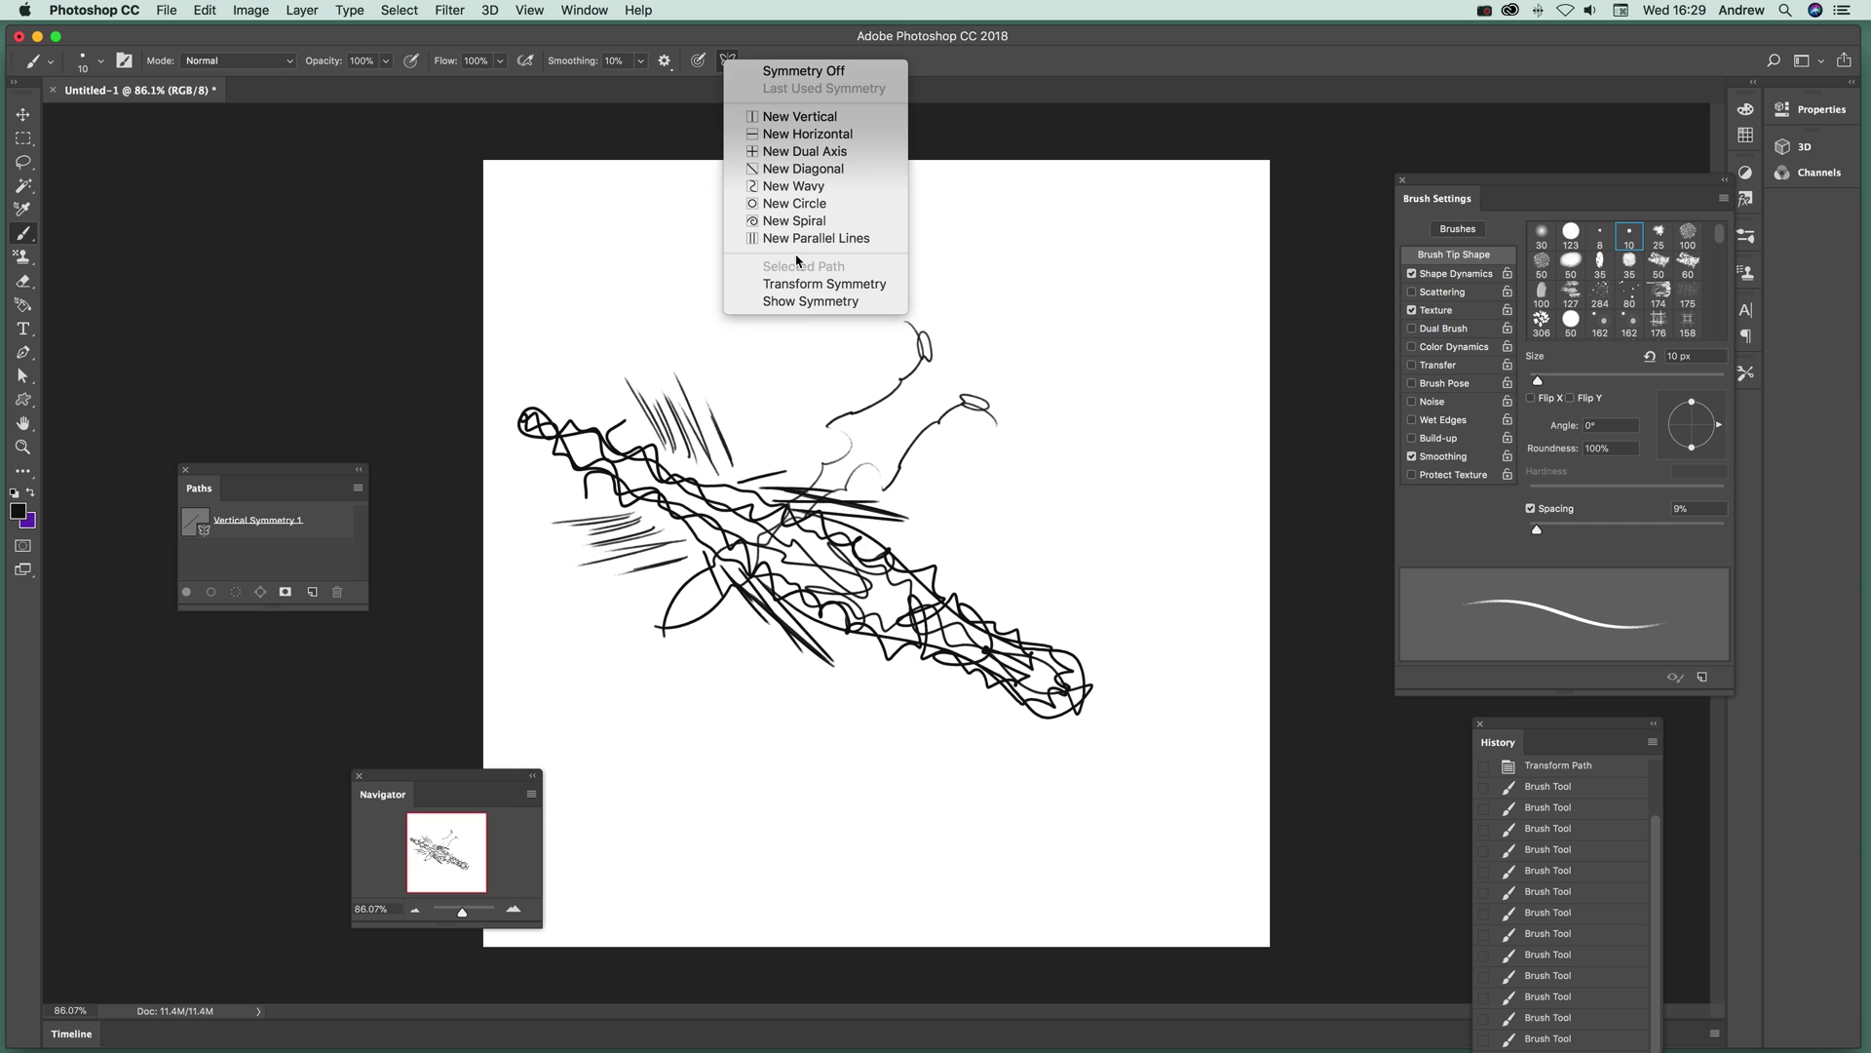
pyautogui.click(799, 303)
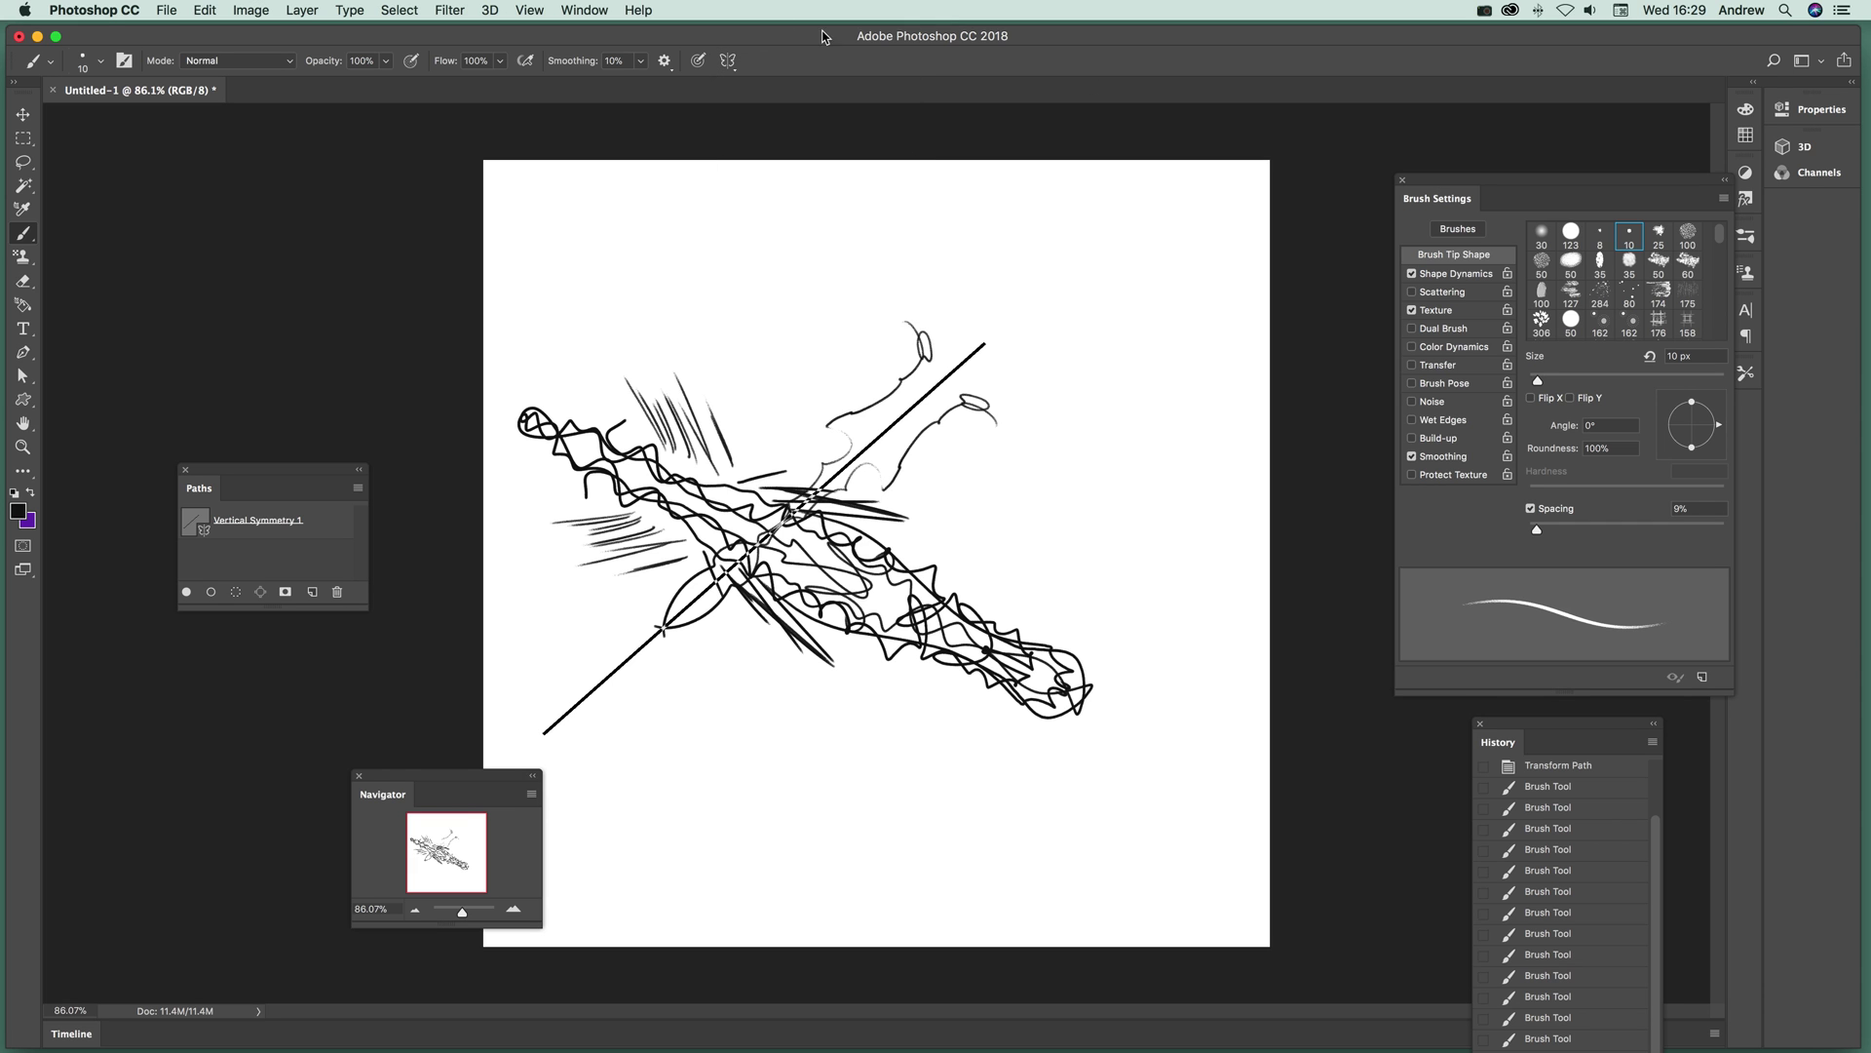
# Add a new dual axis paint symmetry and commit it at its default centred position.
pyautogui.click(728, 61)
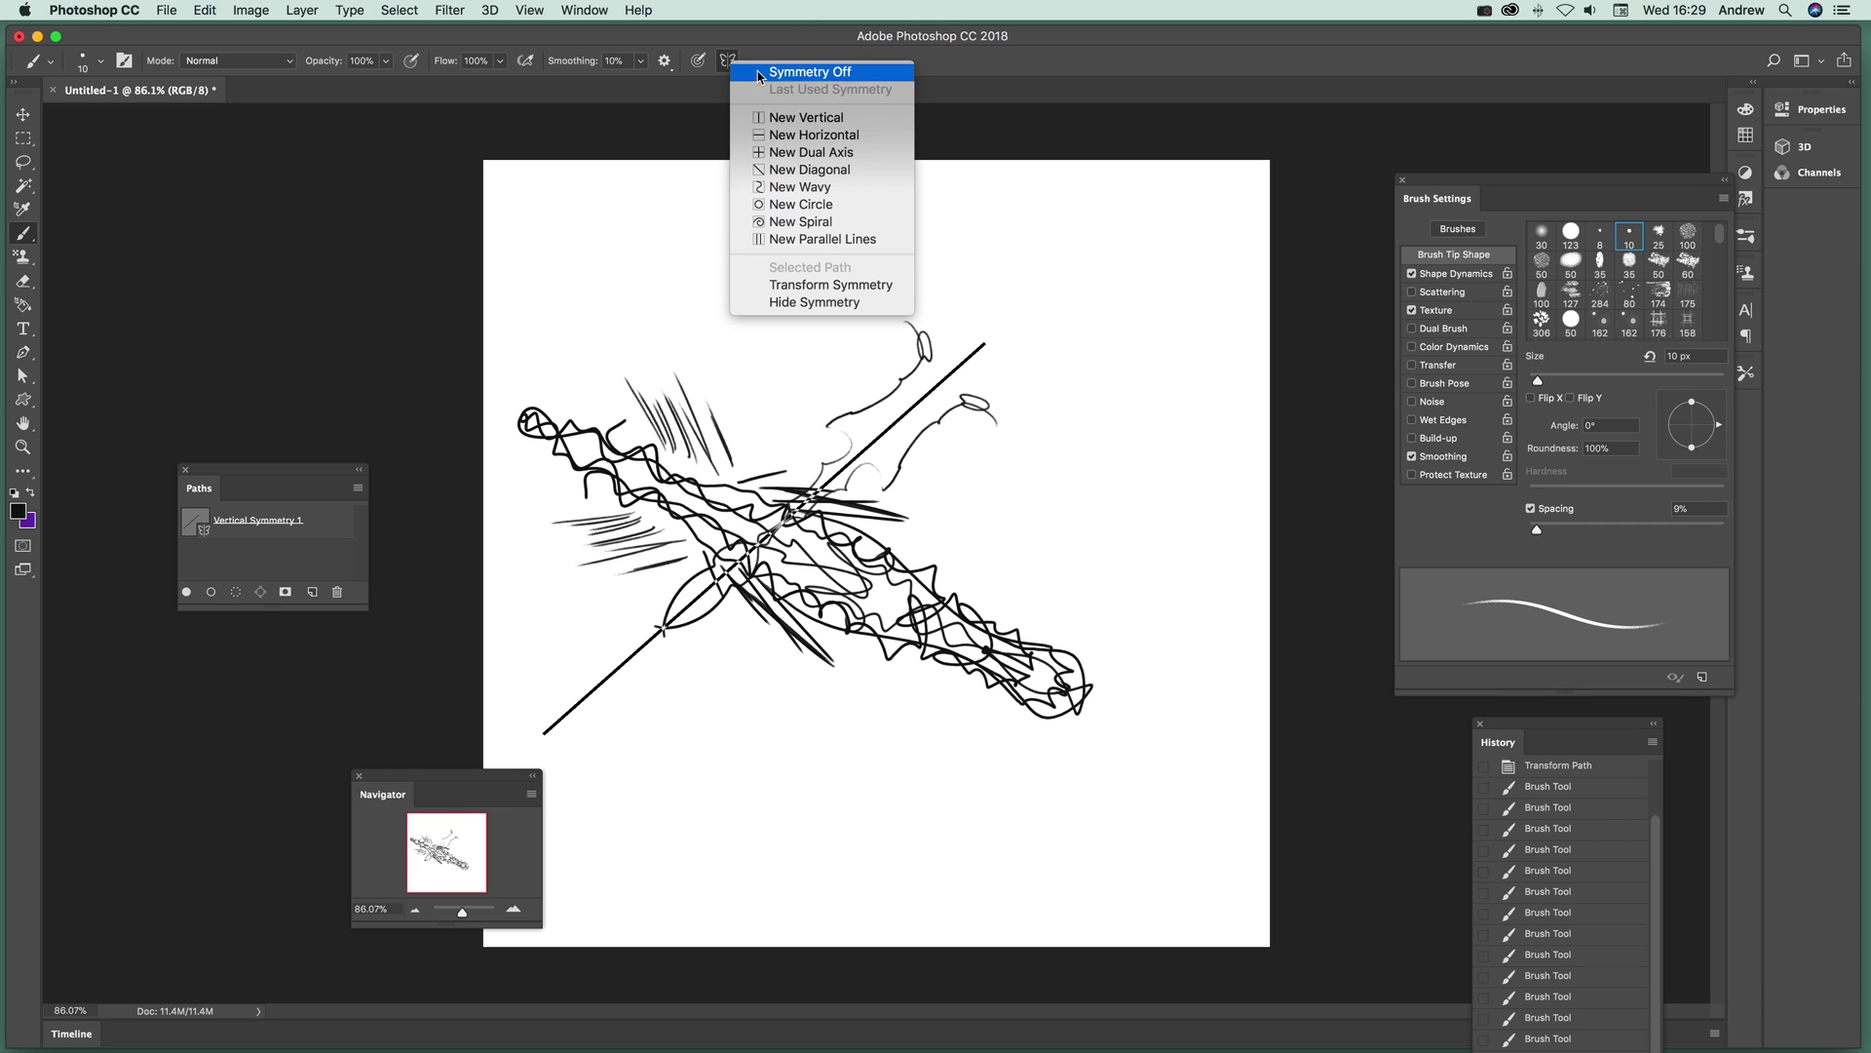
pyautogui.click(799, 153)
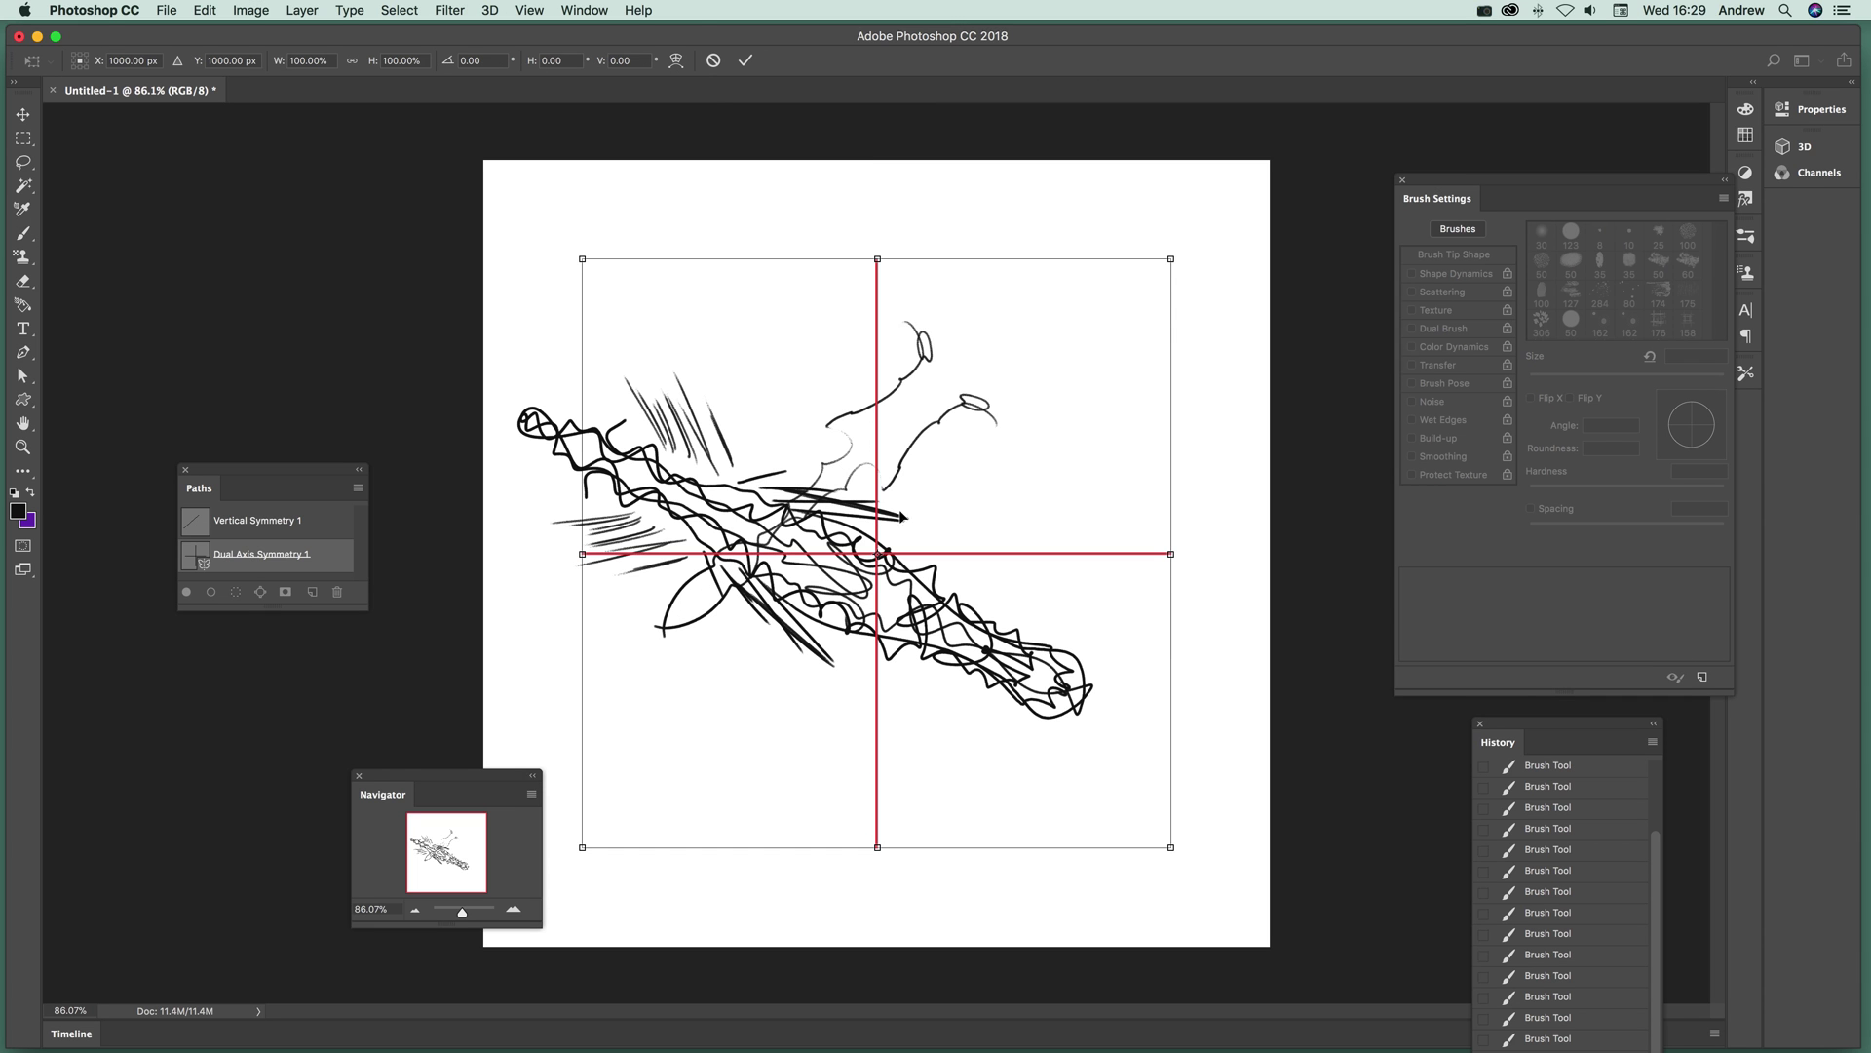
pyautogui.click(745, 60)
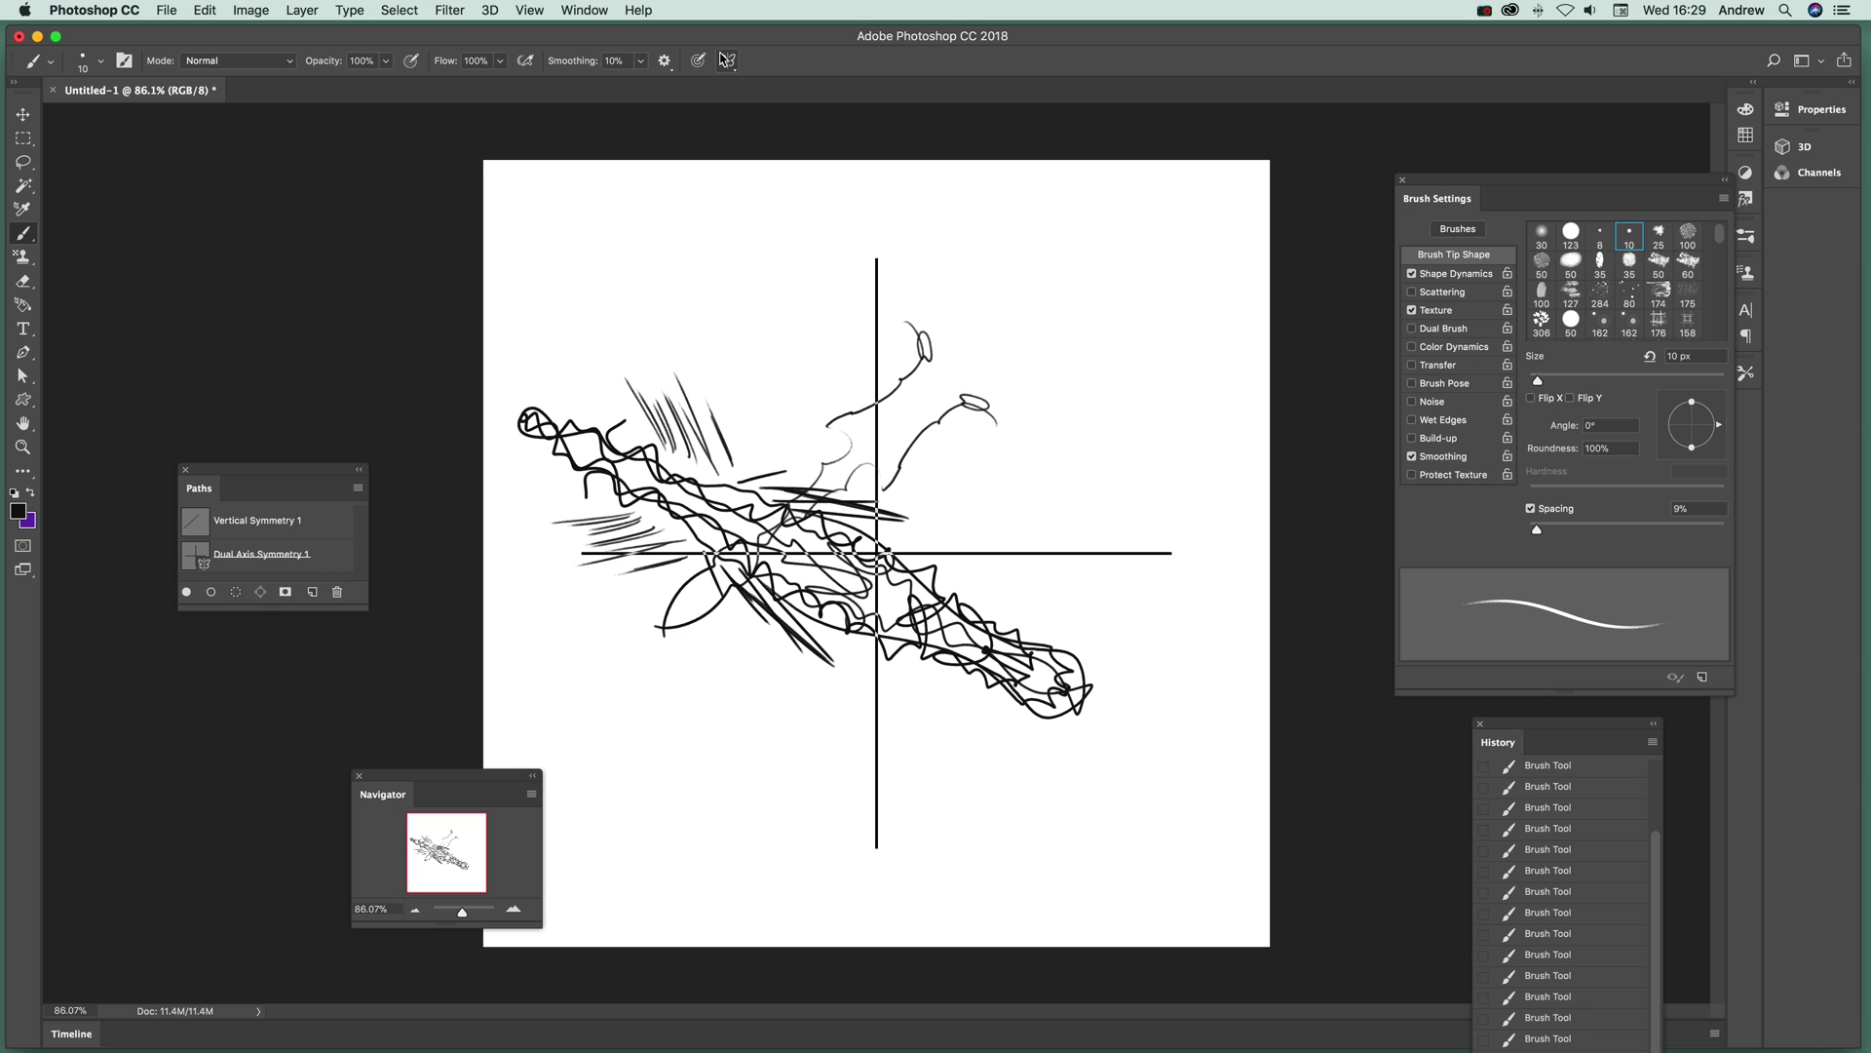
pyautogui.rightClick(636, 201)
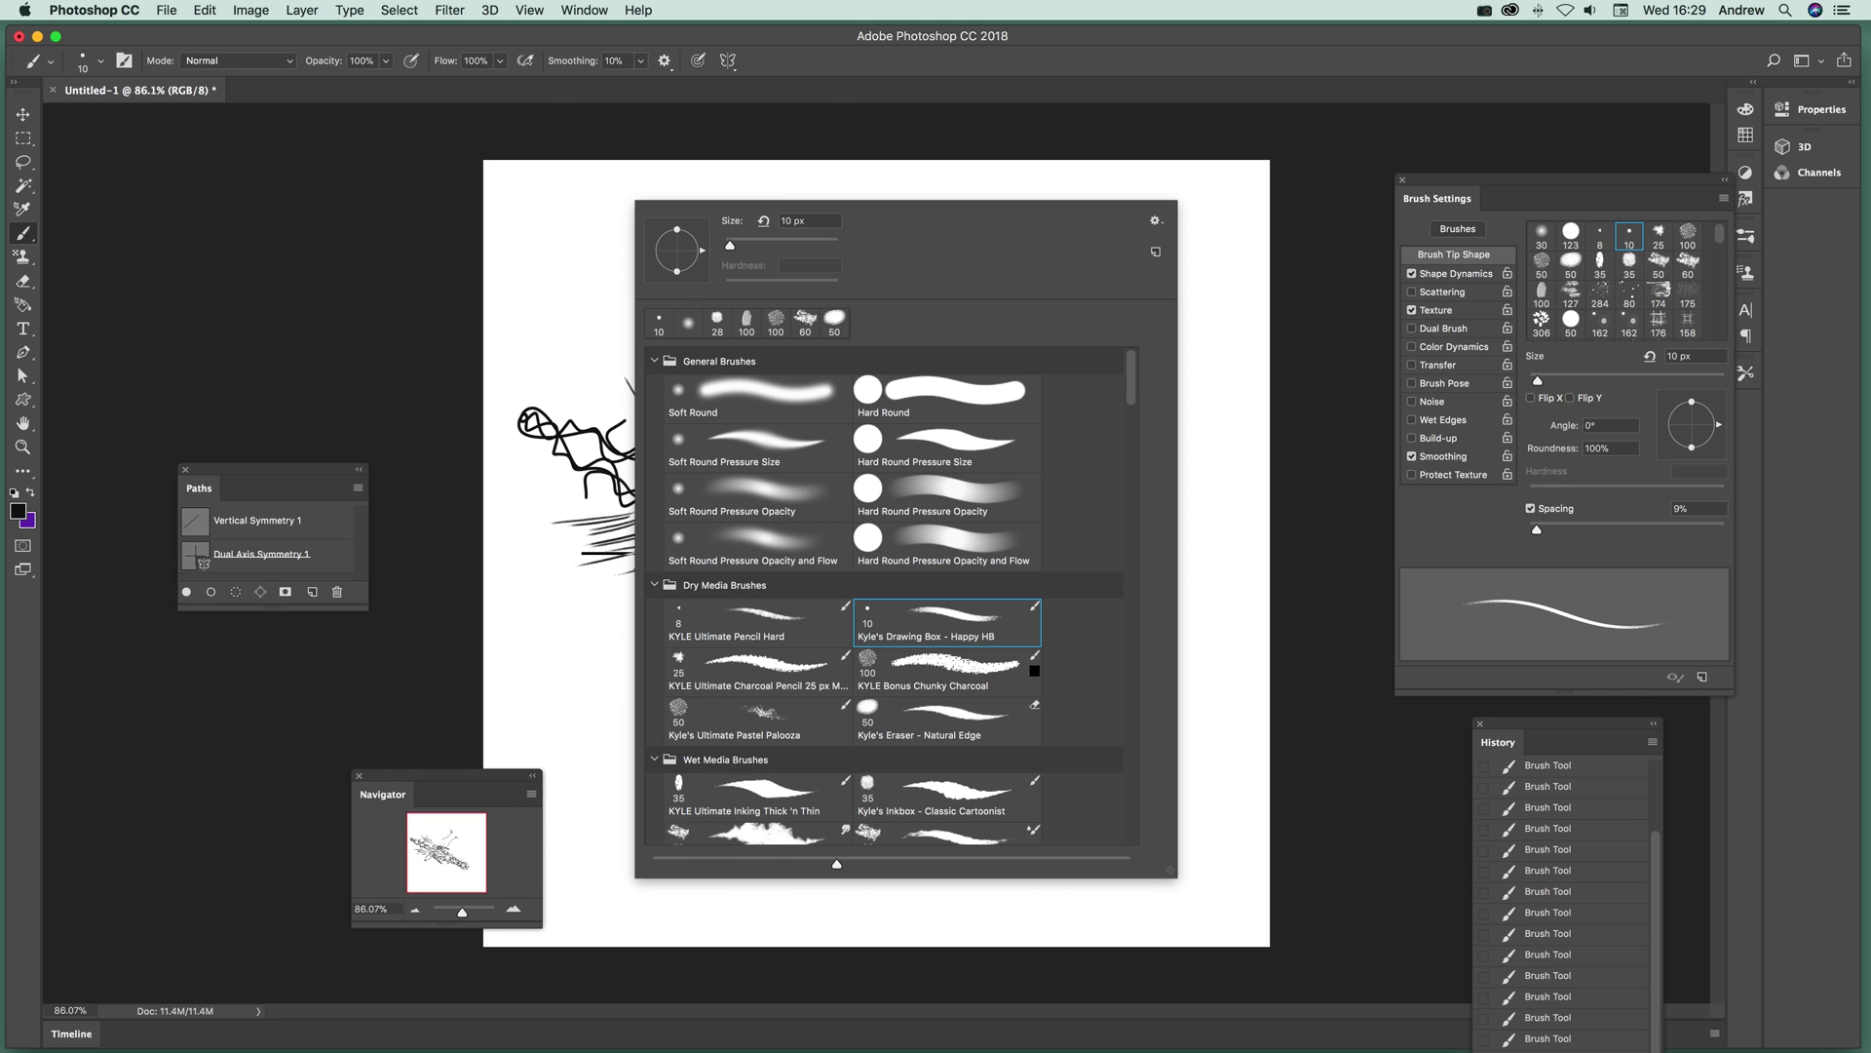
pyautogui.click(836, 65)
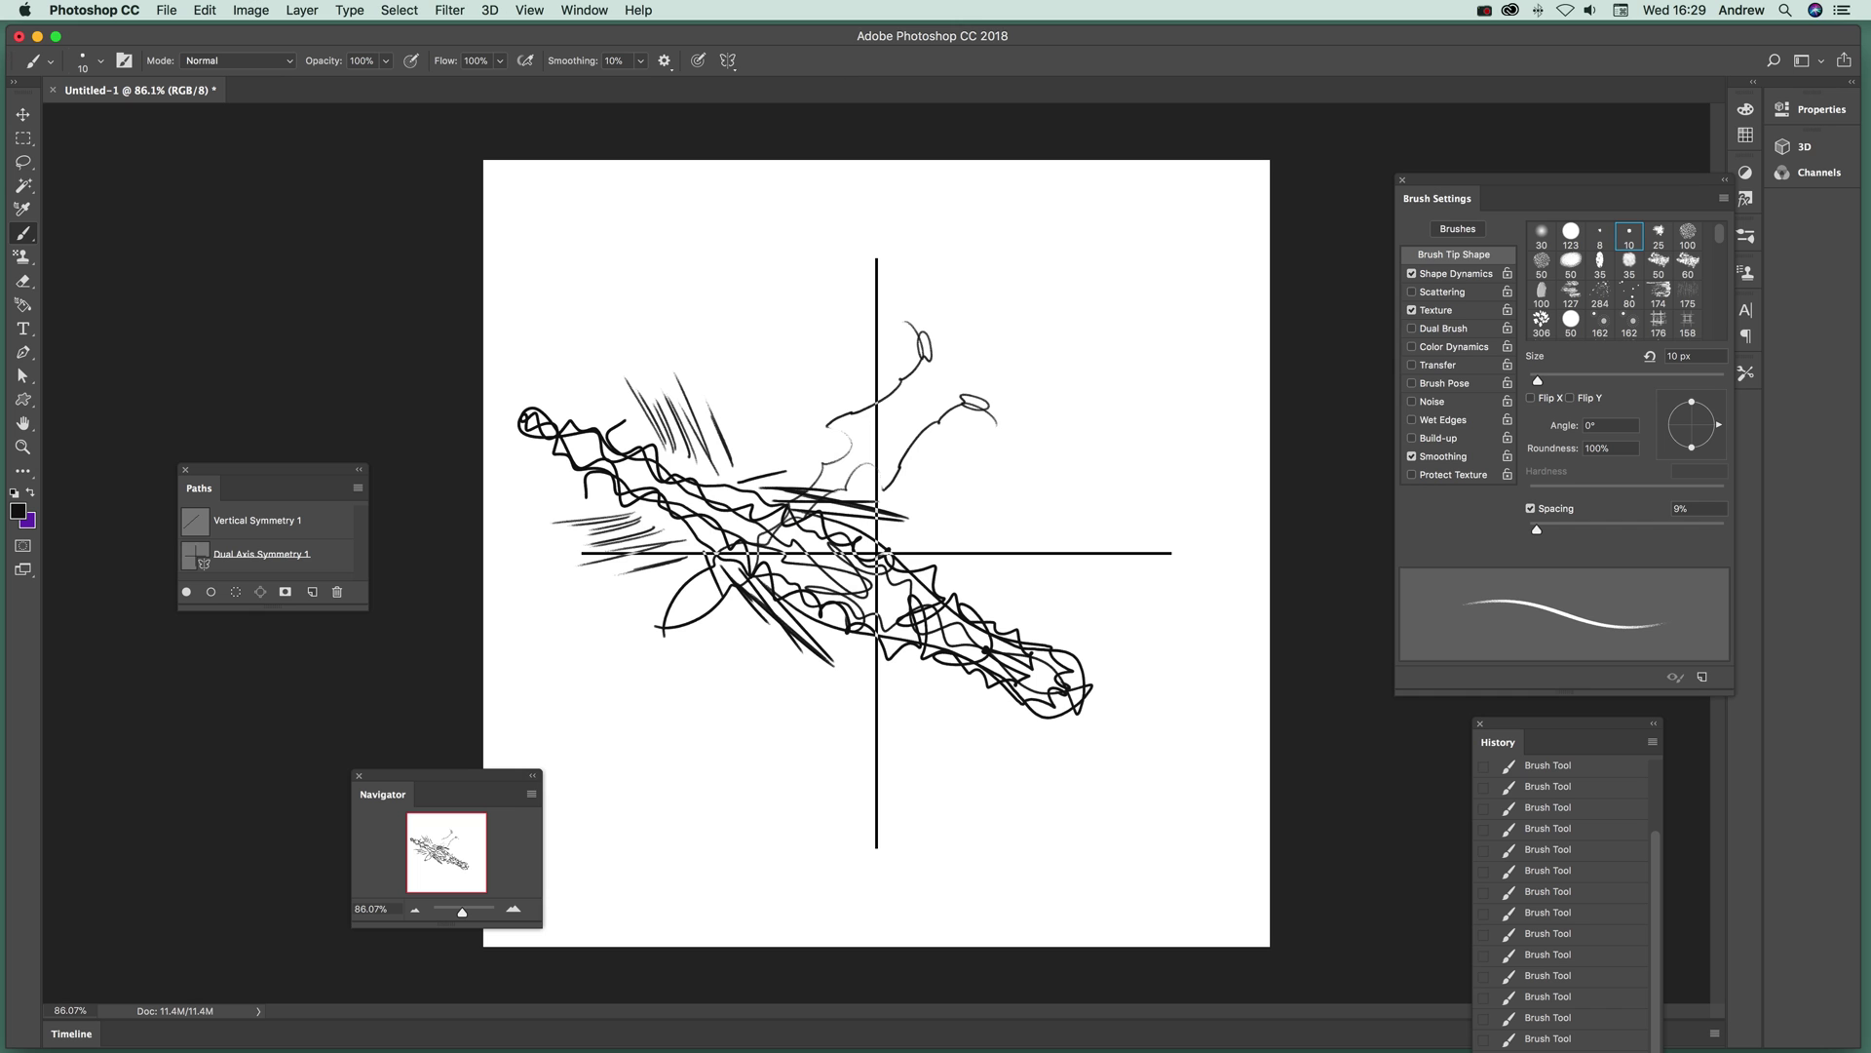
# Paint diagonal zigzag hatching in the upper-left quadrant of the dual axis symmetry.
pyautogui.moveTo(726, 308); pyautogui.dragTo(773, 379)
pyautogui.moveTo(691, 328)
pyautogui.mouseDown()
pyautogui.moveTo(764, 381)
pyautogui.moveTo(760, 399)
pyautogui.mouseUp()
pyautogui.moveTo(760, 399); pyautogui.dragTo(640, 329)
pyautogui.moveTo(626, 336)
pyautogui.mouseDown()
pyautogui.moveTo(734, 402)
pyautogui.moveTo(723, 415)
pyautogui.mouseUp()
pyautogui.moveTo(736, 408); pyautogui.dragTo(633, 347)
pyautogui.moveTo(639, 313); pyautogui.dragTo(750, 420)
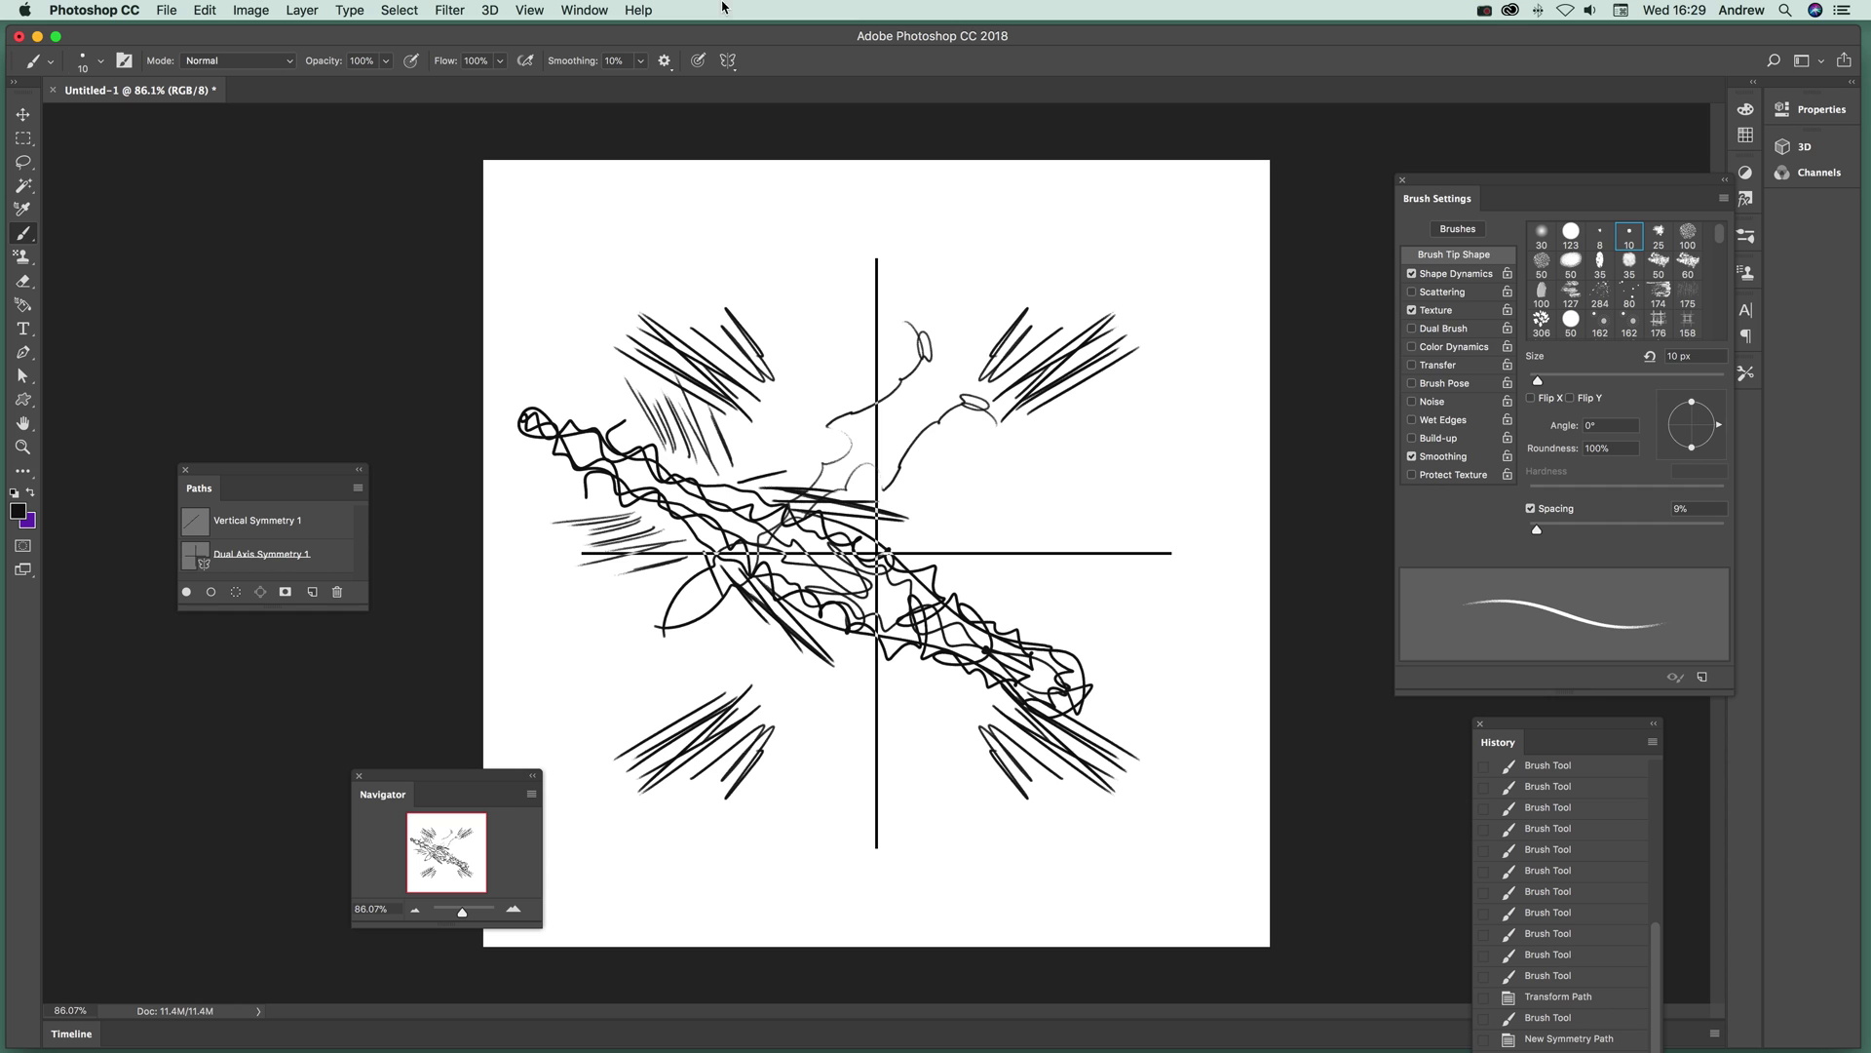
# Paint denser strokes fanning out toward the canvas corner in the upper-left quadrant, and add looping circles near the centre.
pyautogui.moveTo(815, 409); pyautogui.dragTo(779, 291)
pyautogui.moveTo(829, 408)
pyautogui.mouseDown()
pyautogui.moveTo(775, 288)
pyautogui.moveTo(757, 318)
pyautogui.mouseUp()
pyautogui.moveTo(778, 408); pyautogui.dragTo(686, 299)
pyautogui.moveTo(753, 374)
pyautogui.mouseDown()
pyautogui.moveTo(664, 272)
pyautogui.moveTo(673, 290)
pyautogui.mouseUp()
pyautogui.moveTo(754, 389)
pyautogui.mouseDown()
pyautogui.moveTo(659, 291)
pyautogui.moveTo(634, 290)
pyautogui.mouseUp()
pyautogui.moveTo(741, 375); pyautogui.dragTo(629, 272)
pyautogui.moveTo(741, 366)
pyautogui.mouseDown()
pyautogui.moveTo(673, 277)
pyautogui.moveTo(700, 276)
pyautogui.mouseUp()
pyautogui.moveTo(790, 402)
pyautogui.mouseDown()
pyautogui.moveTo(724, 275)
pyautogui.moveTo(798, 390)
pyautogui.mouseUp()
pyautogui.moveTo(766, 281)
pyautogui.mouseDown()
pyautogui.moveTo(828, 421)
pyautogui.moveTo(760, 468)
pyautogui.moveTo(763, 444)
pyautogui.mouseUp()
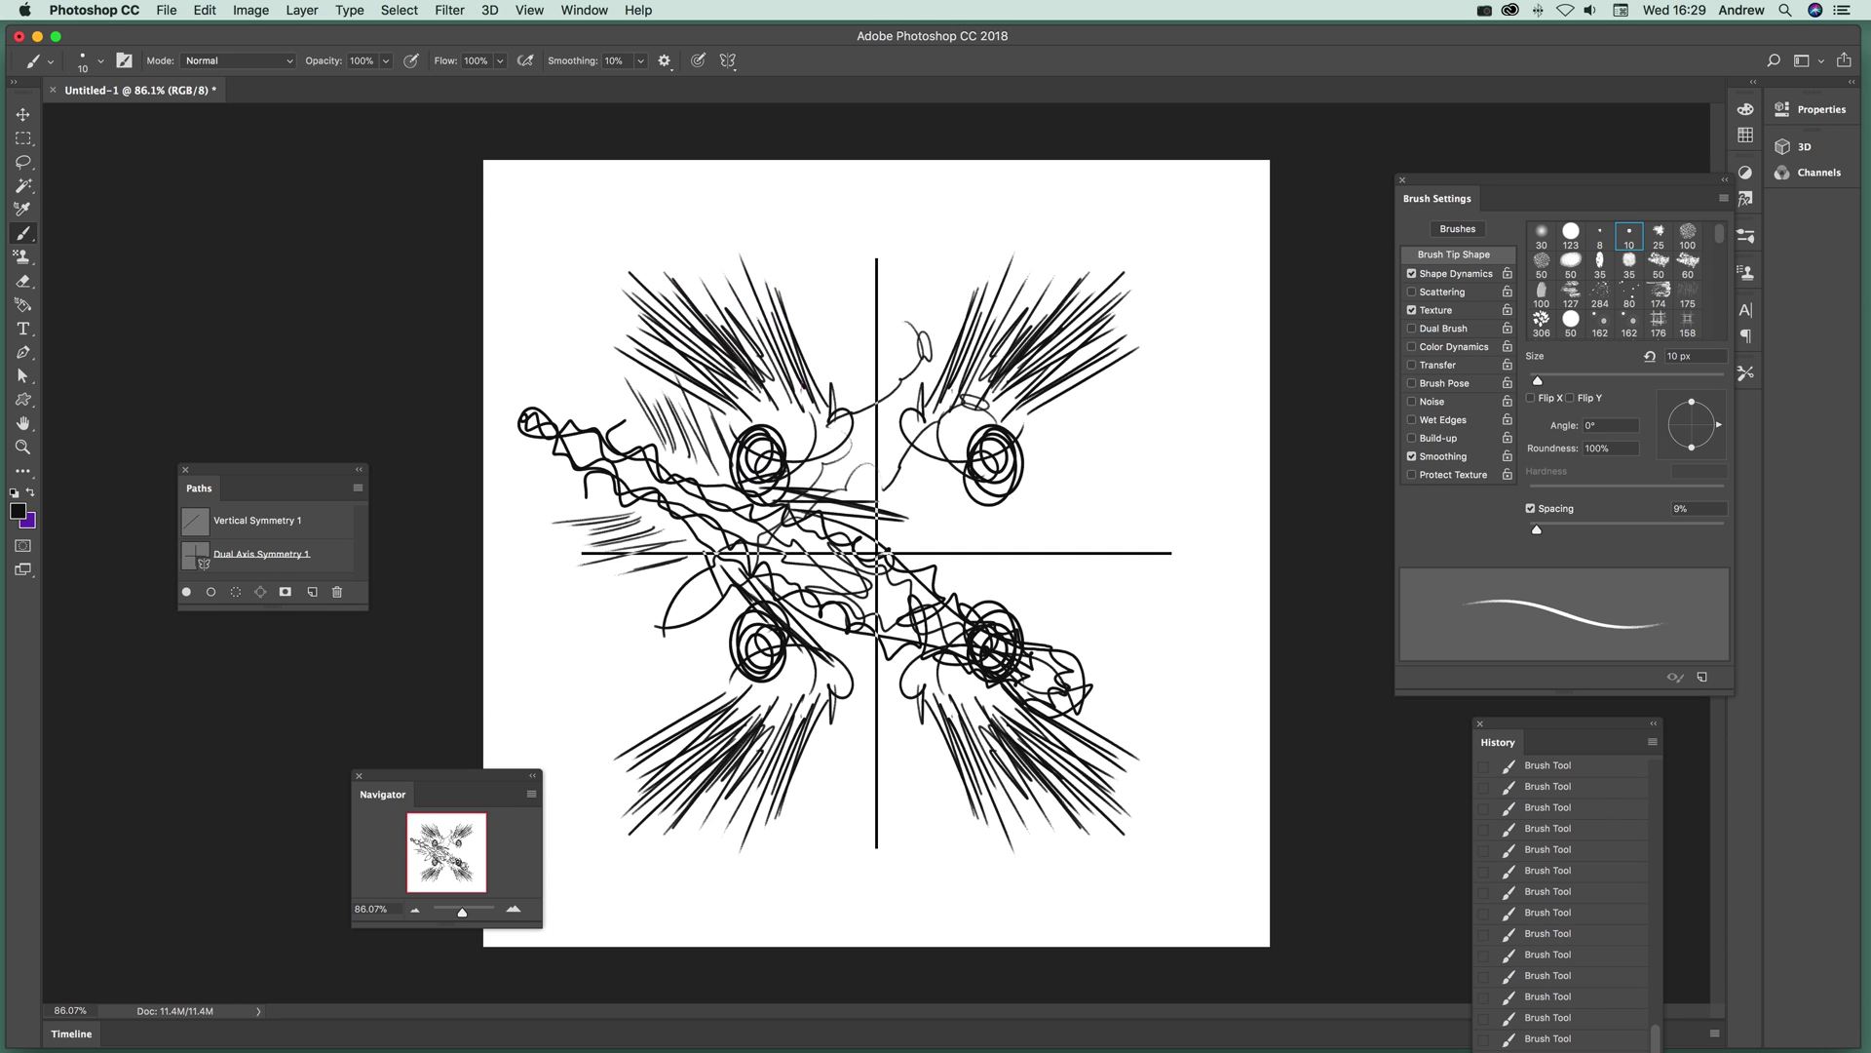
# Paint curved strokes, loops and short dashes in the dual axis symmetry's upper-left quadrant, between the fanned strokes and the vertical axis.
pyautogui.moveTo(819, 380)
pyautogui.mouseDown()
pyautogui.moveTo(809, 421)
pyautogui.moveTo(770, 312)
pyautogui.moveTo(745, 300)
pyautogui.moveTo(798, 291)
pyautogui.mouseUp()
pyautogui.moveTo(792, 279); pyautogui.dragTo(771, 233)
pyautogui.moveTo(807, 278); pyautogui.dragTo(792, 251)
pyautogui.moveTo(817, 279); pyautogui.dragTo(811, 263)
pyautogui.moveTo(829, 283)
pyautogui.mouseDown()
pyautogui.moveTo(817, 257)
pyautogui.moveTo(795, 304)
pyautogui.mouseUp()
pyautogui.moveTo(826, 334)
pyautogui.mouseDown()
pyautogui.moveTo(761, 313)
pyautogui.moveTo(805, 348)
pyautogui.moveTo(805, 381)
pyautogui.moveTo(790, 365)
pyautogui.moveTo(826, 388)
pyautogui.mouseUp()
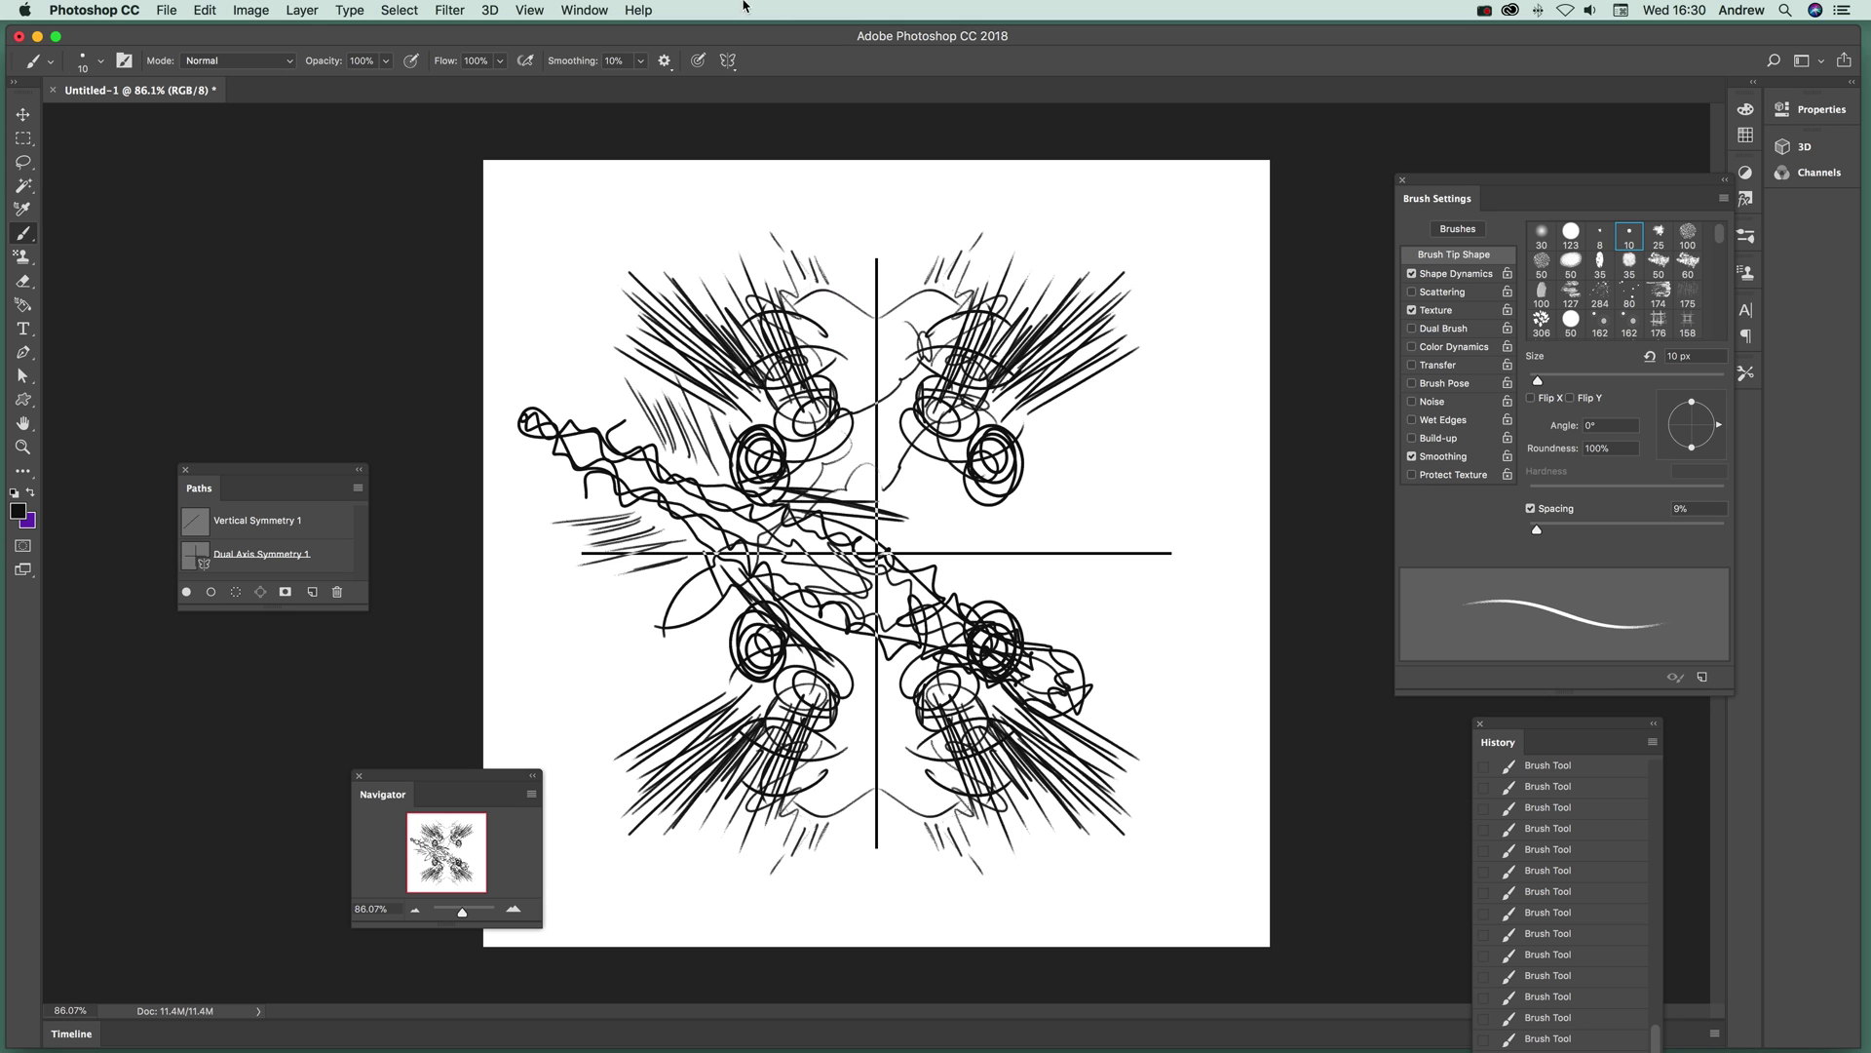
# Move the dual axis symmetry to the canvas's upper-left corner, commit it, and paint zigzag strokes around its centre.
pyautogui.click(727, 60)
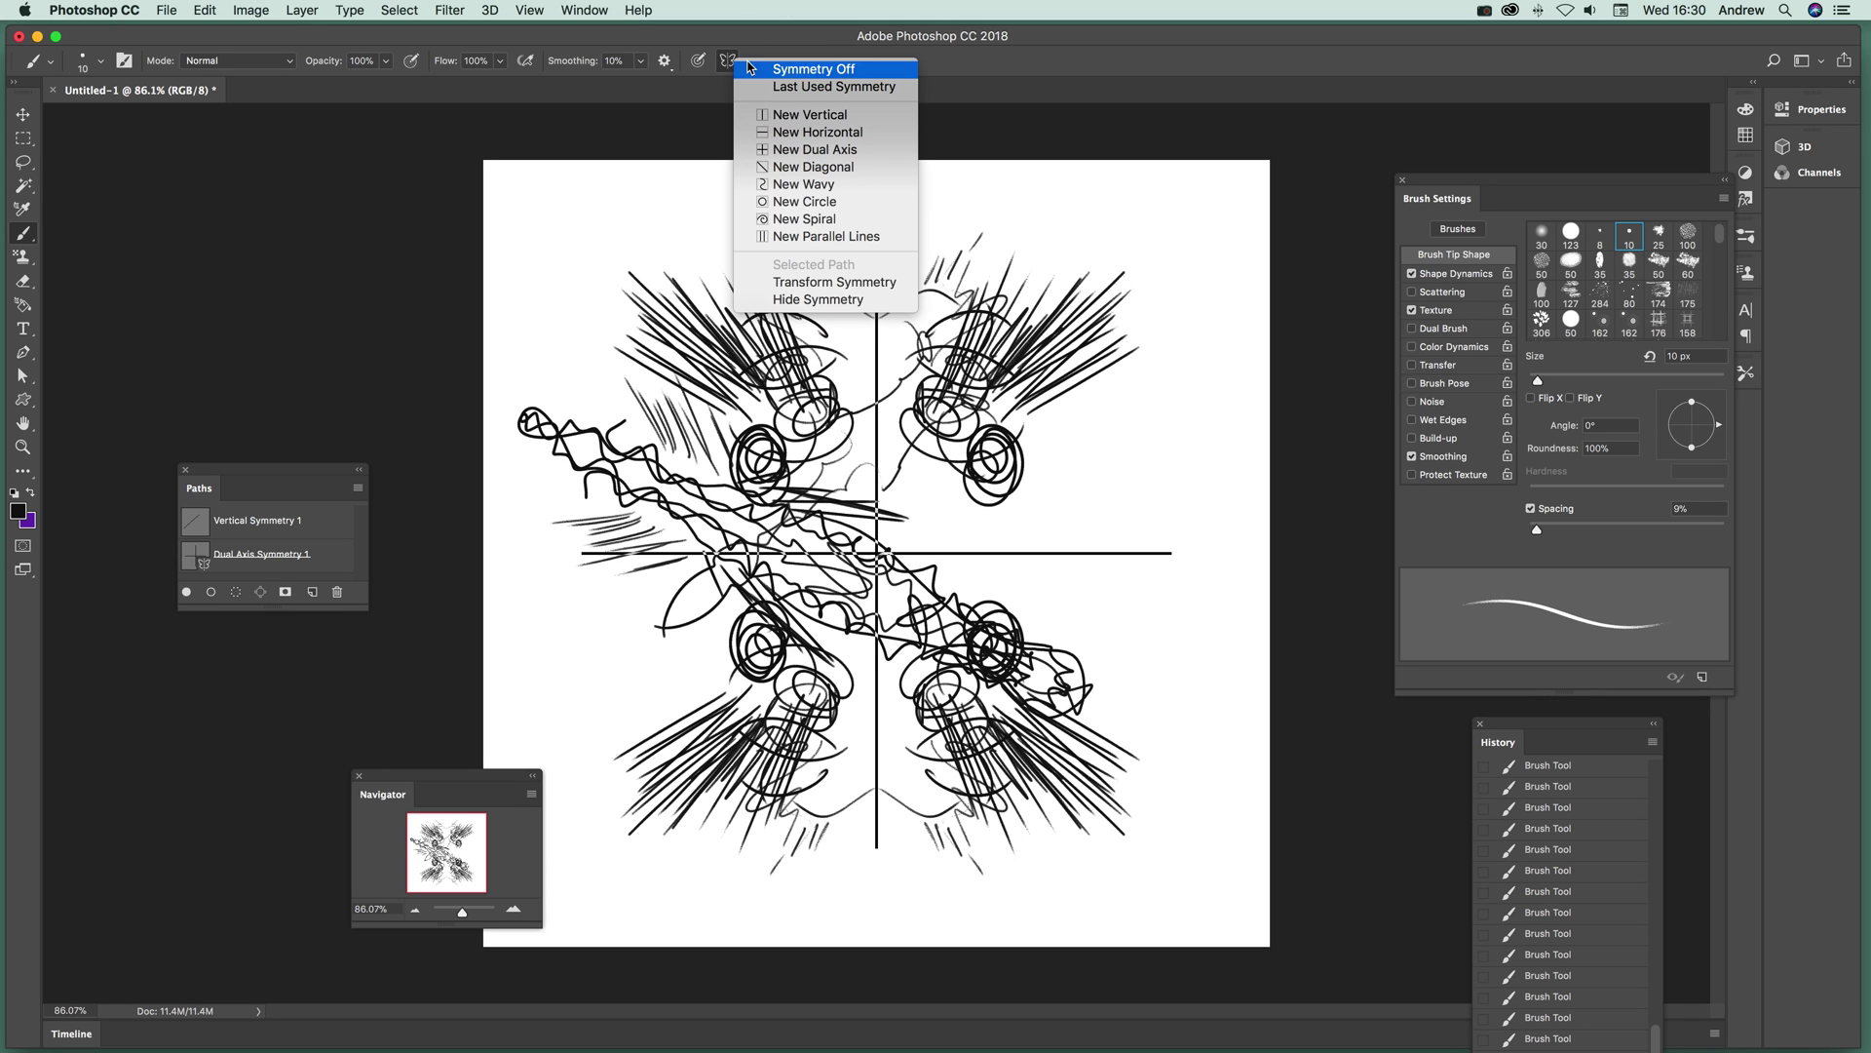
pyautogui.click(779, 283)
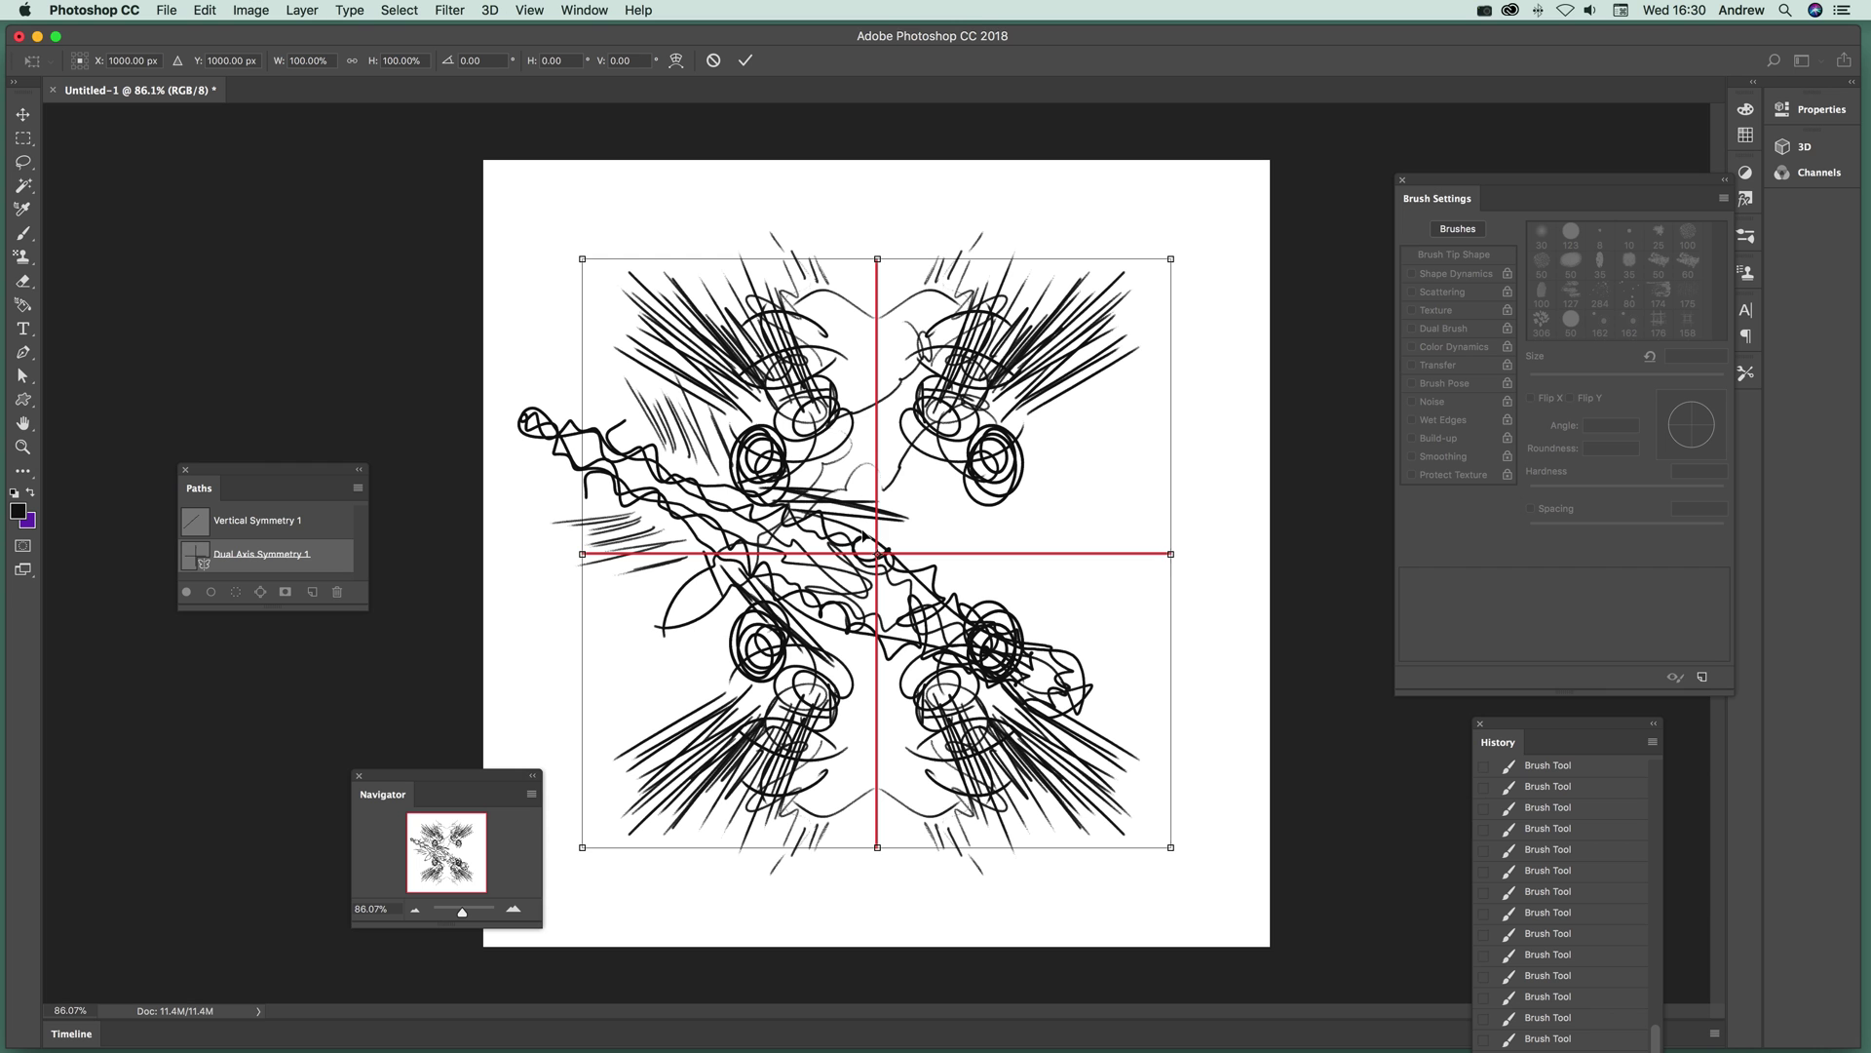
pyautogui.moveTo(880, 520)
pyautogui.mouseDown()
pyautogui.moveTo(713, 390)
pyautogui.moveTo(616, 271)
pyautogui.moveTo(528, 216)
pyautogui.mouseUp()
pyautogui.press('Return')
pyautogui.moveTo(563, 242)
pyautogui.mouseDown()
pyautogui.moveTo(509, 204)
pyautogui.moveTo(517, 224)
pyautogui.mouseUp()
pyautogui.moveTo(561, 254)
pyautogui.mouseDown()
pyautogui.moveTo(553, 193)
pyautogui.moveTo(535, 222)
pyautogui.moveTo(486, 234)
pyautogui.moveTo(450, 167)
pyautogui.mouseUp()
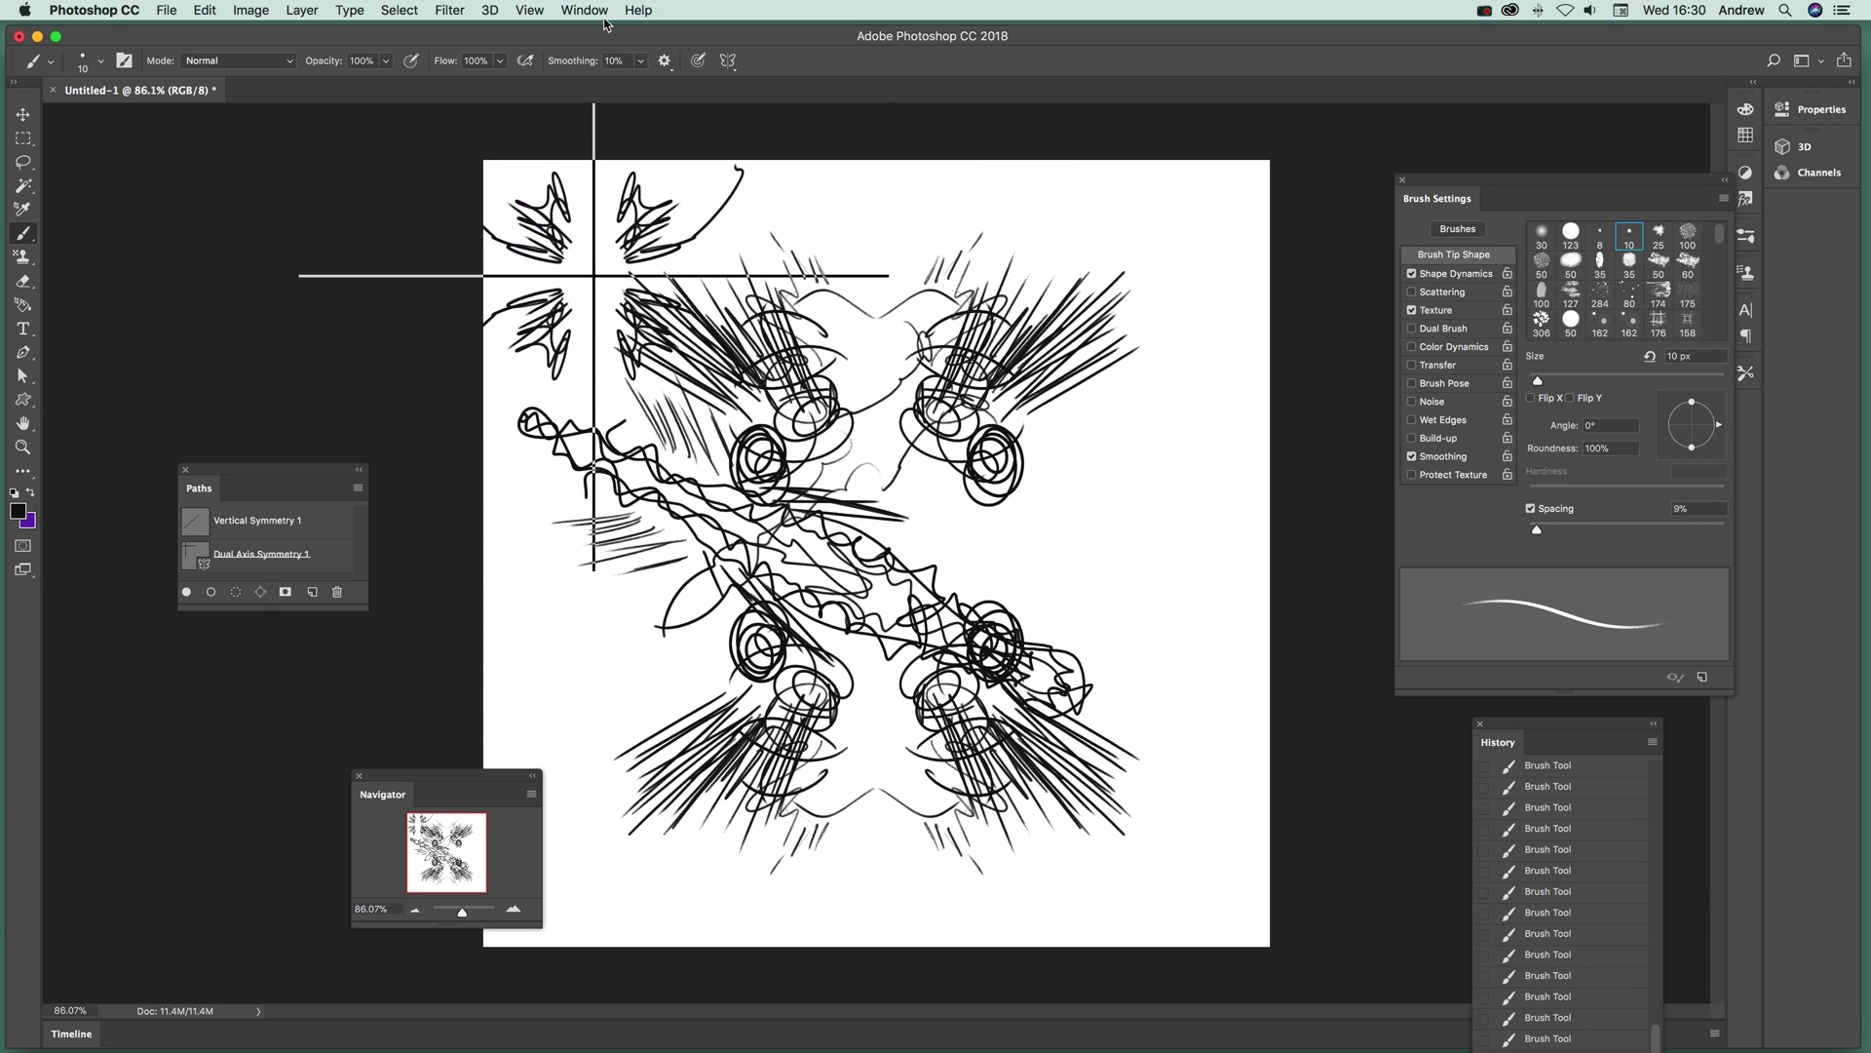
# Revert the document to its blank Untitled-1 history snapshot.
pyautogui.scroll(10, 1566, 892)
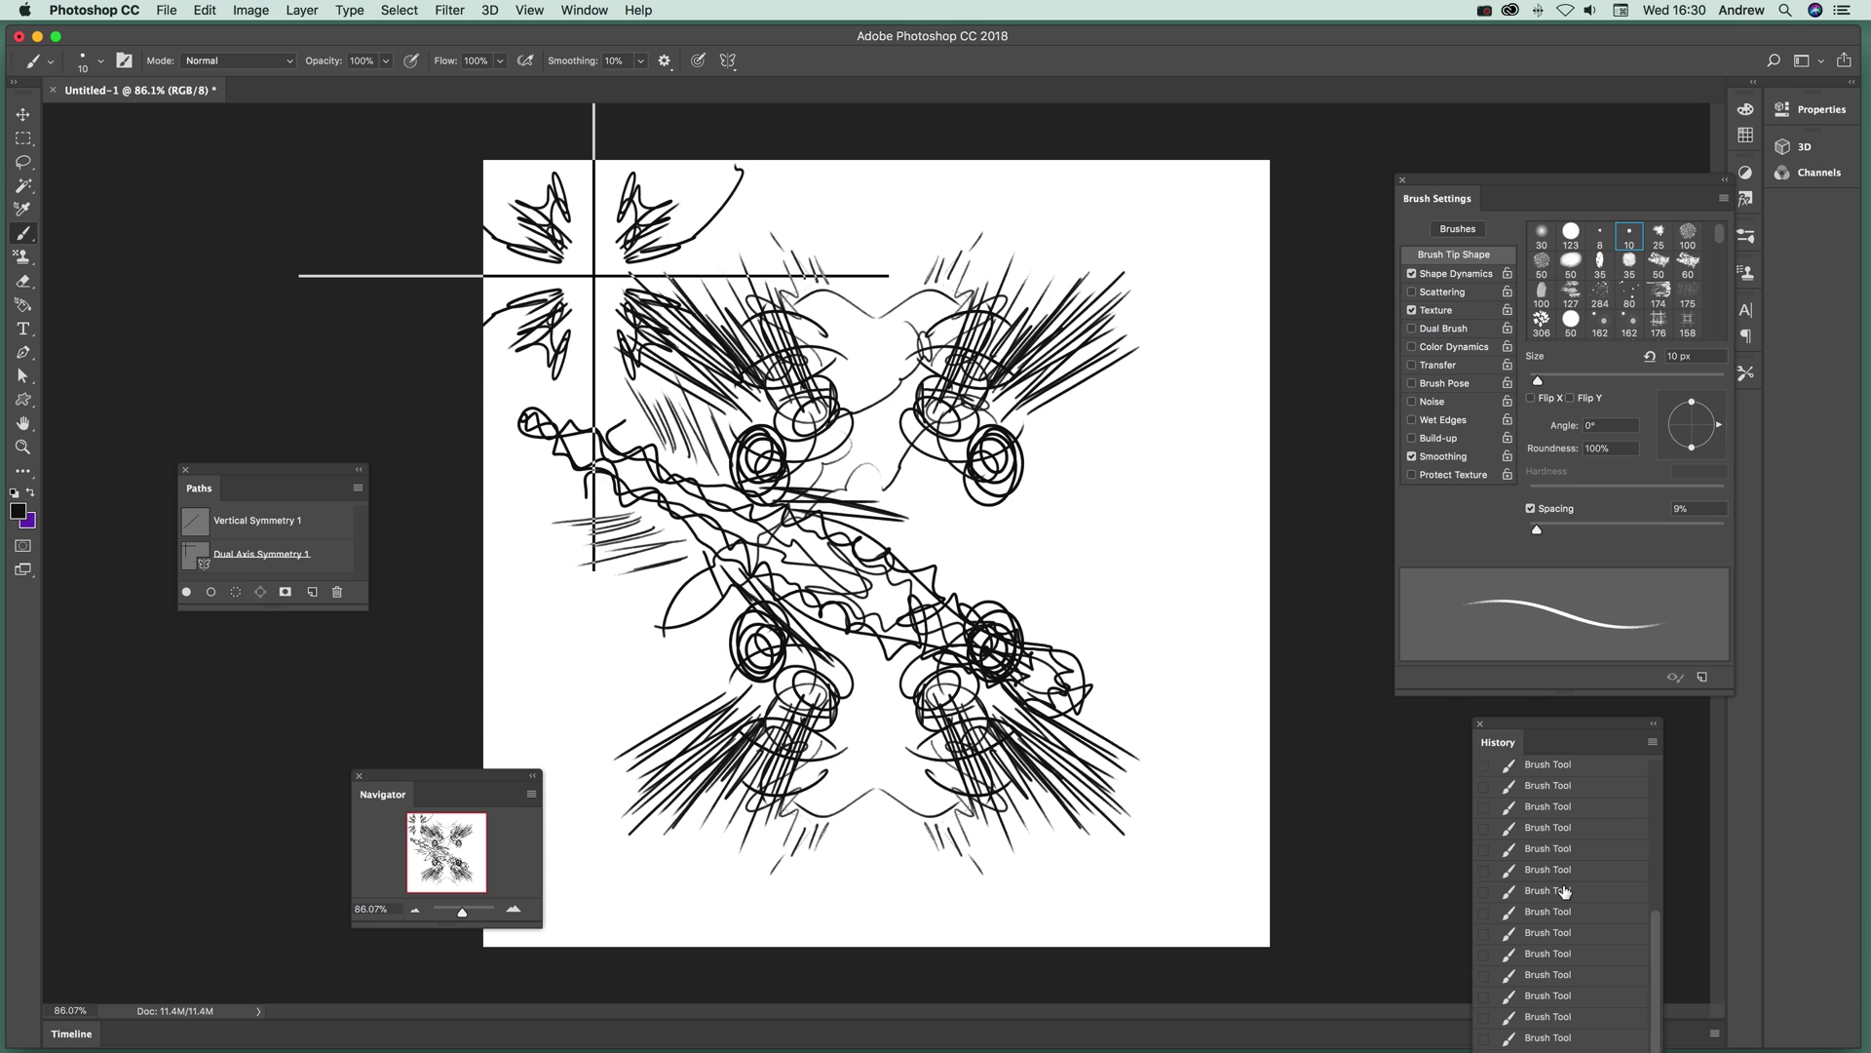
pyautogui.click(1559, 776)
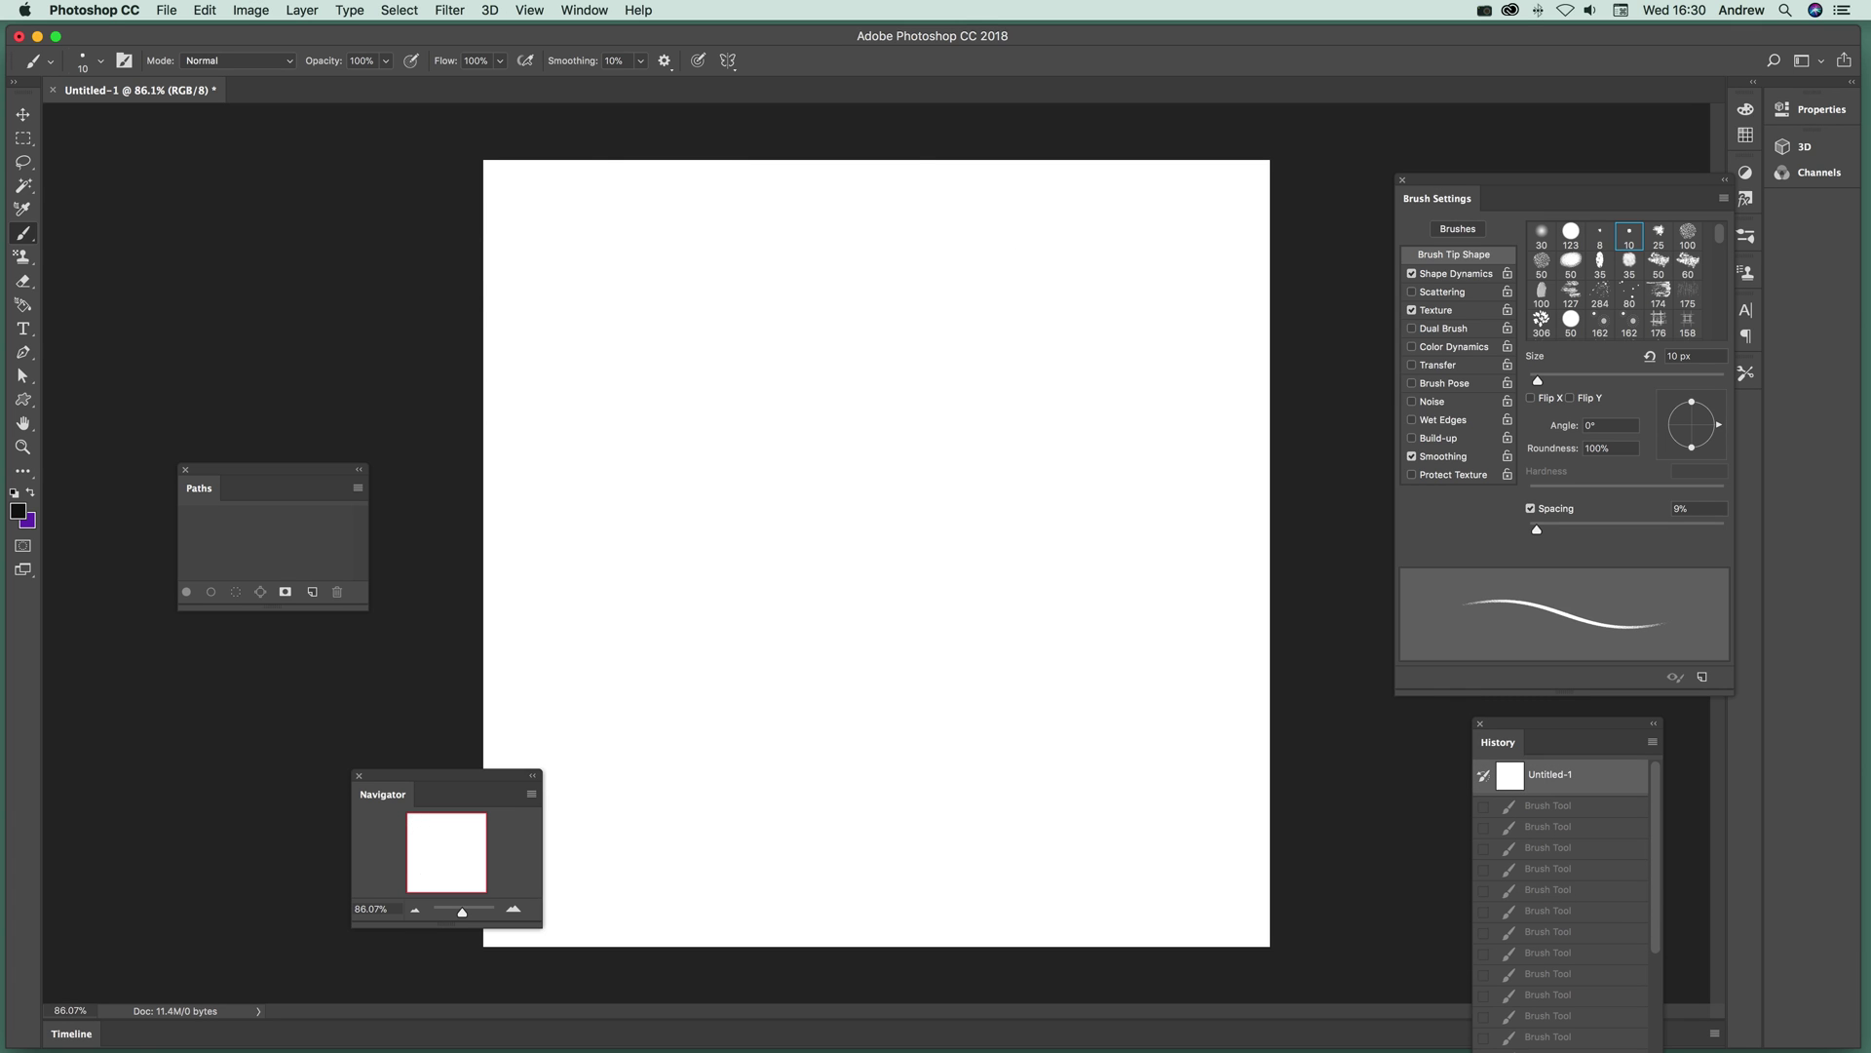
# Add a new diagonal paint symmetry, rotate it about 79 degrees clockwise, and commit it.
pyautogui.click(728, 62)
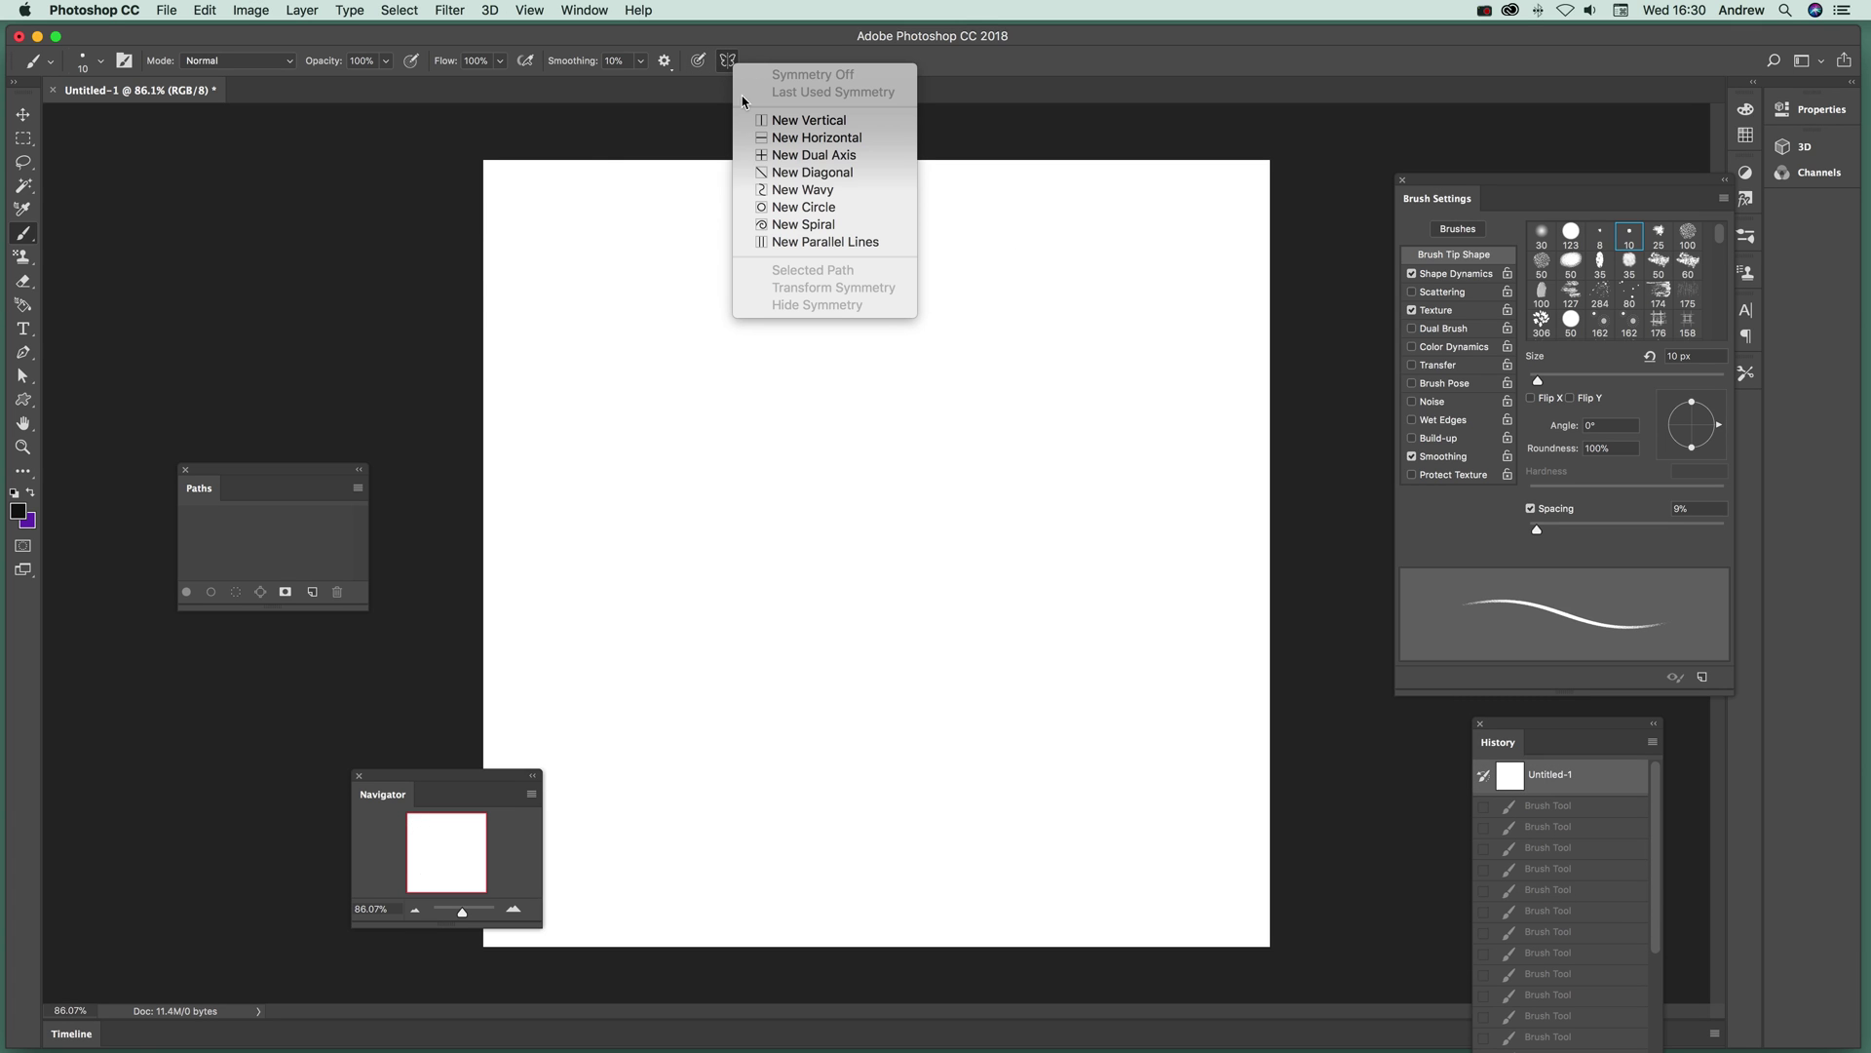
pyautogui.click(820, 183)
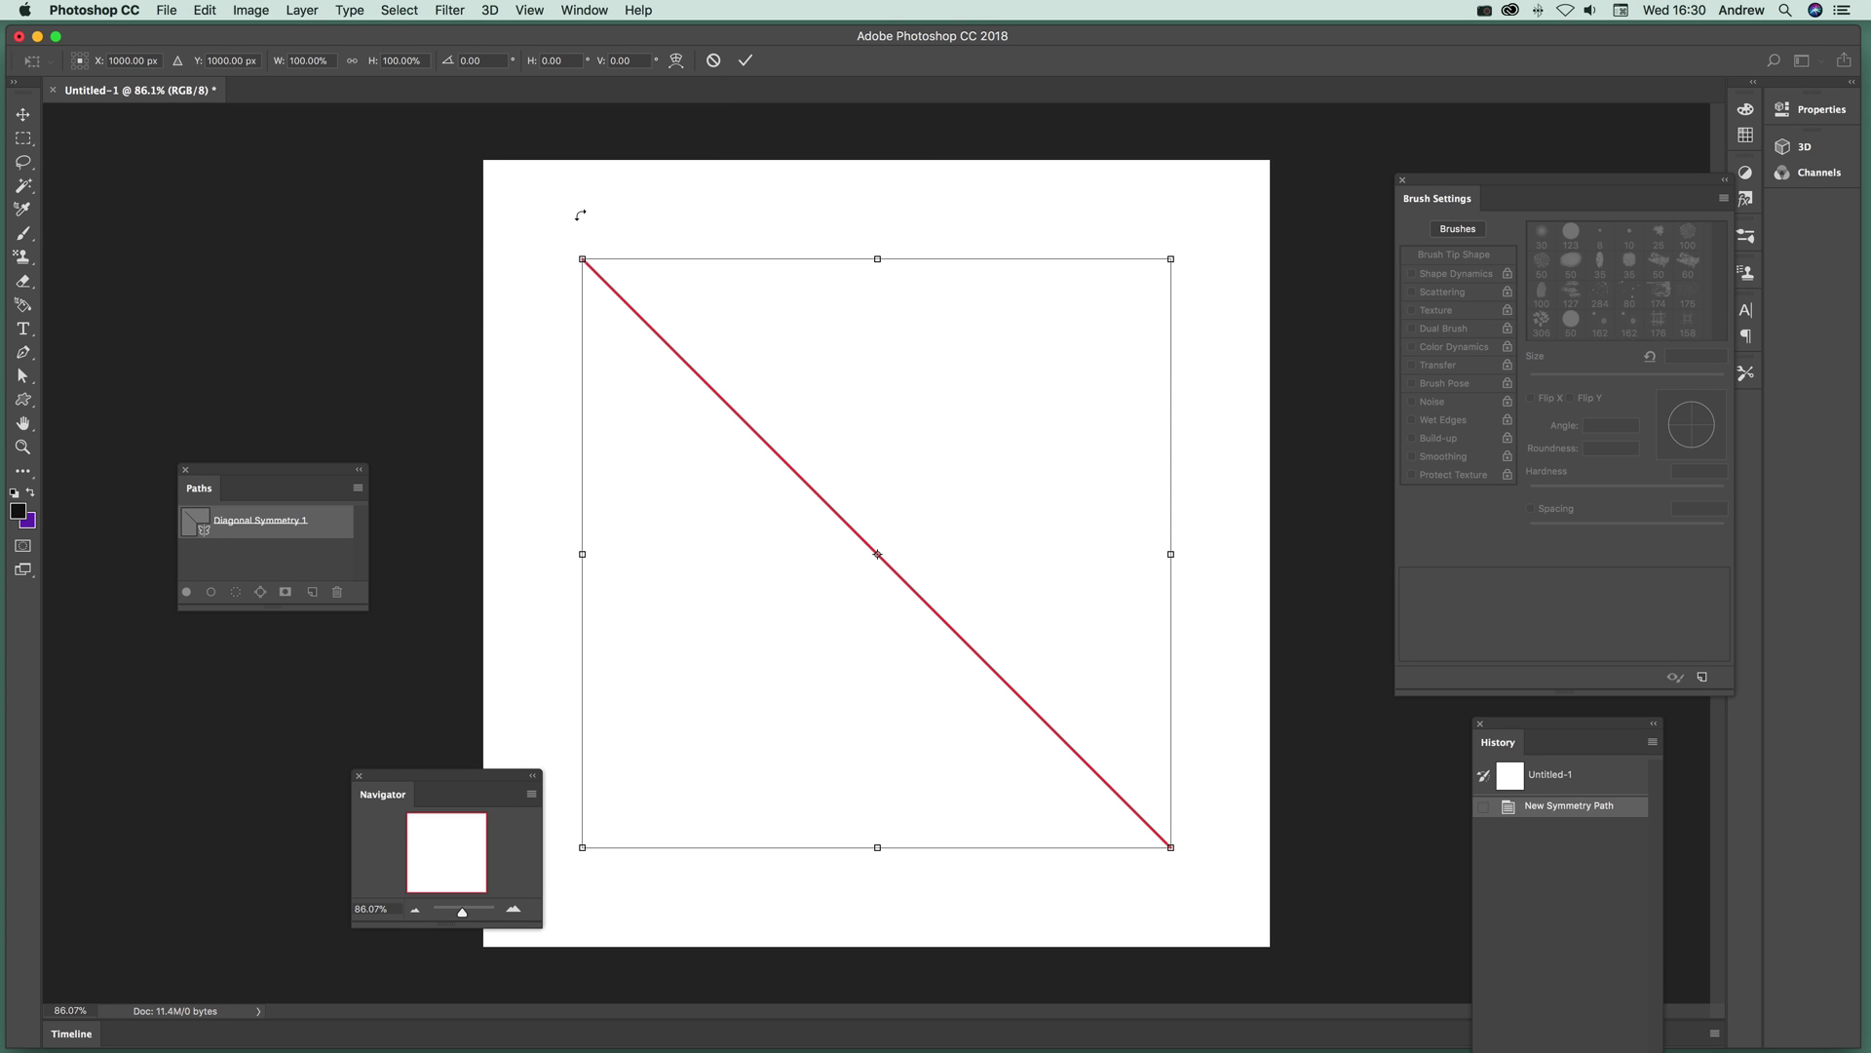
pyautogui.moveTo(644, 194)
pyautogui.mouseDown()
pyautogui.moveTo(564, 243)
pyautogui.moveTo(447, 452)
pyautogui.moveTo(848, 209)
pyautogui.moveTo(1068, 272)
pyautogui.mouseUp()
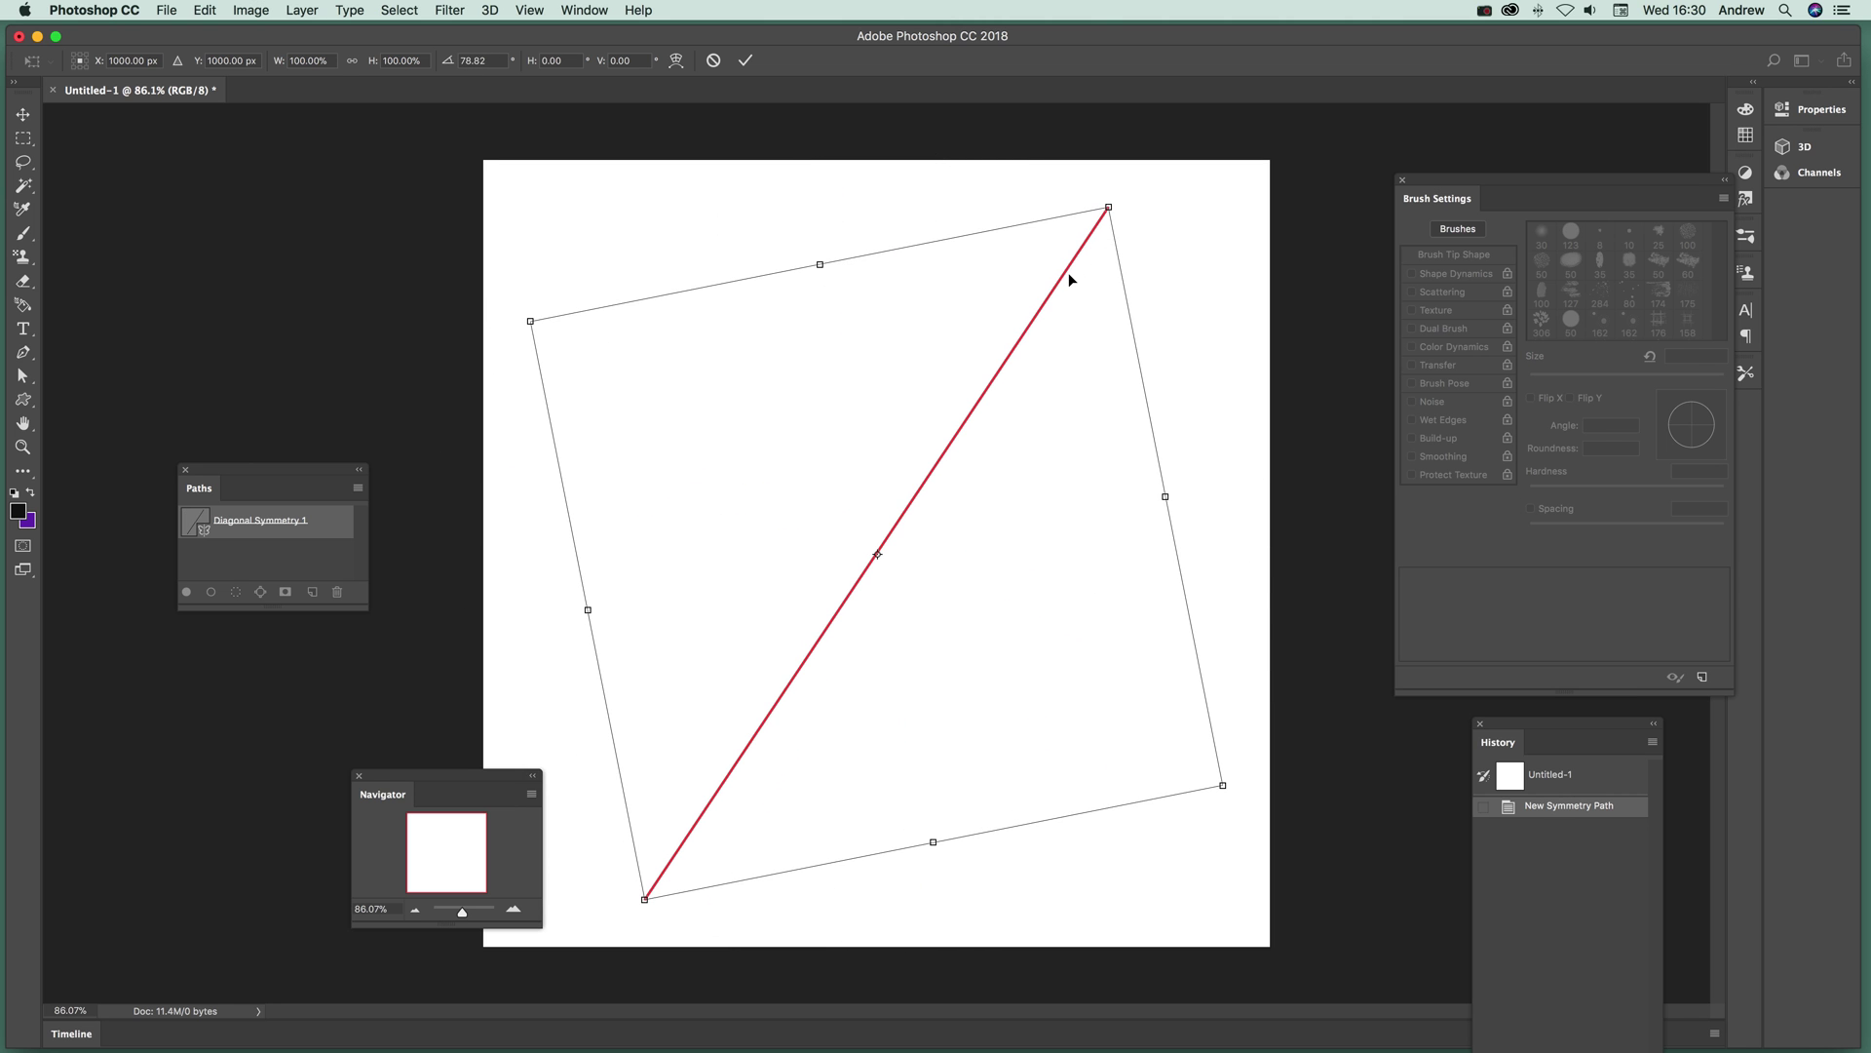
pyautogui.press('Return')
# Revert to the blank snapshot and add a wavy paint symmetry scaled to about 341% width and 107% height.
pyautogui.click(1579, 779)
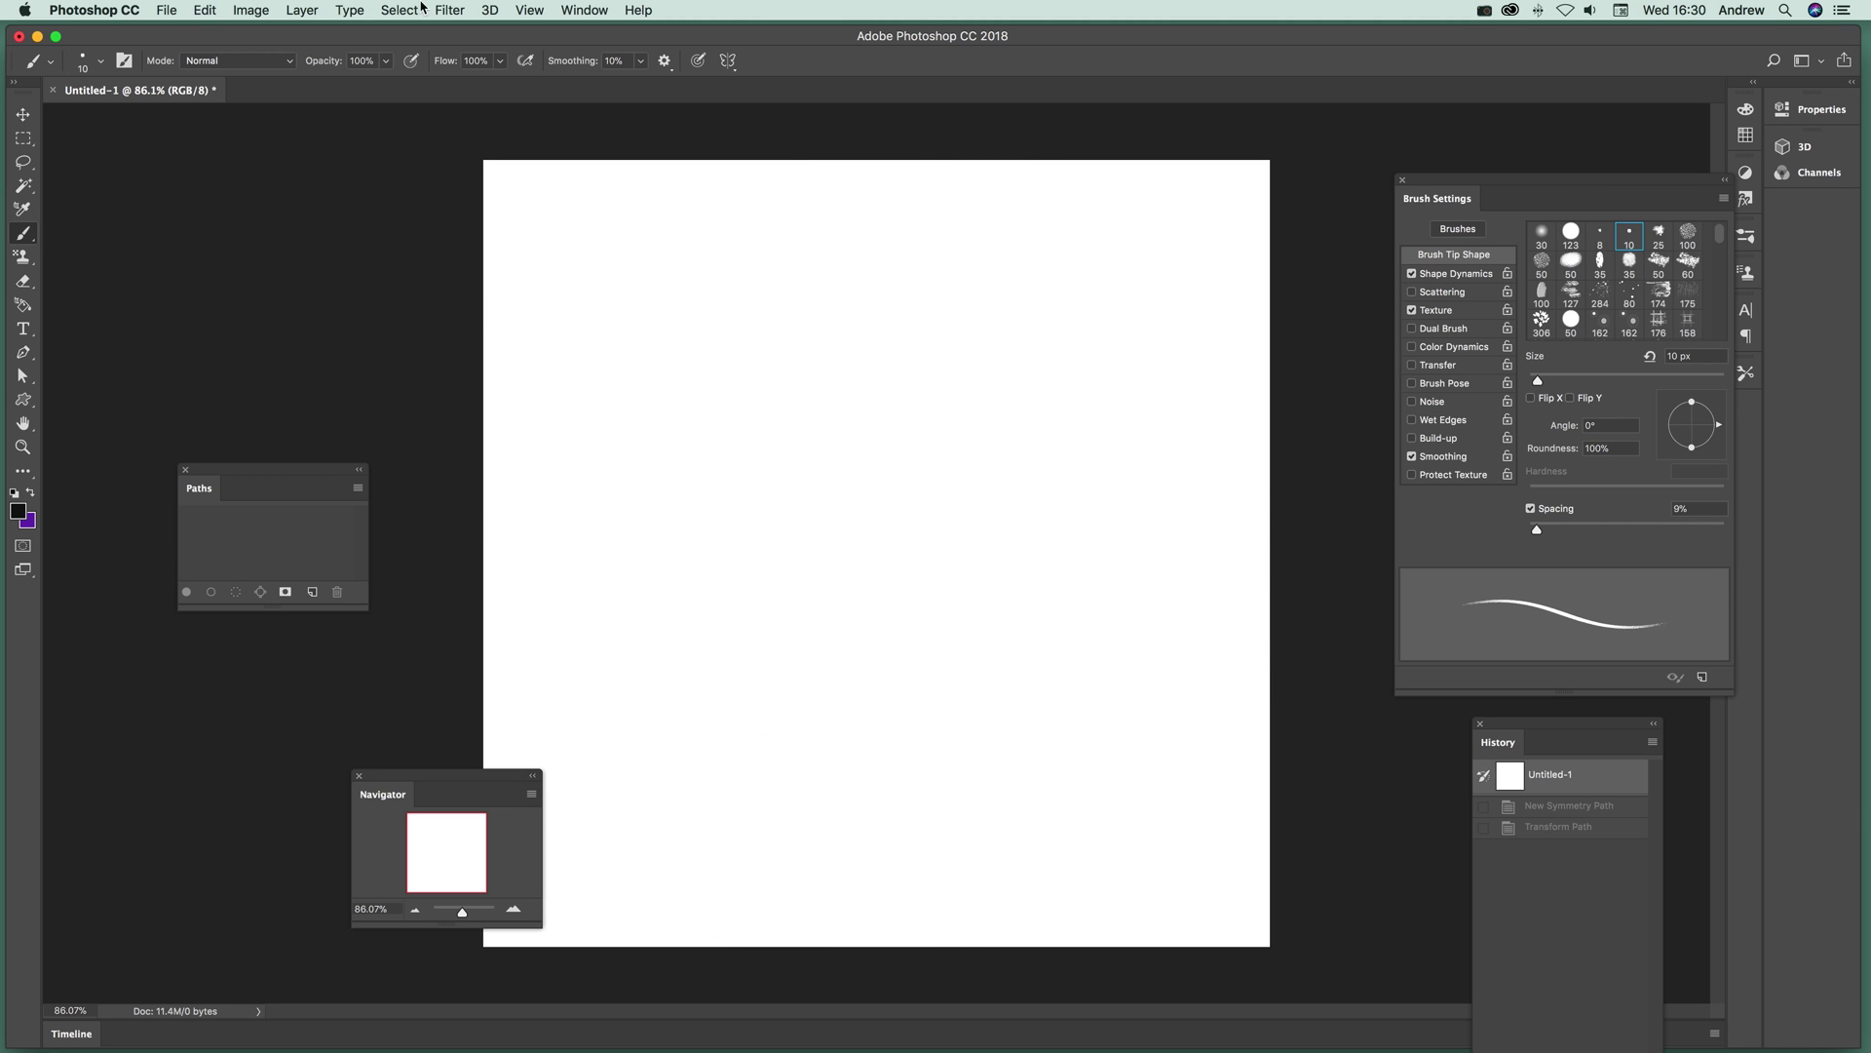
pyautogui.click(728, 61)
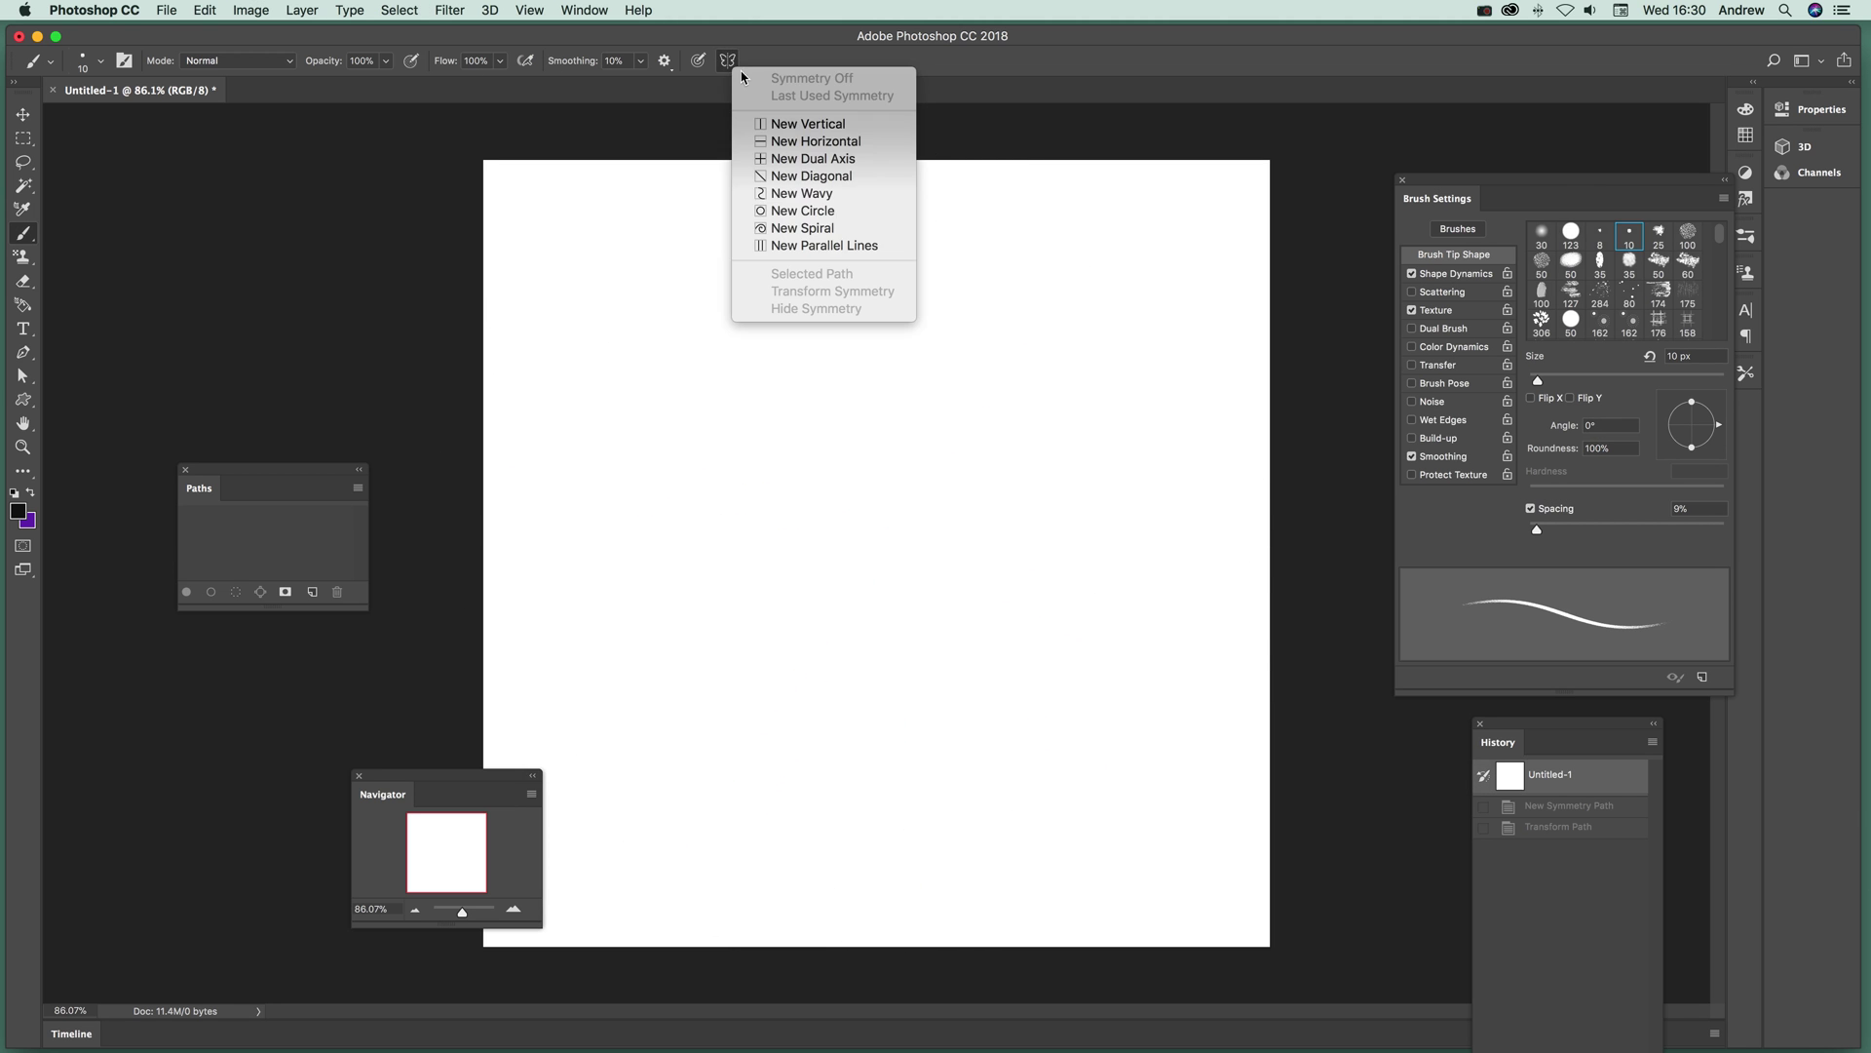
pyautogui.click(821, 199)
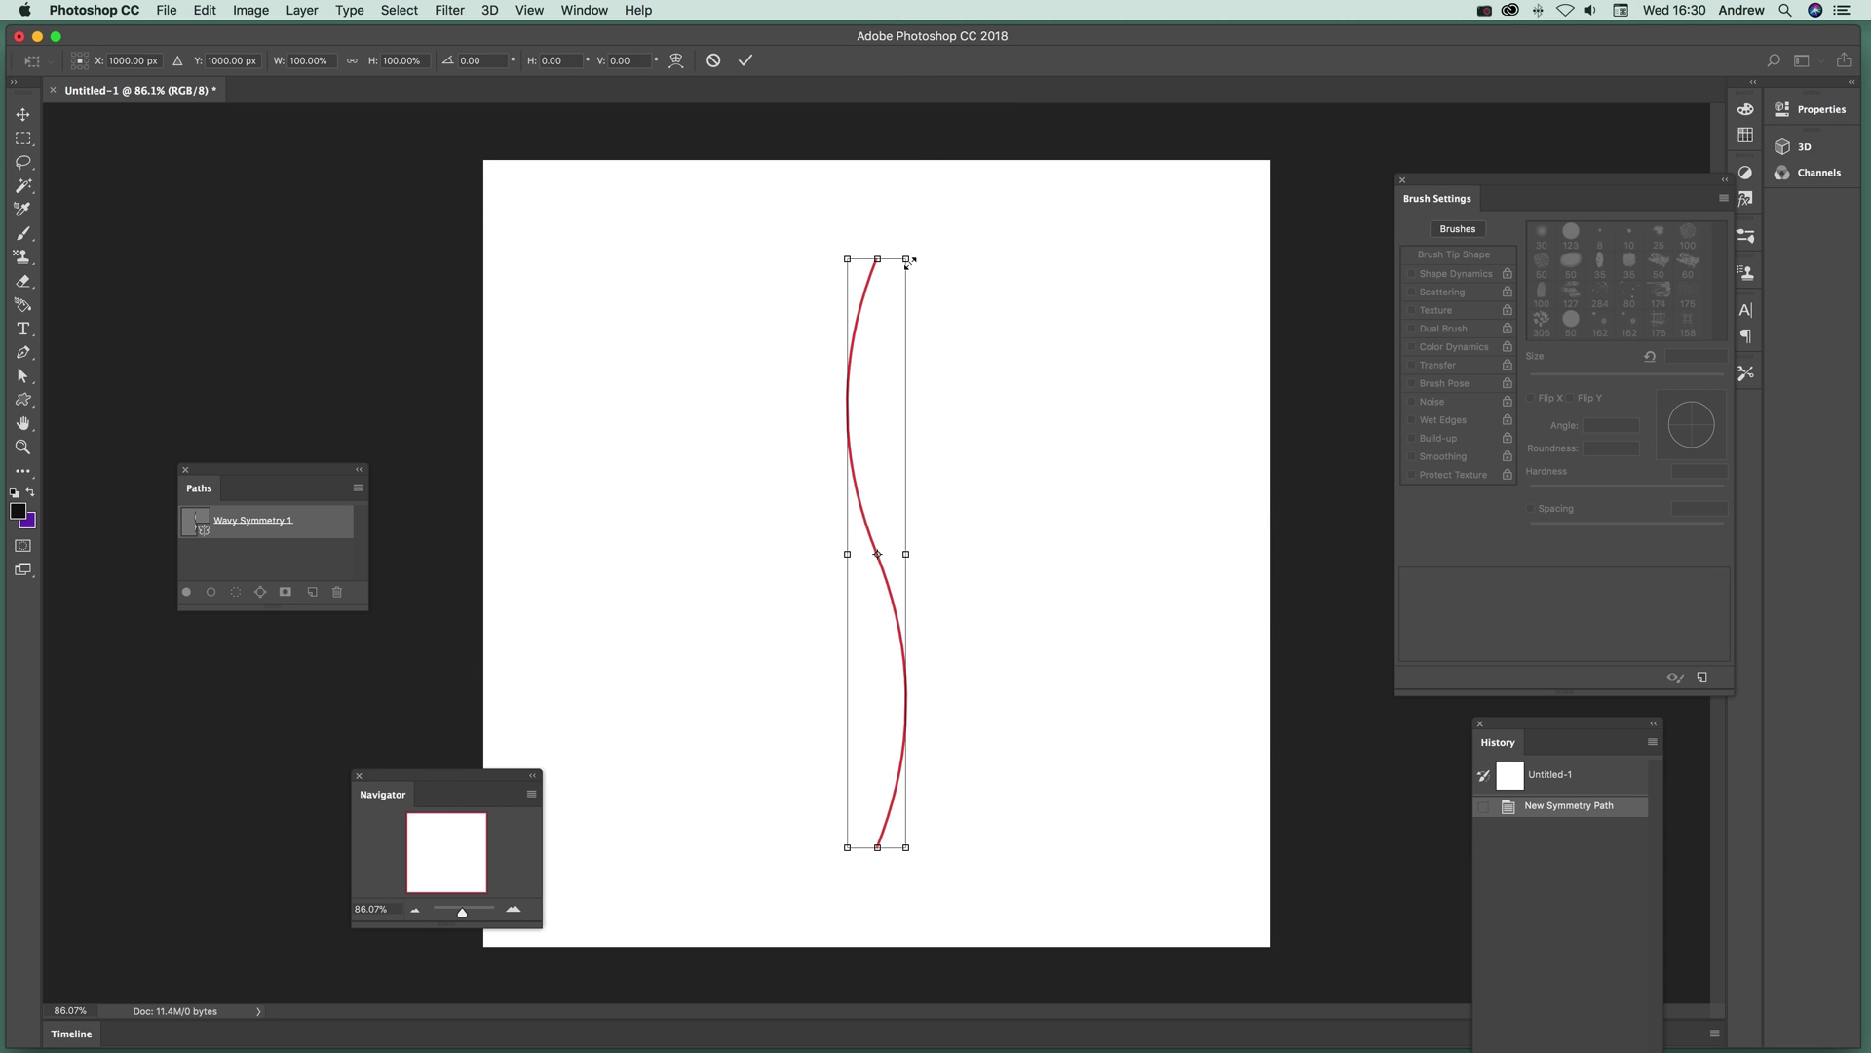
pyautogui.moveTo(908, 262); pyautogui.dragTo(1047, 217)
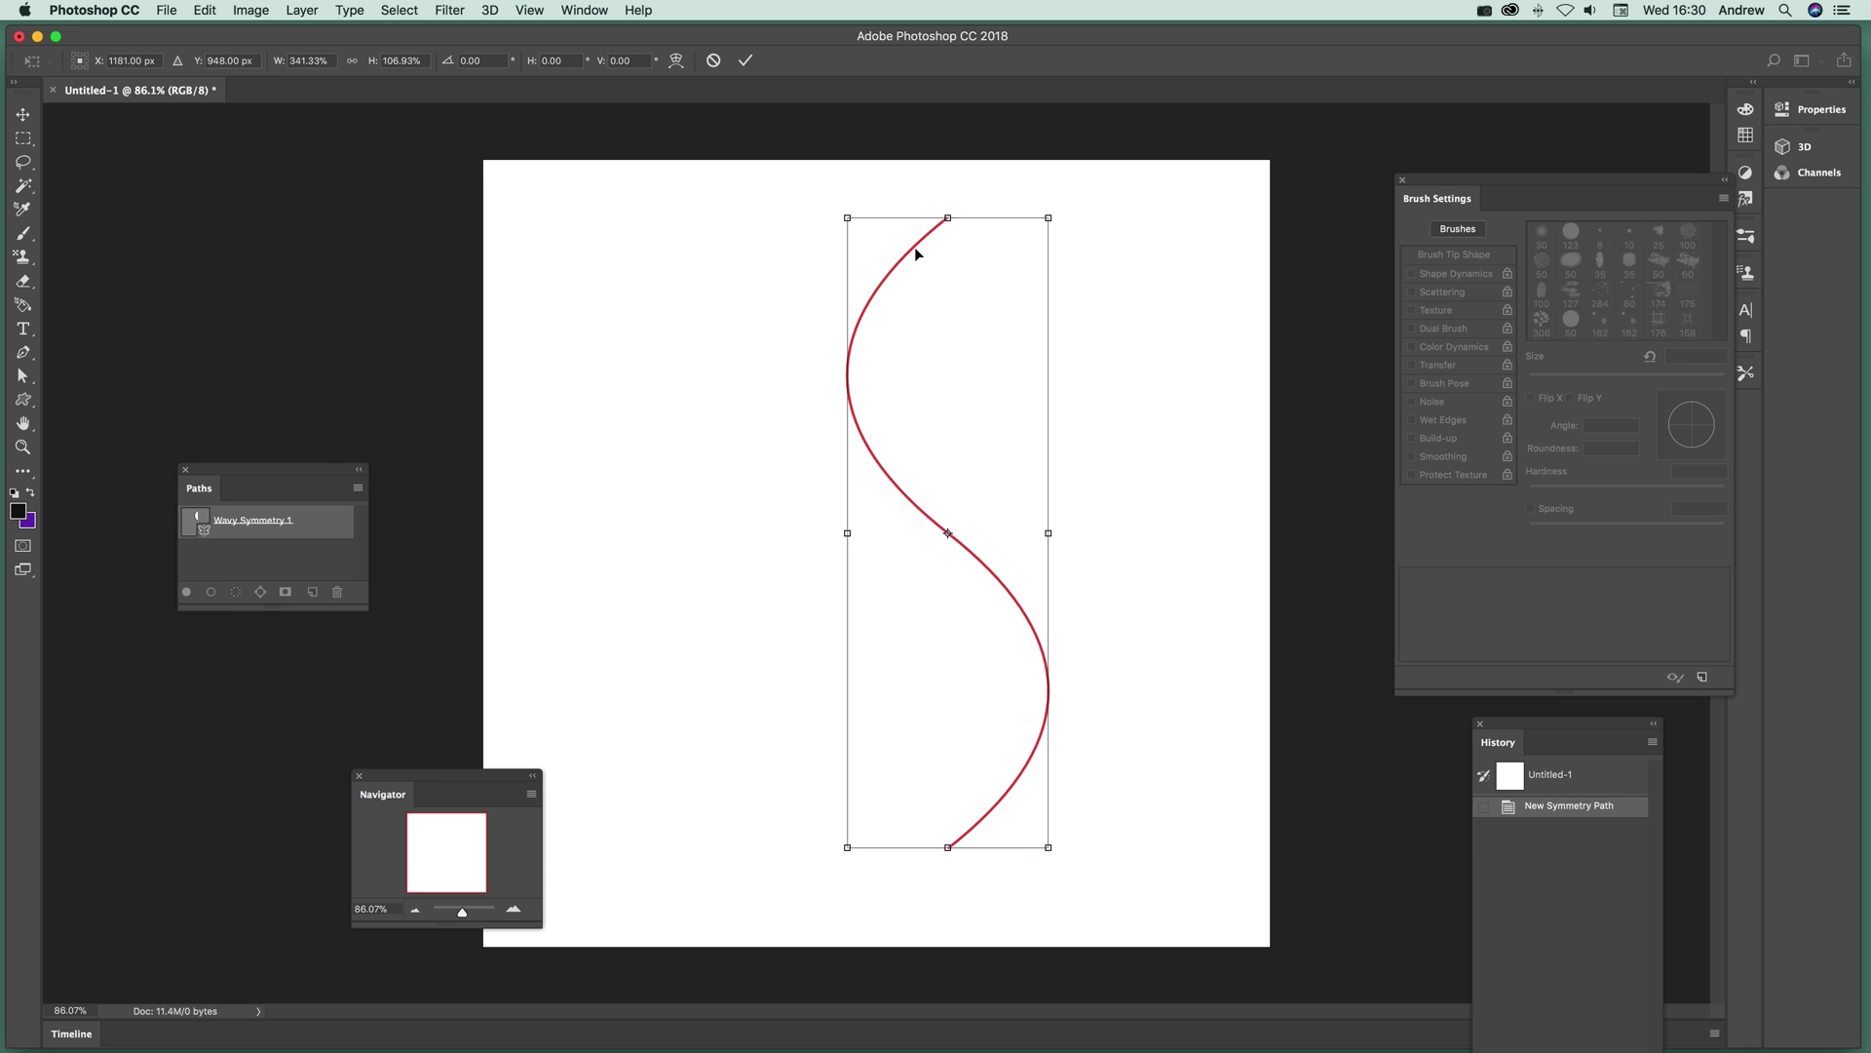
pyautogui.press('Return')
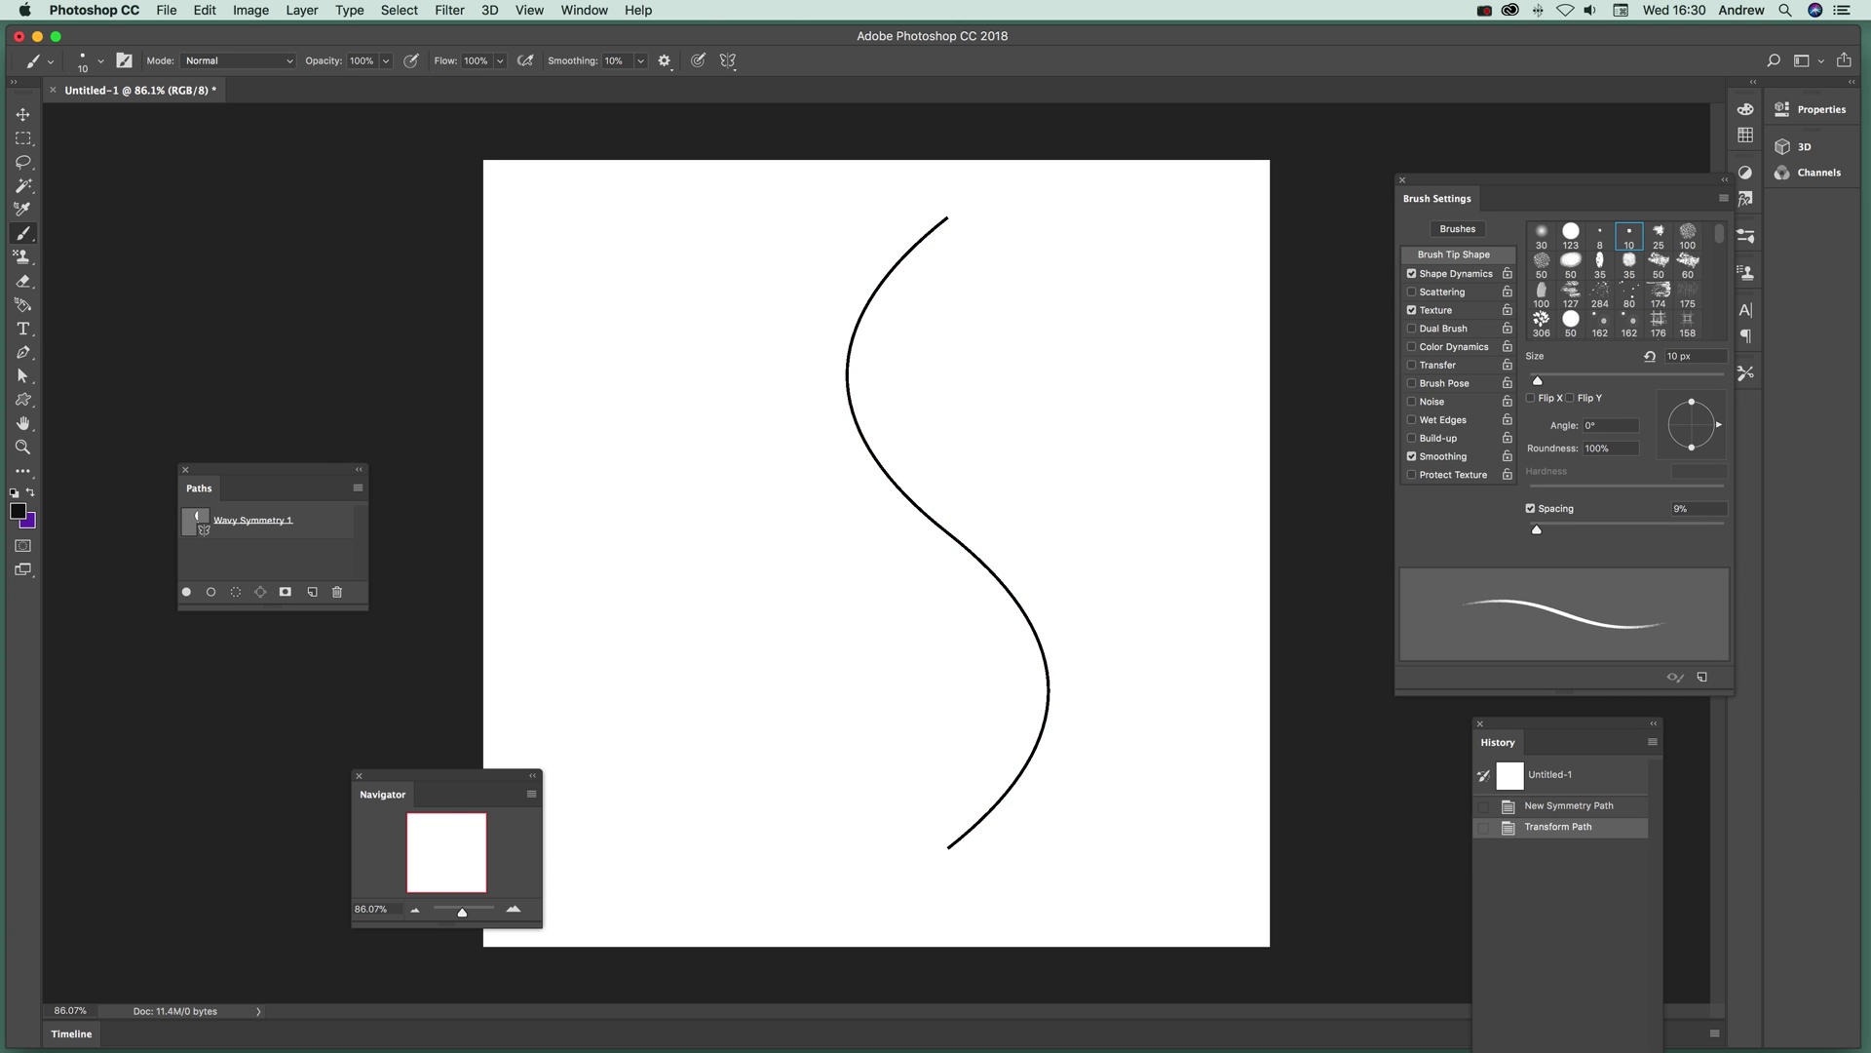
# Paint curved strokes around the upper end of the wavy axis and a row of short strokes extending to its right.
pyautogui.moveTo(924, 216)
pyautogui.mouseDown()
pyautogui.moveTo(862, 275)
pyautogui.moveTo(825, 436)
pyautogui.mouseUp()
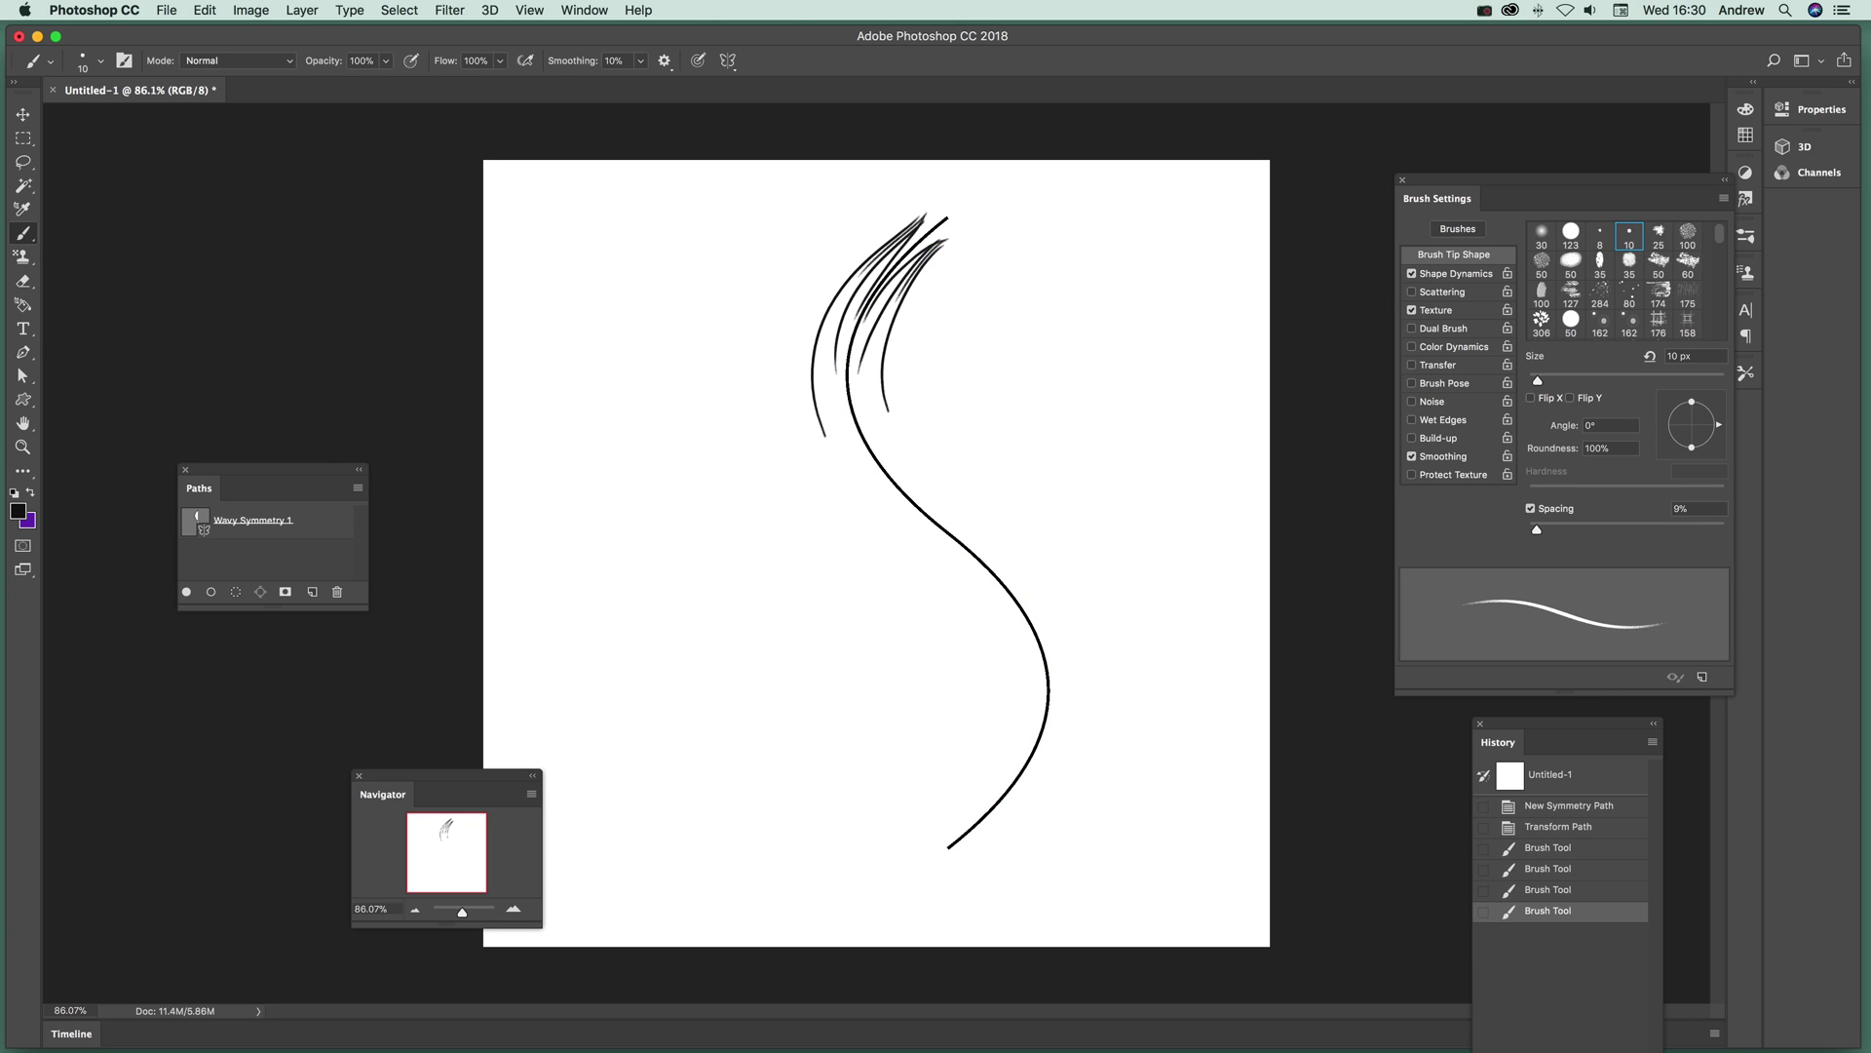
pyautogui.moveTo(921, 202)
pyautogui.mouseDown()
pyautogui.moveTo(833, 256)
pyautogui.moveTo(799, 246)
pyautogui.mouseUp()
pyautogui.moveTo(902, 162); pyautogui.dragTo(787, 230)
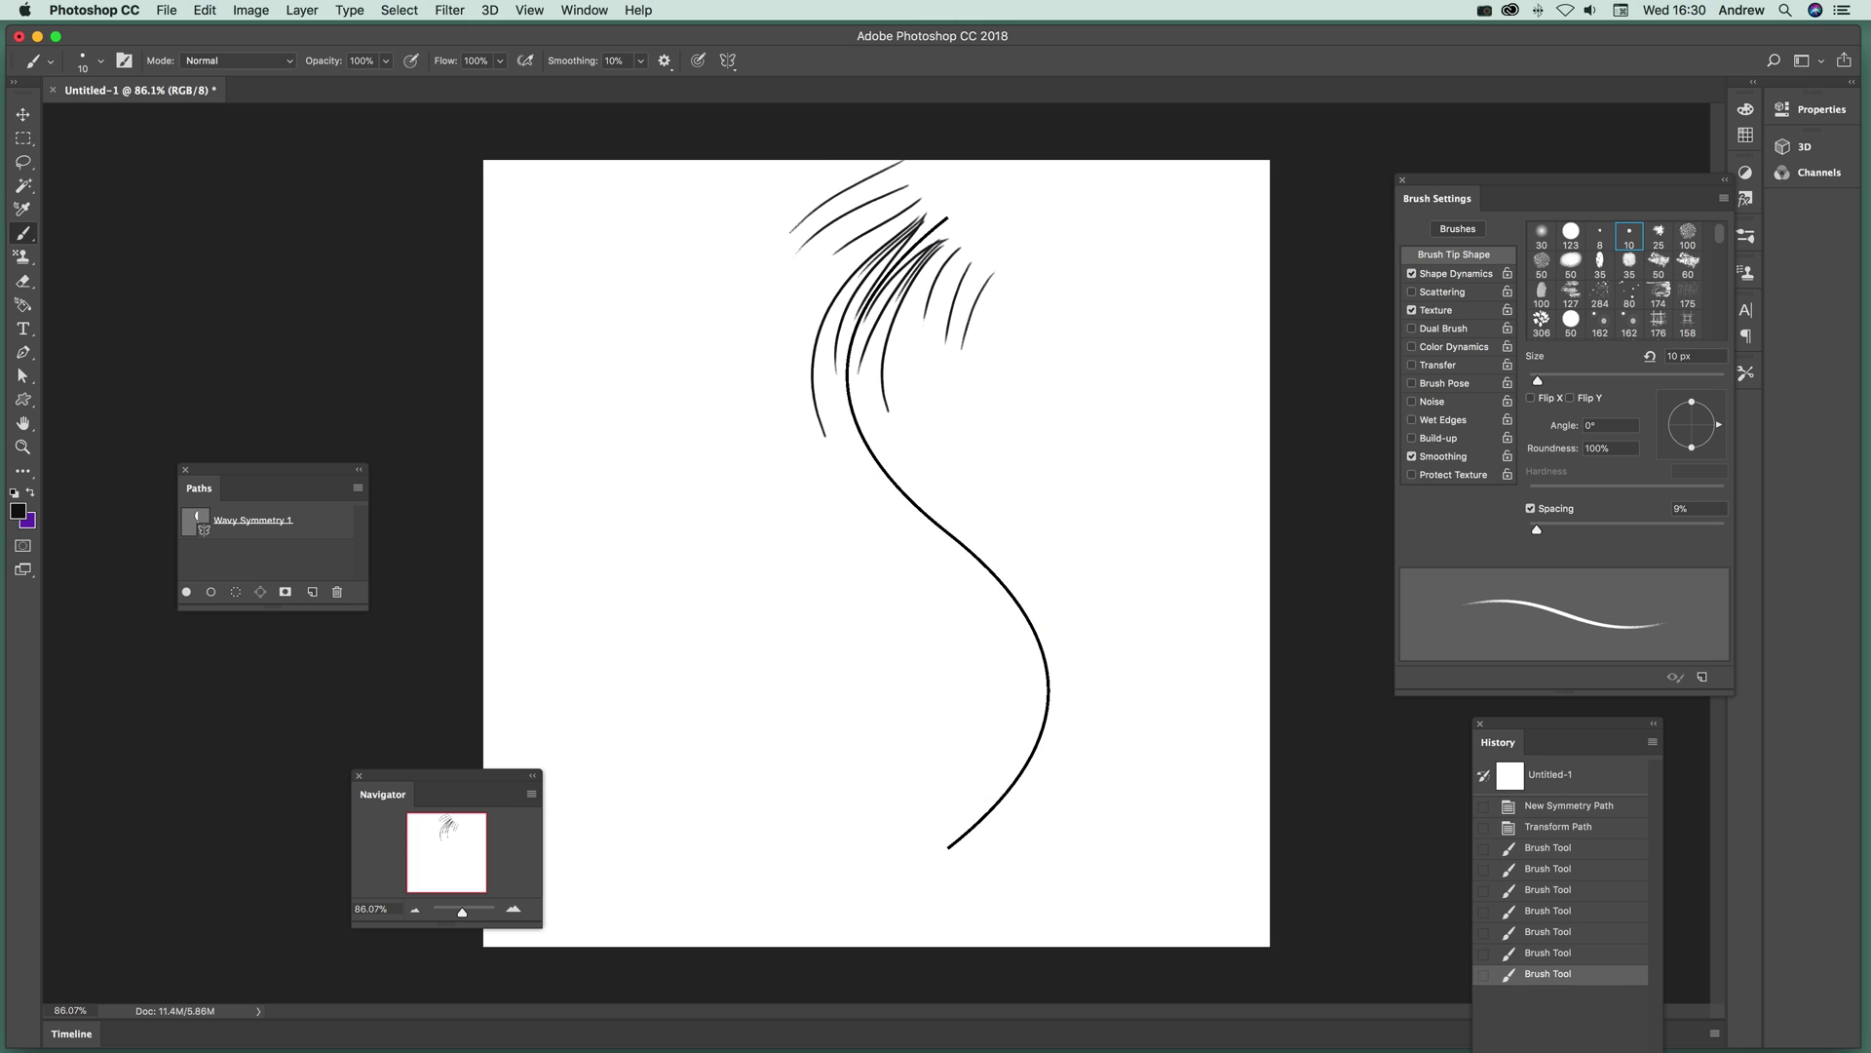
pyautogui.moveTo(840, 161); pyautogui.dragTo(775, 214)
pyautogui.moveTo(1022, 308); pyautogui.dragTo(1007, 359)
pyautogui.moveTo(1039, 326); pyautogui.dragTo(1025, 380)
pyautogui.moveTo(1053, 356)
pyautogui.mouseDown()
pyautogui.moveTo(1042, 393)
pyautogui.moveTo(1057, 385)
pyautogui.mouseUp()
pyautogui.moveTo(1078, 379); pyautogui.dragTo(1074, 394)
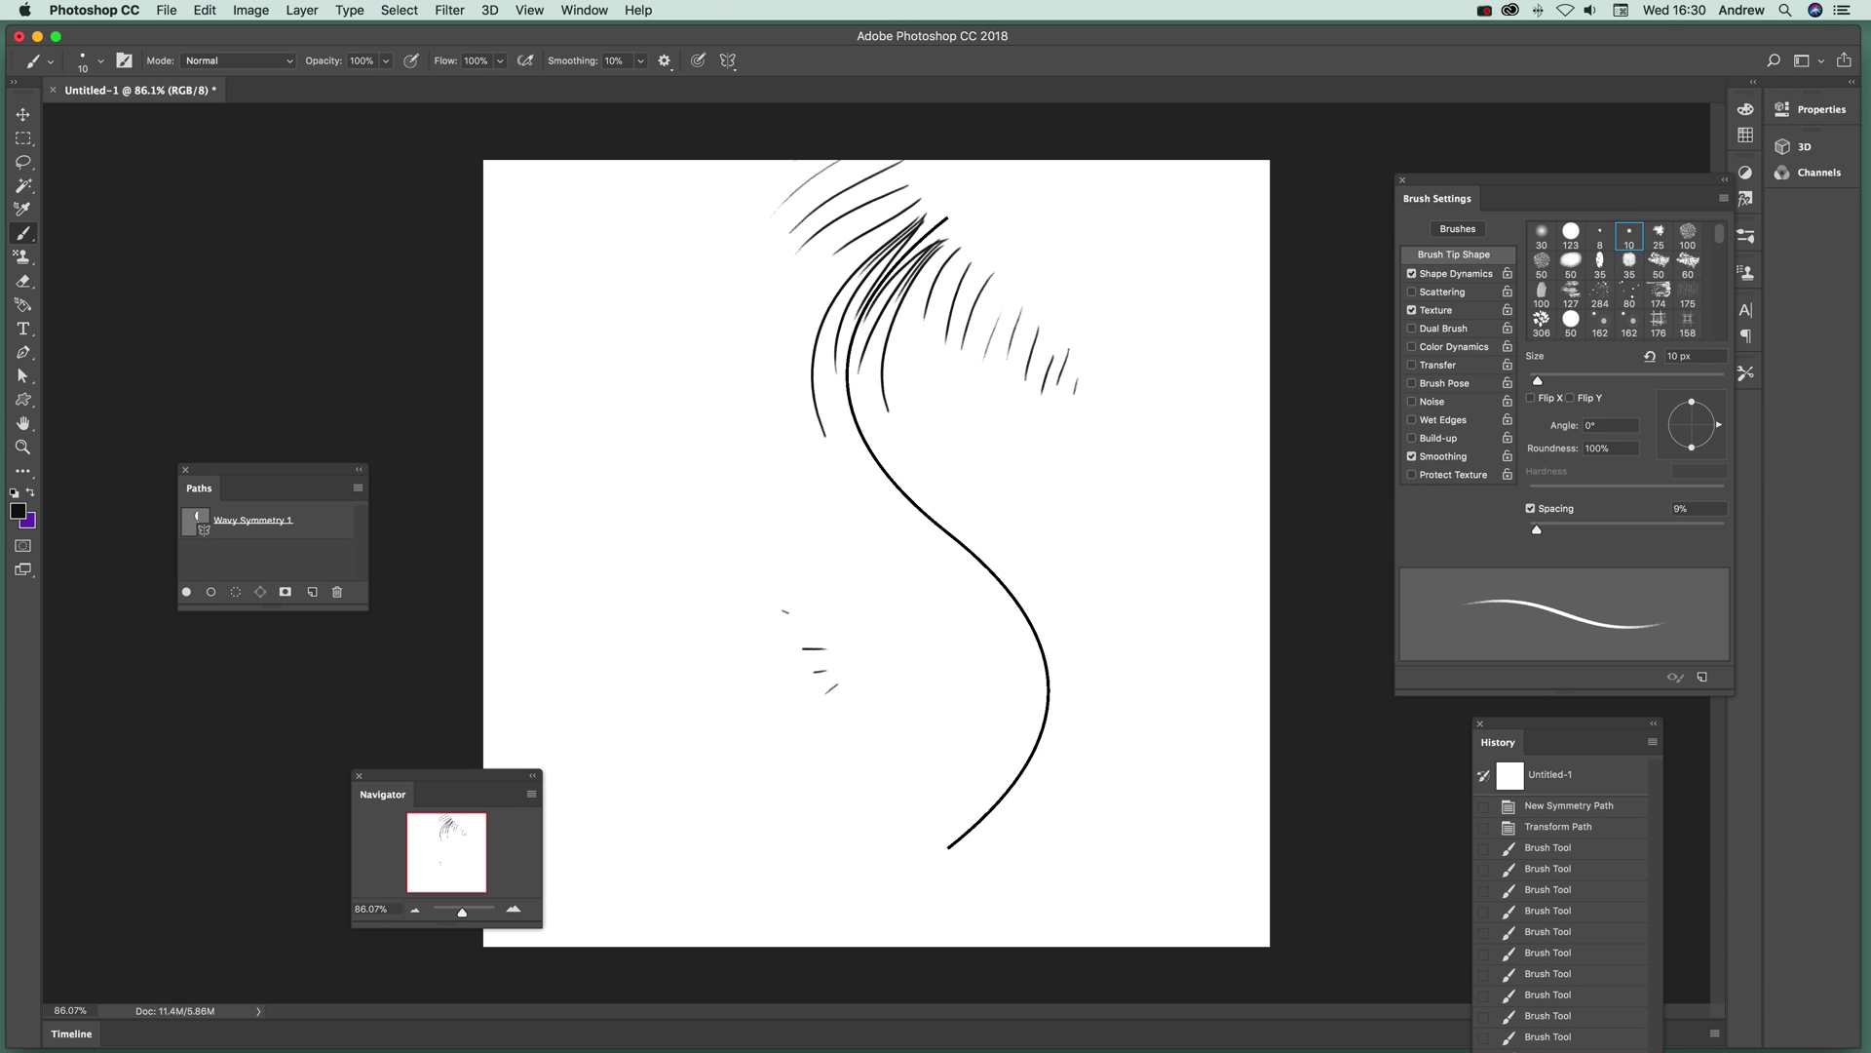
# Paint long curved strokes following the wavy axis down its outer left side and around its lower bend.
pyautogui.moveTo(819, 245); pyautogui.dragTo(838, 480)
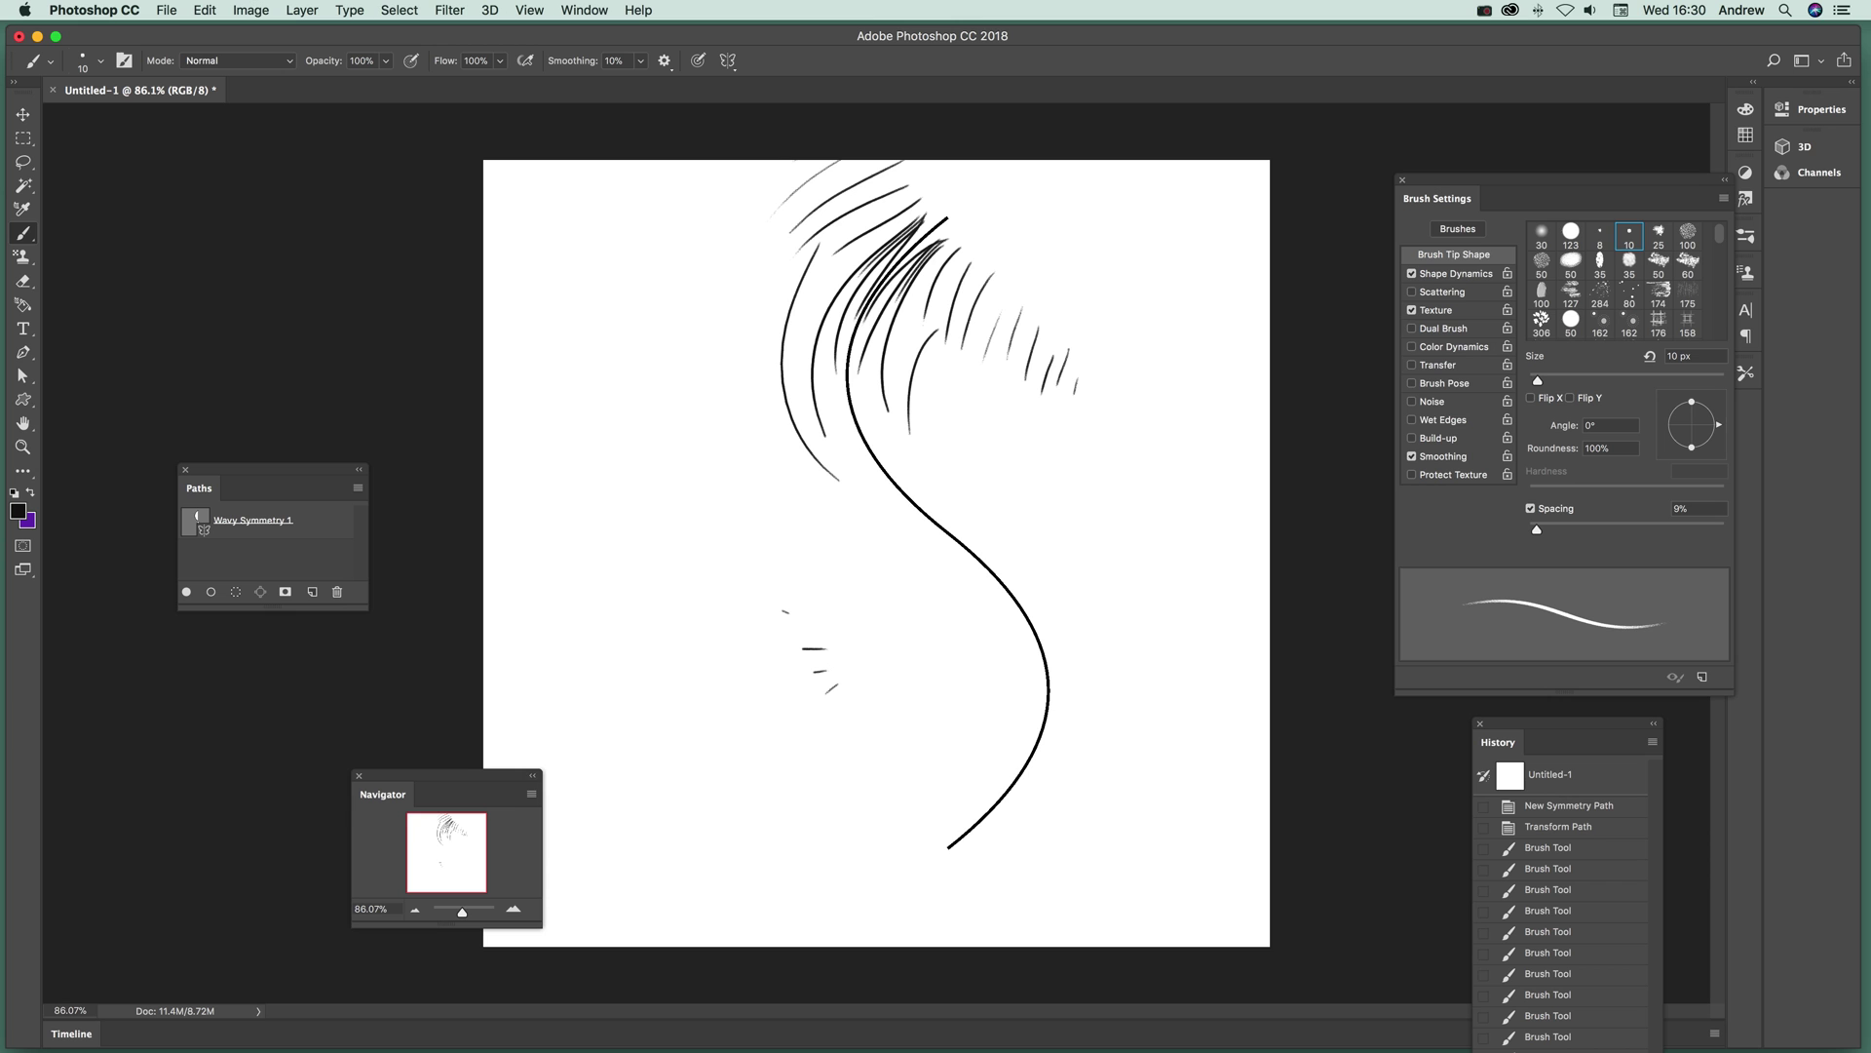
pyautogui.moveTo(799, 291); pyautogui.dragTo(905, 516)
pyautogui.moveTo(818, 429); pyautogui.dragTo(966, 555)
pyautogui.moveTo(928, 465)
pyautogui.mouseDown()
pyautogui.moveTo(956, 558)
pyautogui.moveTo(1037, 674)
pyautogui.mouseUp()
pyautogui.moveTo(1043, 601); pyautogui.dragTo(1000, 760)
pyautogui.moveTo(1070, 645)
pyautogui.mouseDown()
pyautogui.moveTo(979, 823)
pyautogui.moveTo(1028, 801)
pyautogui.mouseUp()
pyautogui.moveTo(1068, 754); pyautogui.dragTo(1024, 821)
pyautogui.moveTo(1085, 721); pyautogui.dragTo(1003, 849)
# Paint strokes from the lower bend of the wavy axis back up along both sides of its upper curve.
pyautogui.moveTo(1090, 683); pyautogui.dragTo(1011, 521)
pyautogui.moveTo(1049, 601); pyautogui.dragTo(952, 465)
pyautogui.moveTo(1009, 551); pyautogui.dragTo(939, 438)
pyautogui.moveTo(970, 524); pyautogui.dragTo(923, 402)
pyautogui.moveTo(931, 449); pyautogui.dragTo(938, 347)
pyautogui.moveTo(951, 460)
pyautogui.mouseDown()
pyautogui.moveTo(986, 303)
pyautogui.moveTo(954, 330)
pyautogui.mouseUp()
pyautogui.moveTo(865, 517); pyautogui.dragTo(772, 266)
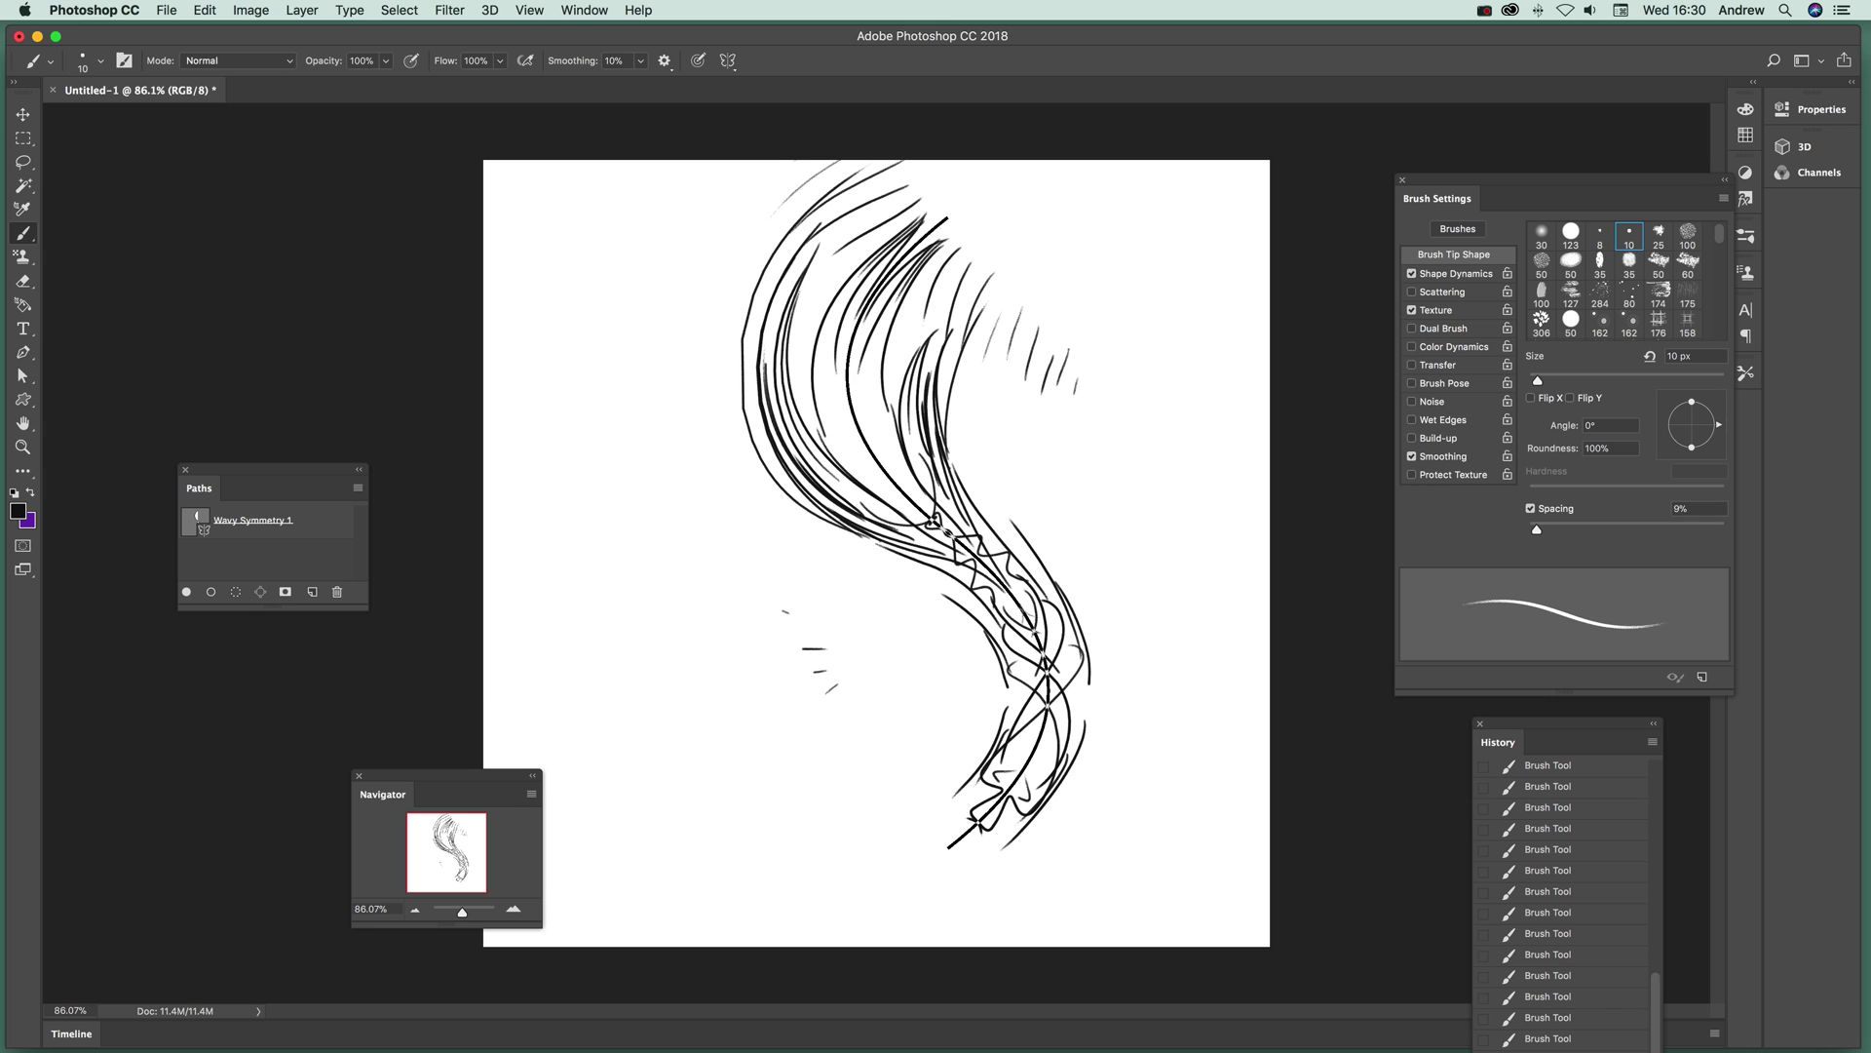
# Paint denser sweeping strokes fanning out from the middle of the wavy axis toward the upper left and straight up.
pyautogui.moveTo(944, 544); pyautogui.dragTo(840, 511)
pyautogui.moveTo(1004, 612); pyautogui.dragTo(730, 441)
pyautogui.moveTo(943, 575); pyautogui.dragTo(747, 446)
pyautogui.moveTo(1027, 567); pyautogui.dragTo(994, 330)
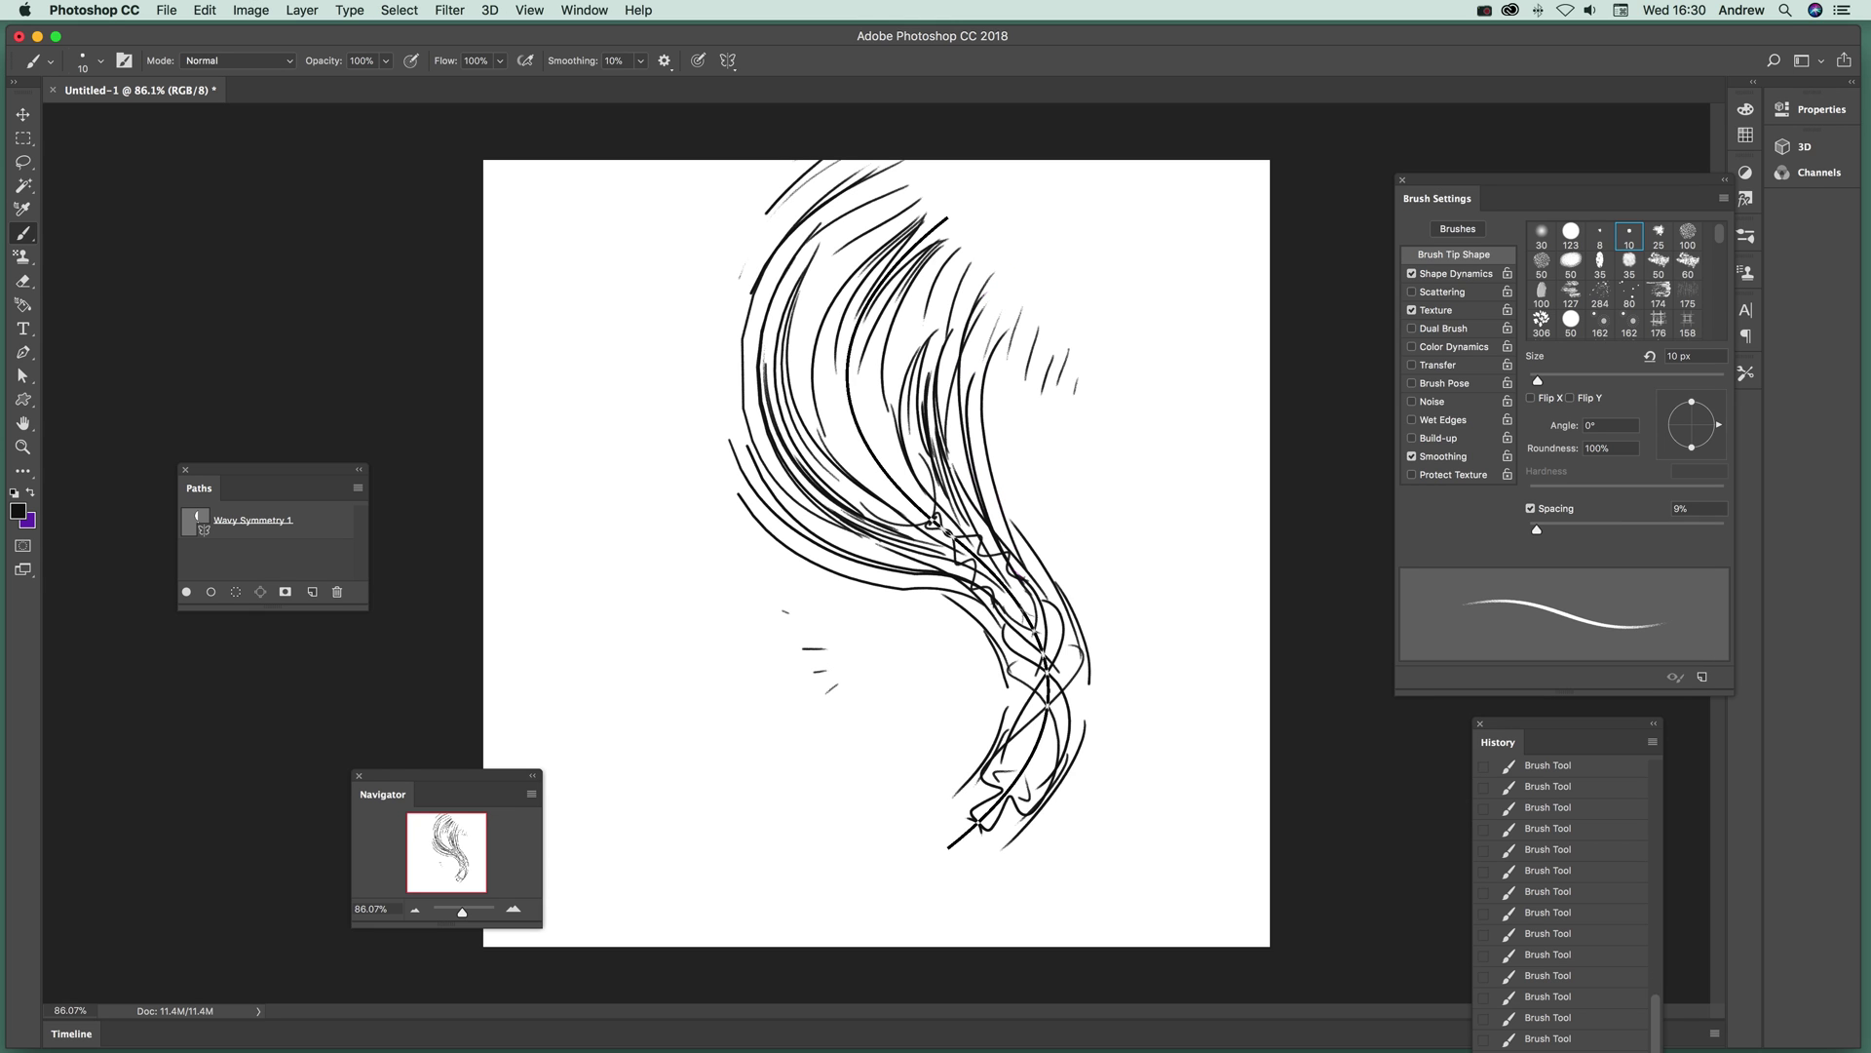
pyautogui.moveTo(999, 506)
pyautogui.mouseDown()
pyautogui.moveTo(999, 292)
pyautogui.moveTo(1013, 325)
pyautogui.mouseUp()
pyautogui.moveTo(1006, 555)
pyautogui.mouseDown()
pyautogui.moveTo(1020, 278)
pyautogui.moveTo(978, 331)
pyautogui.moveTo(1029, 353)
pyautogui.mouseUp()
pyautogui.moveTo(995, 511); pyautogui.dragTo(1018, 358)
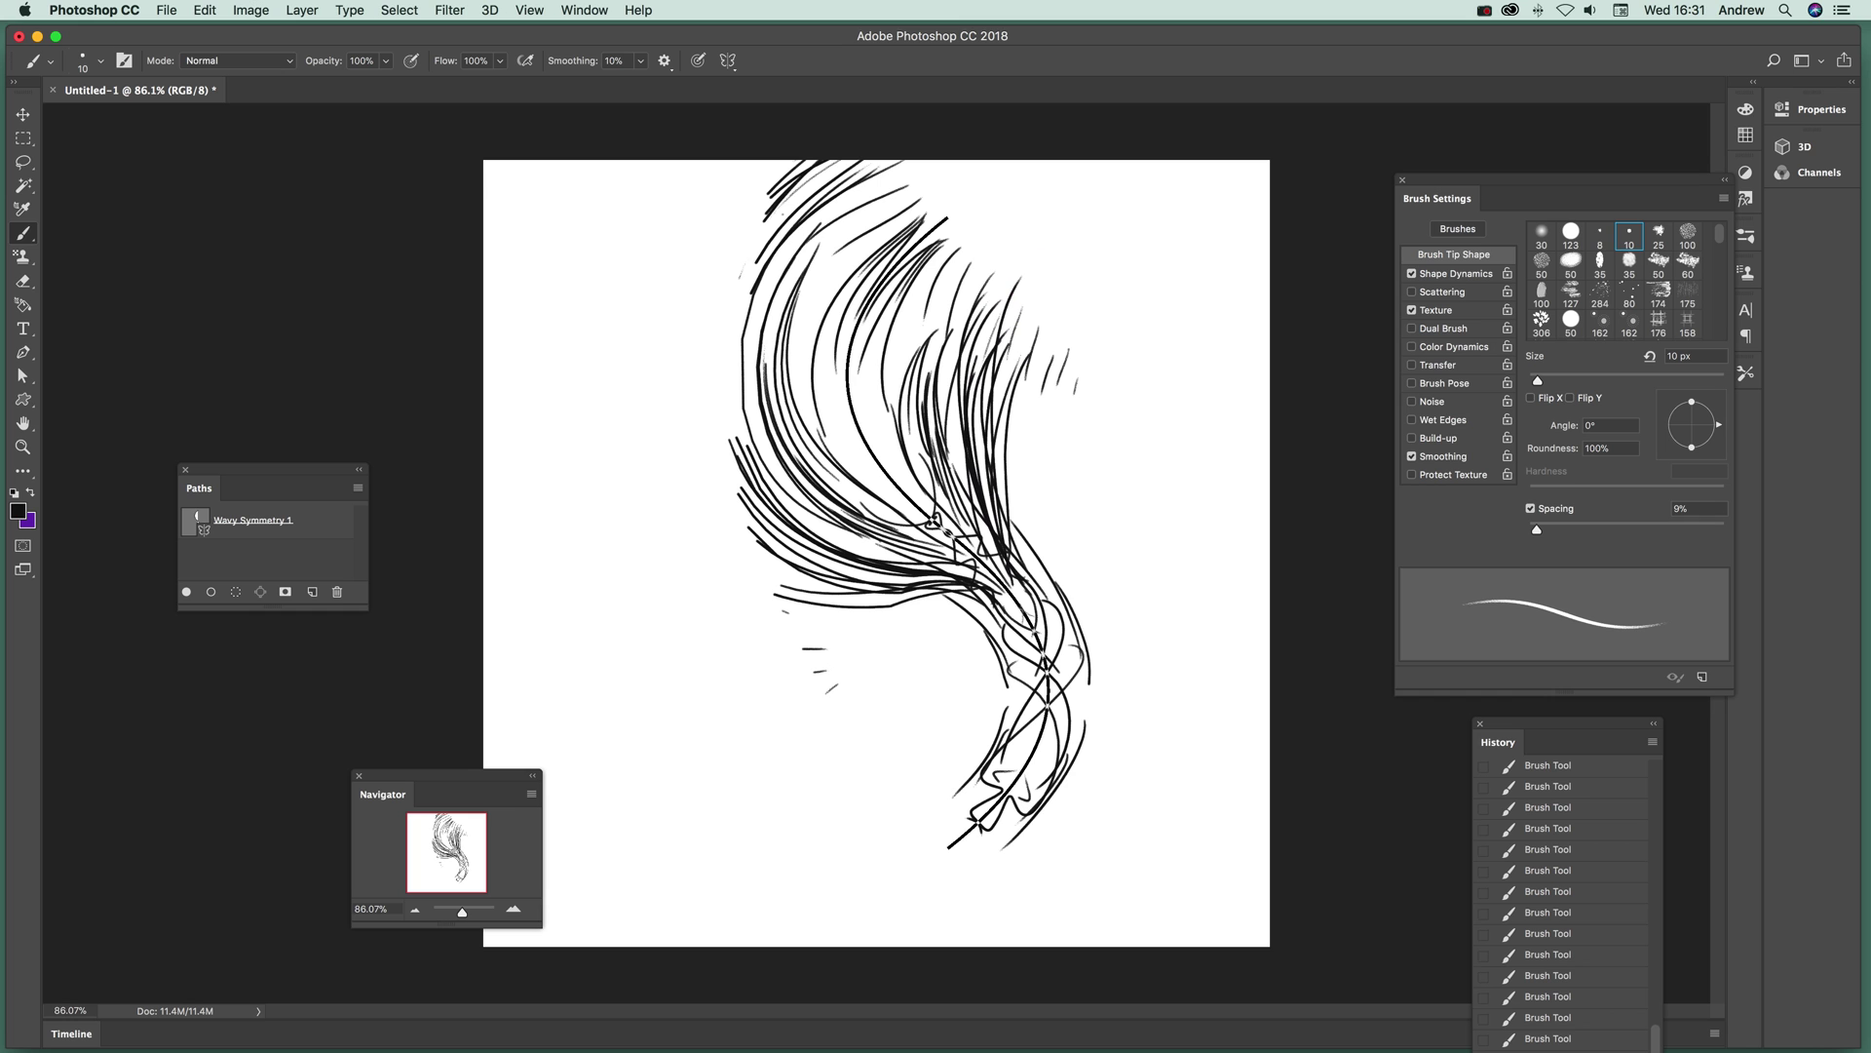
# Revert to the blank snapshot and add a parallel lines paint symmetry at its default size and position.
pyautogui.scroll(10, 1571, 846)
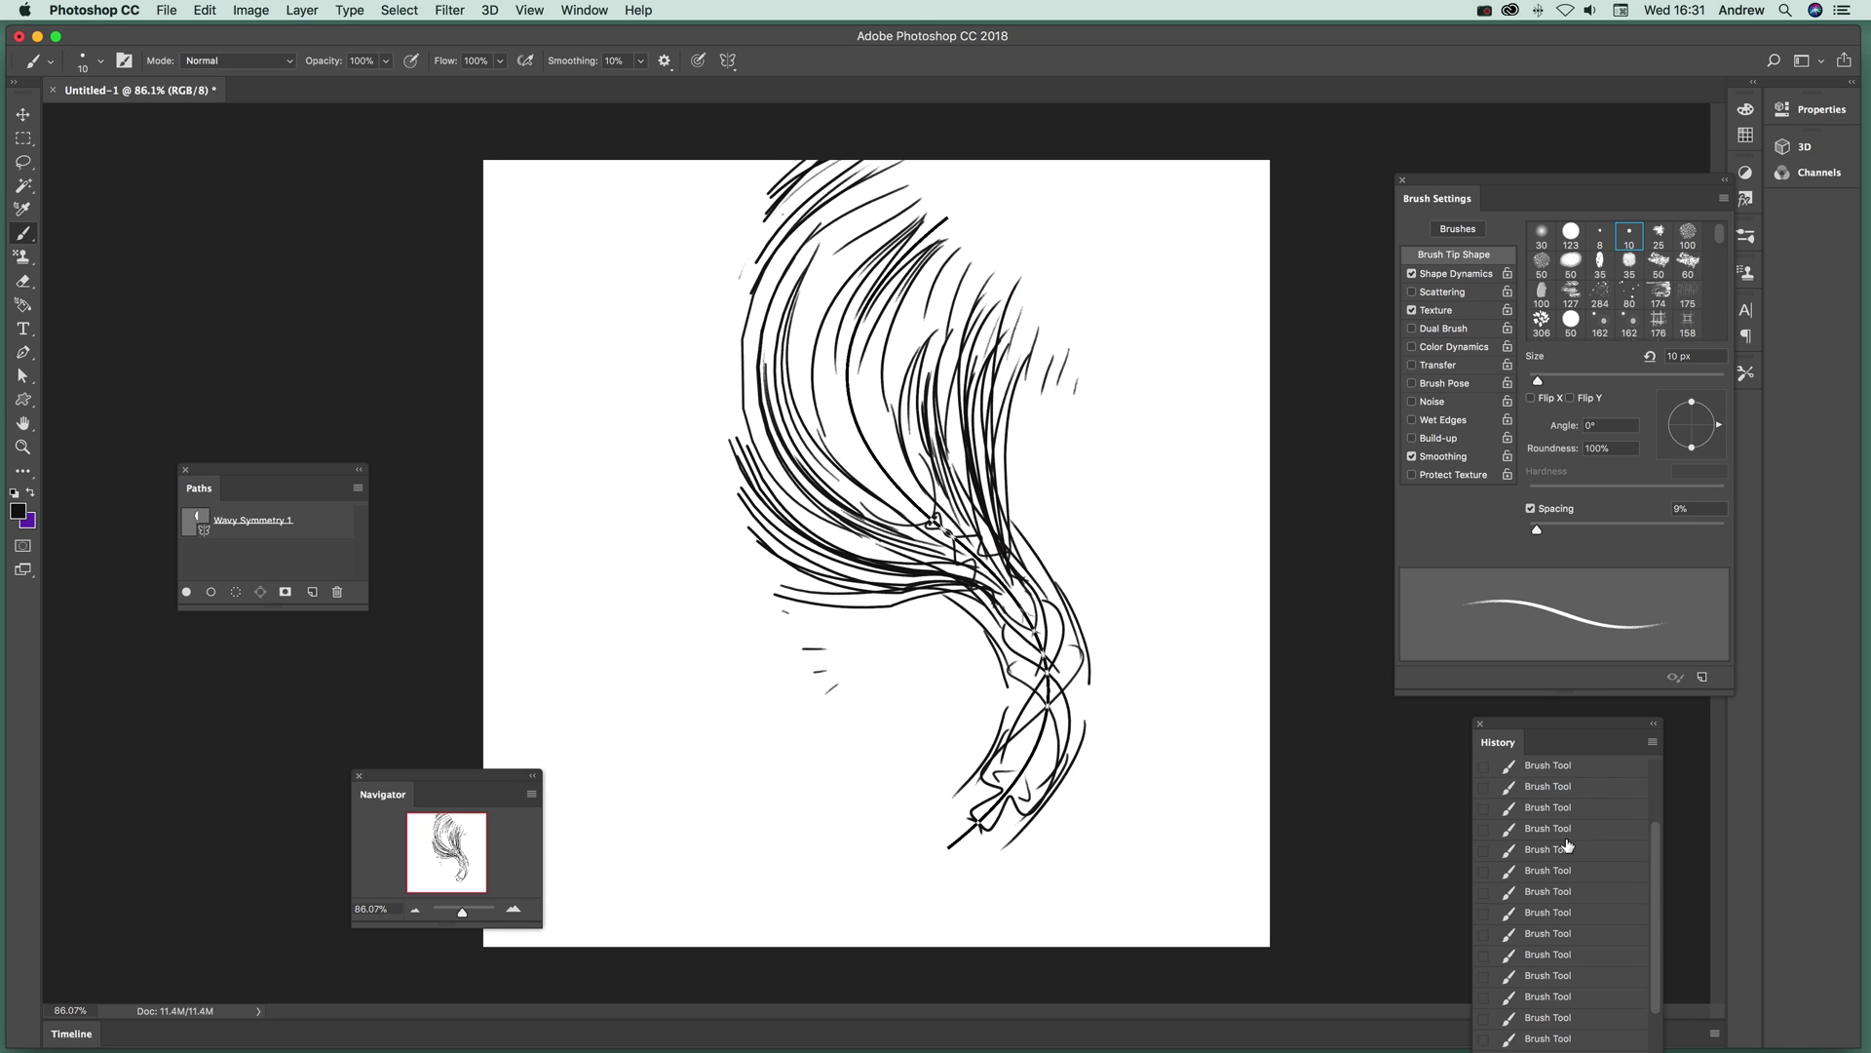
pyautogui.click(1560, 786)
pyautogui.click(728, 61)
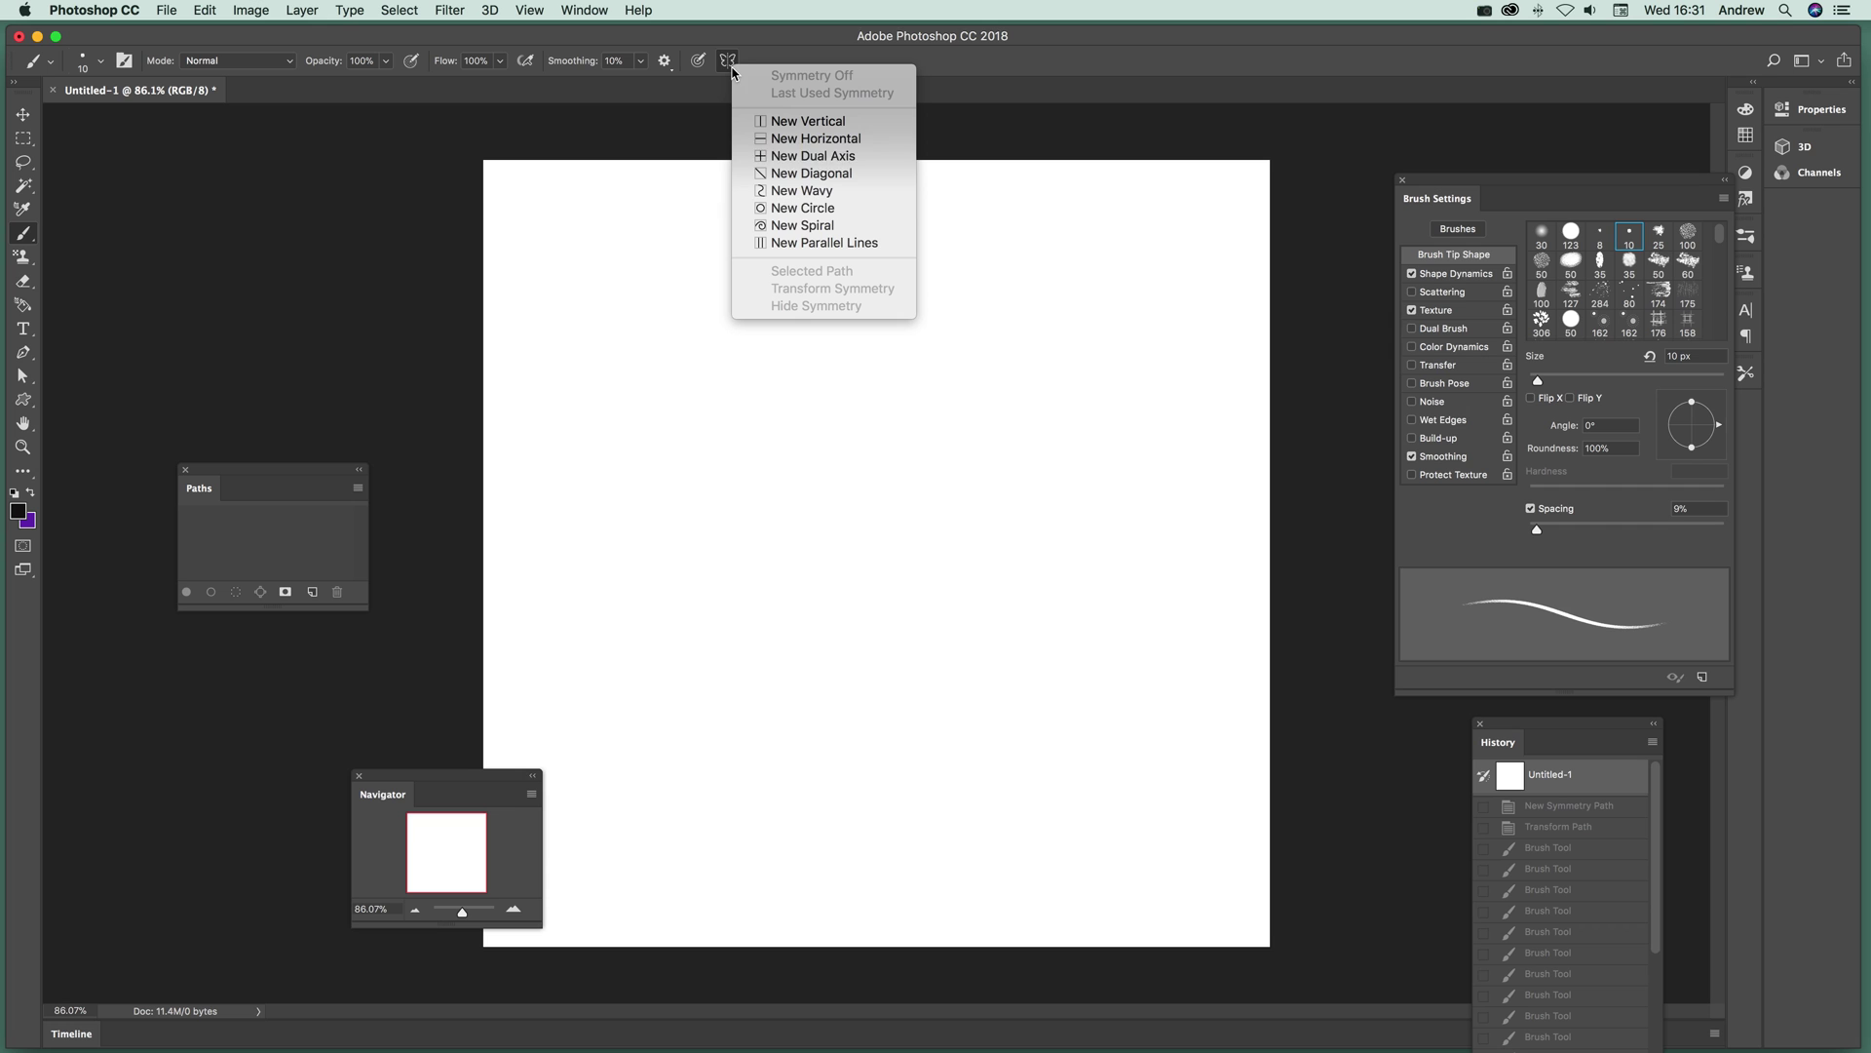
pyautogui.click(817, 243)
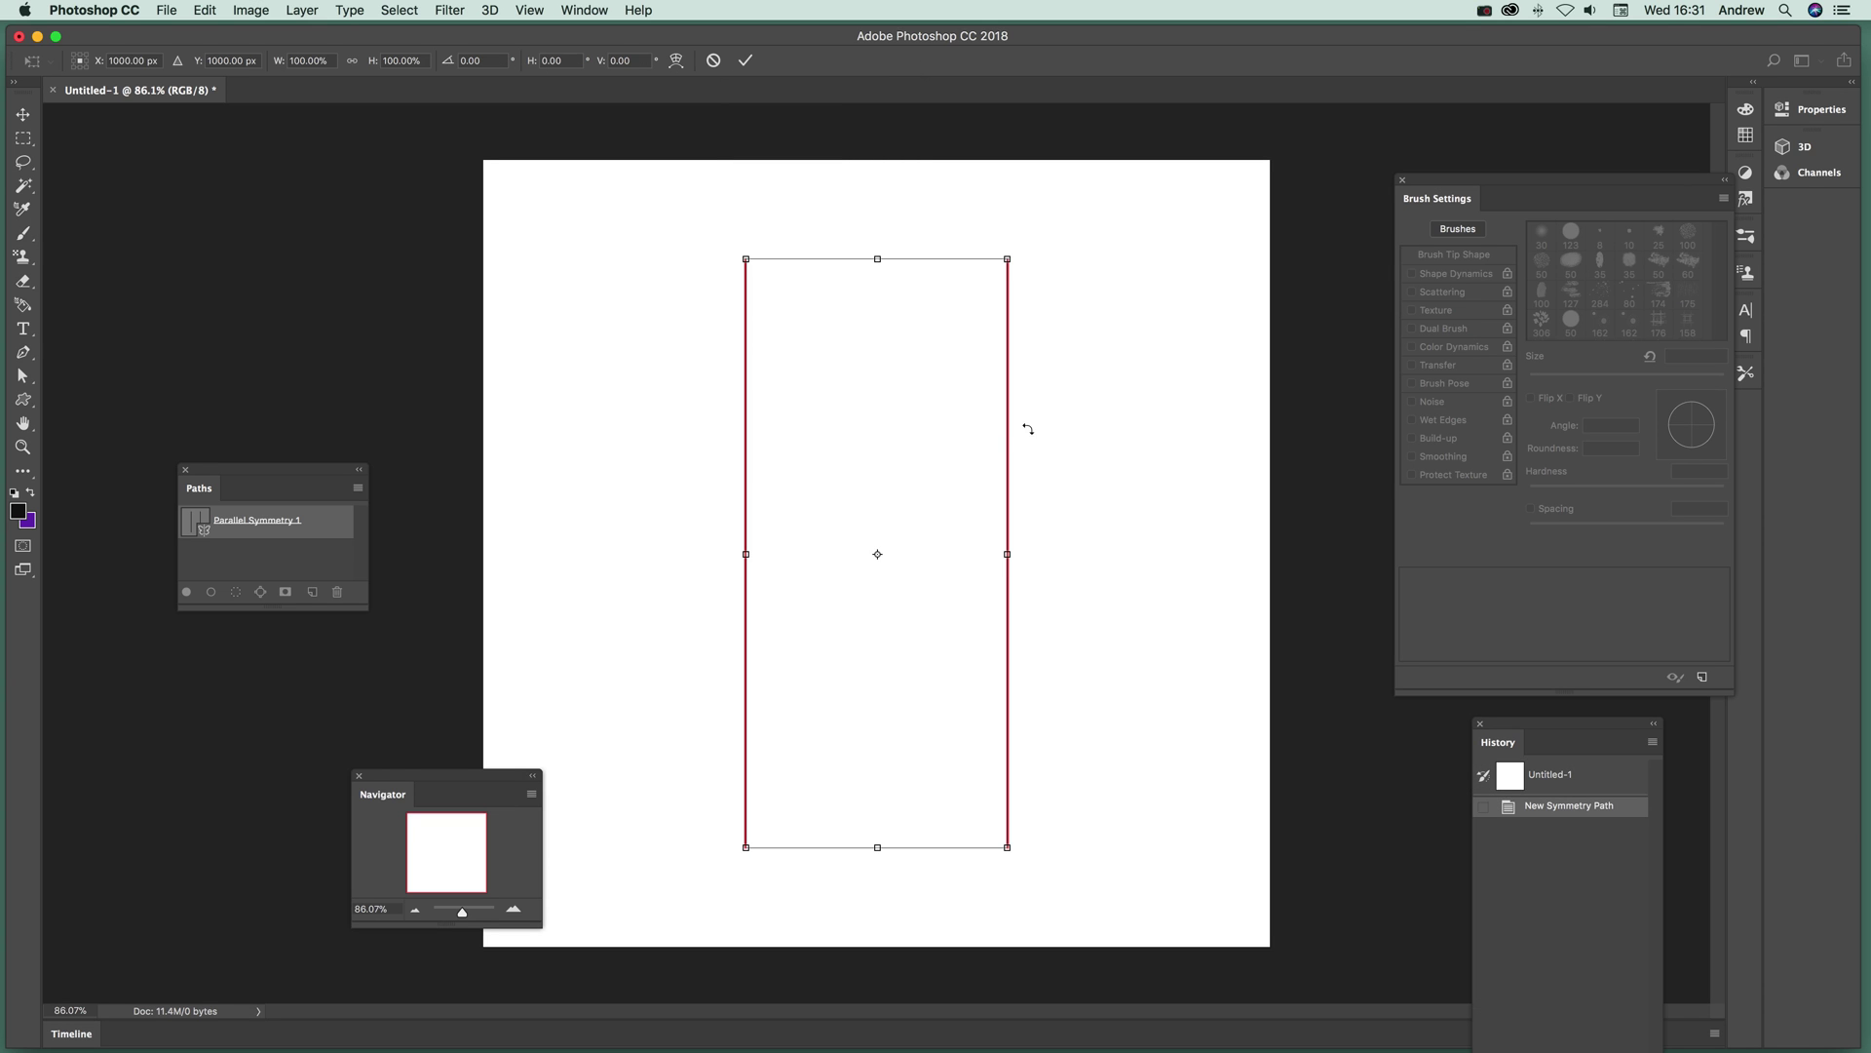
pyautogui.press('Return')
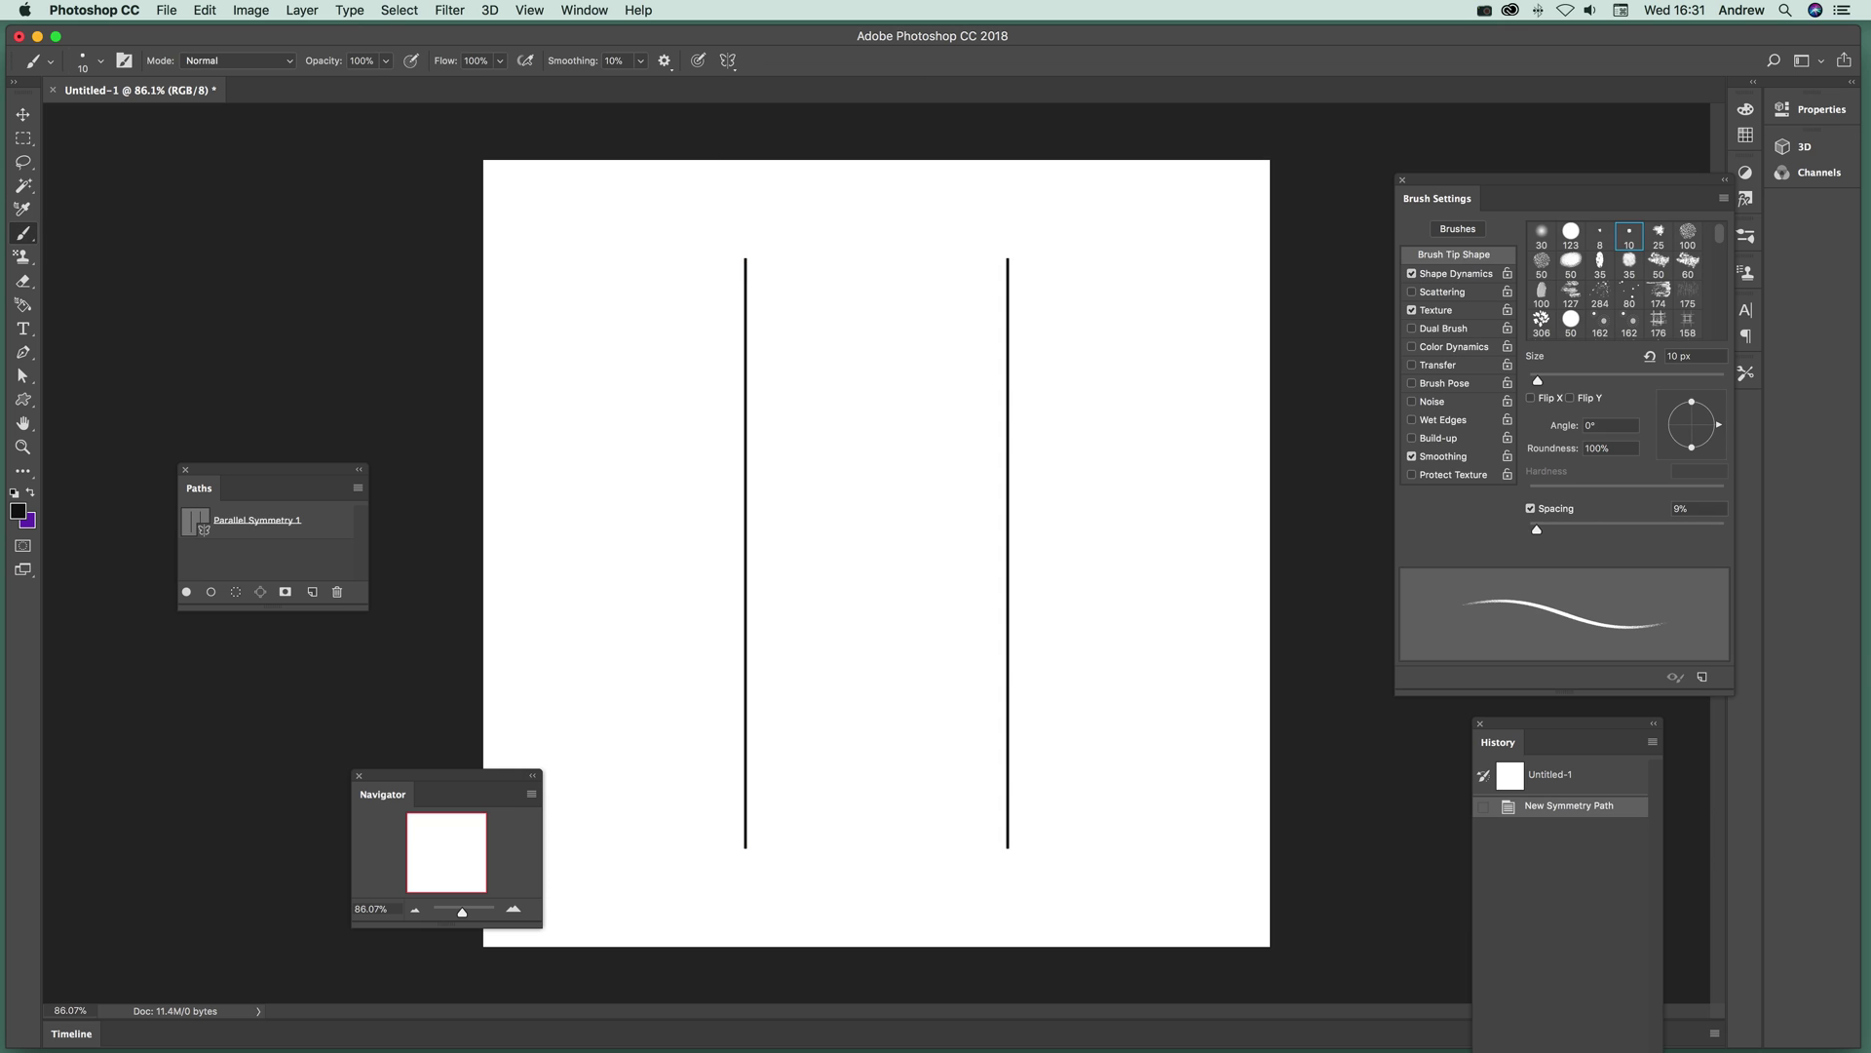
# Paint a row of short, near-vertical strokes between the two parallel symmetry lines.
pyautogui.moveTo(772, 425); pyautogui.dragTo(778, 516)
pyautogui.moveTo(779, 381)
pyautogui.mouseDown()
pyautogui.moveTo(788, 498)
pyautogui.moveTo(827, 495)
pyautogui.mouseUp()
pyautogui.moveTo(836, 388)
pyautogui.mouseDown()
pyautogui.moveTo(852, 512)
pyautogui.moveTo(896, 505)
pyautogui.mouseUp()
pyautogui.moveTo(909, 394)
pyautogui.mouseDown()
pyautogui.moveTo(916, 499)
pyautogui.moveTo(934, 507)
pyautogui.mouseUp()
pyautogui.moveTo(943, 390); pyautogui.dragTo(948, 495)
pyautogui.moveTo(953, 387)
pyautogui.mouseDown()
pyautogui.moveTo(957, 495)
pyautogui.moveTo(980, 495)
pyautogui.mouseUp()
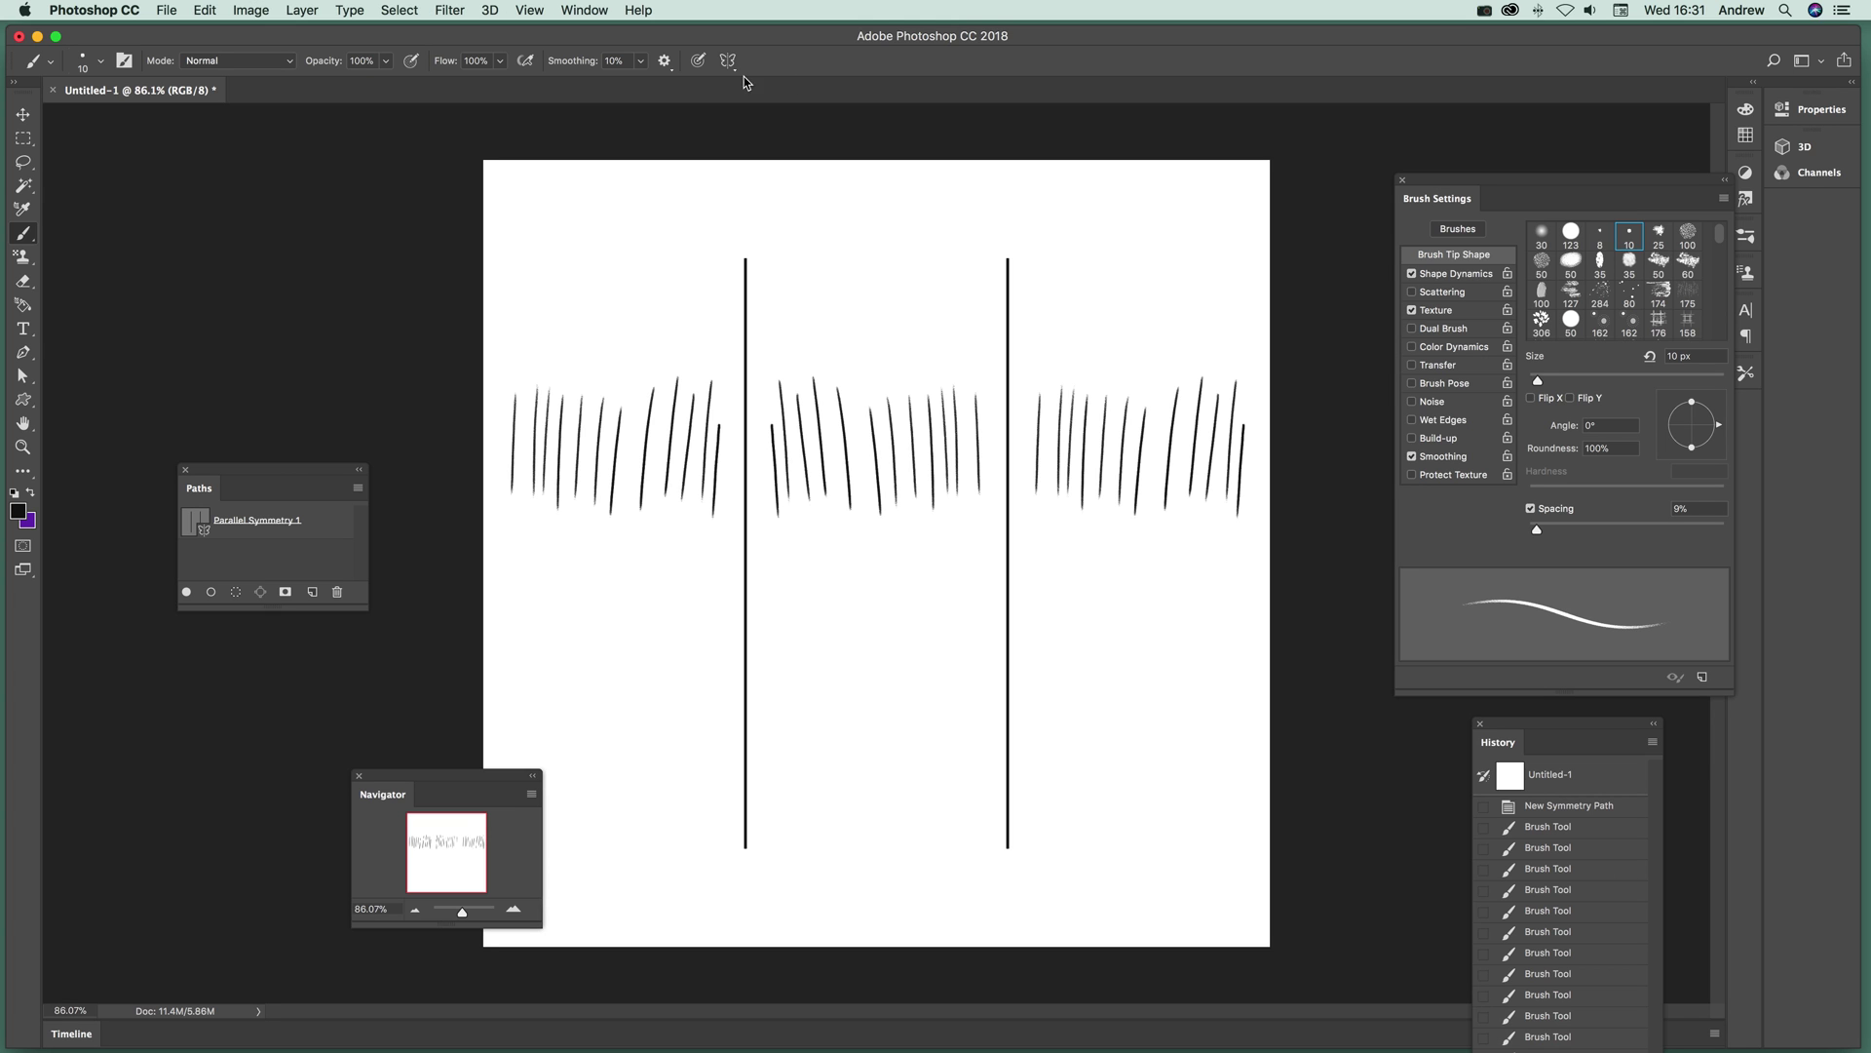
# Revert to the blank snapshot and draw an eight-point zigzag Pen path from the upper left to the canvas's right side.
pyautogui.click(1592, 776)
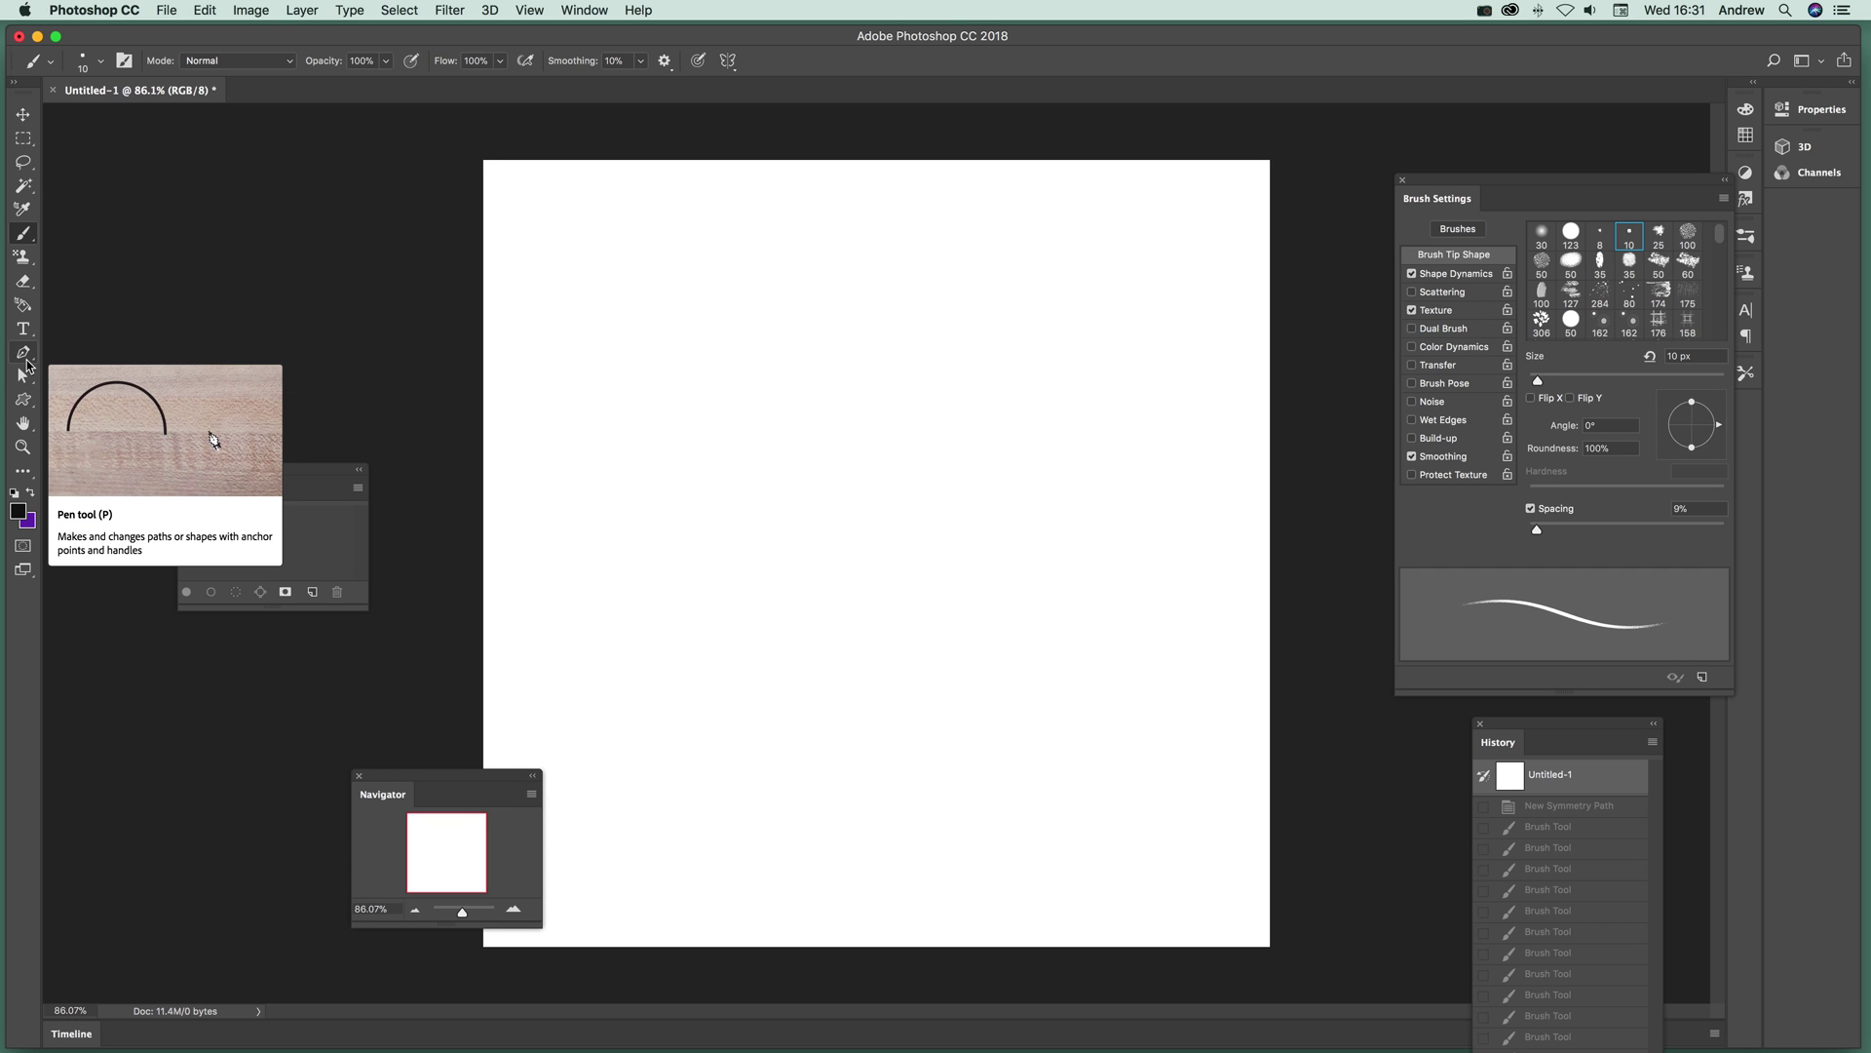
pyautogui.click(25, 359)
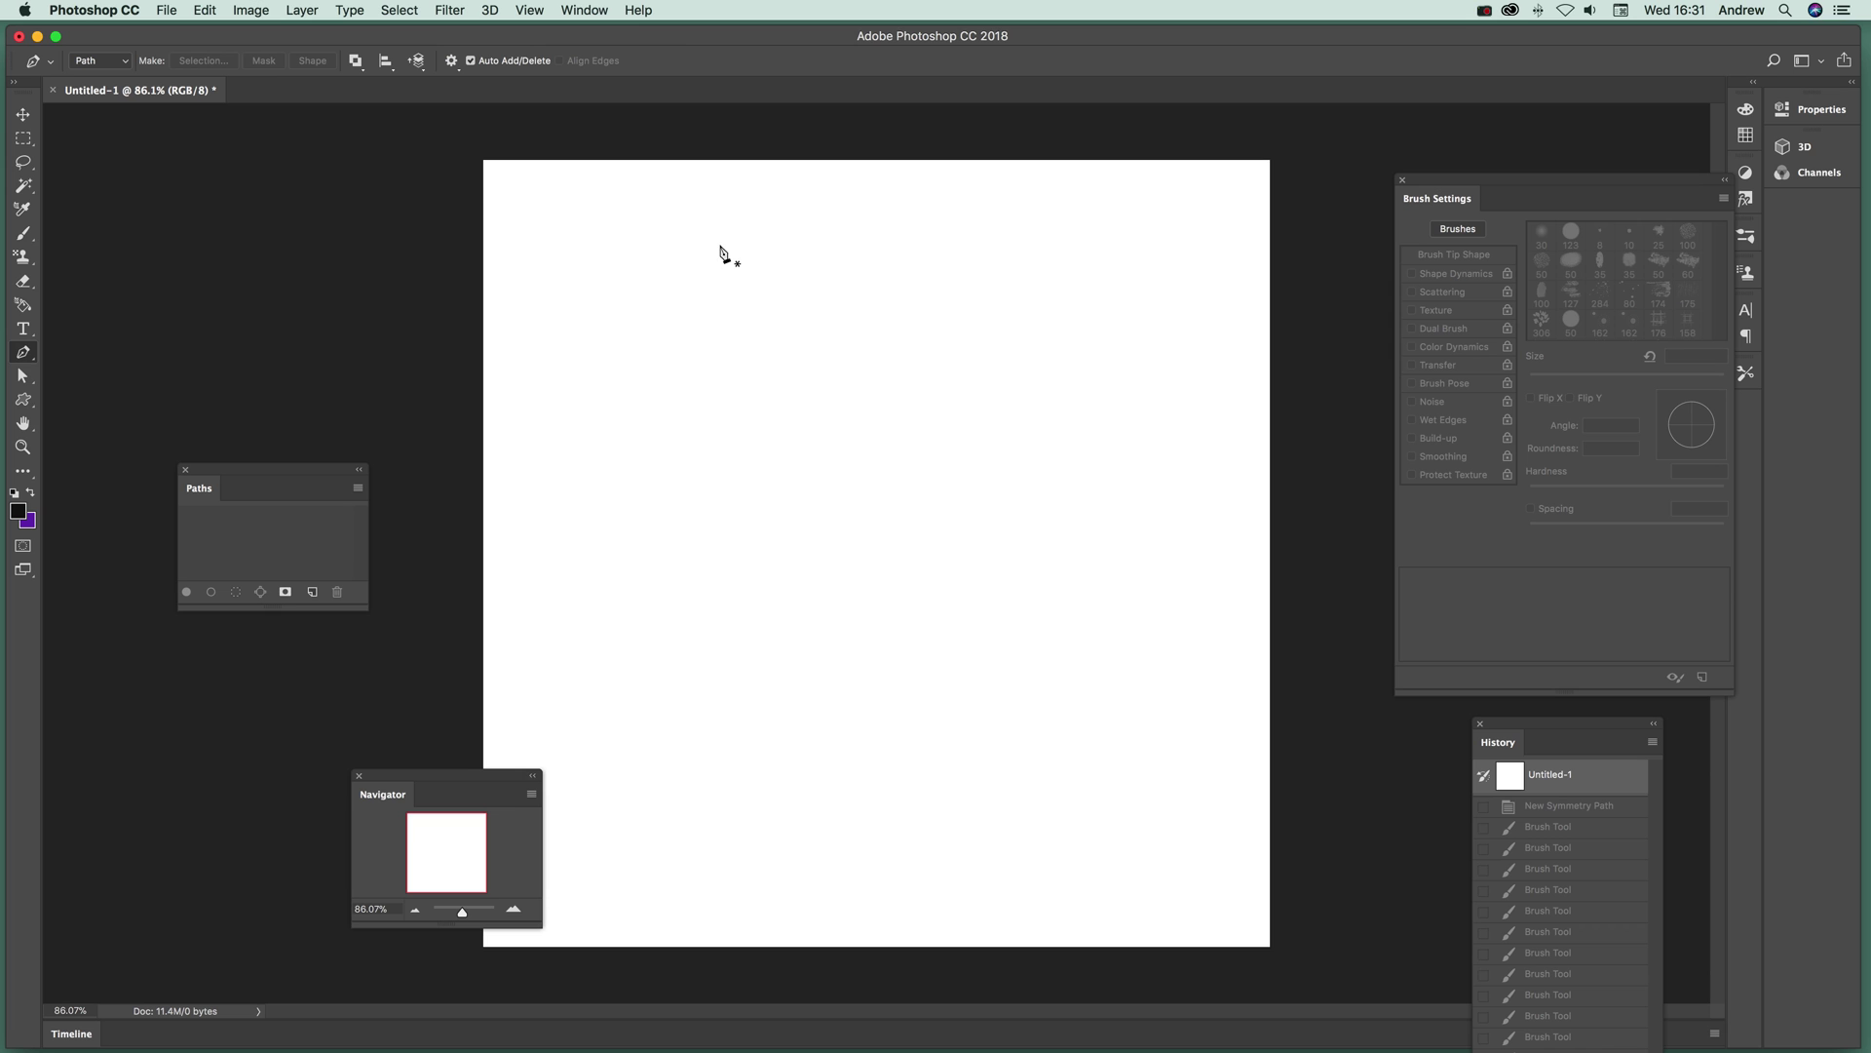
pyautogui.click(675, 271)
pyautogui.click(893, 227)
pyautogui.click(849, 401)
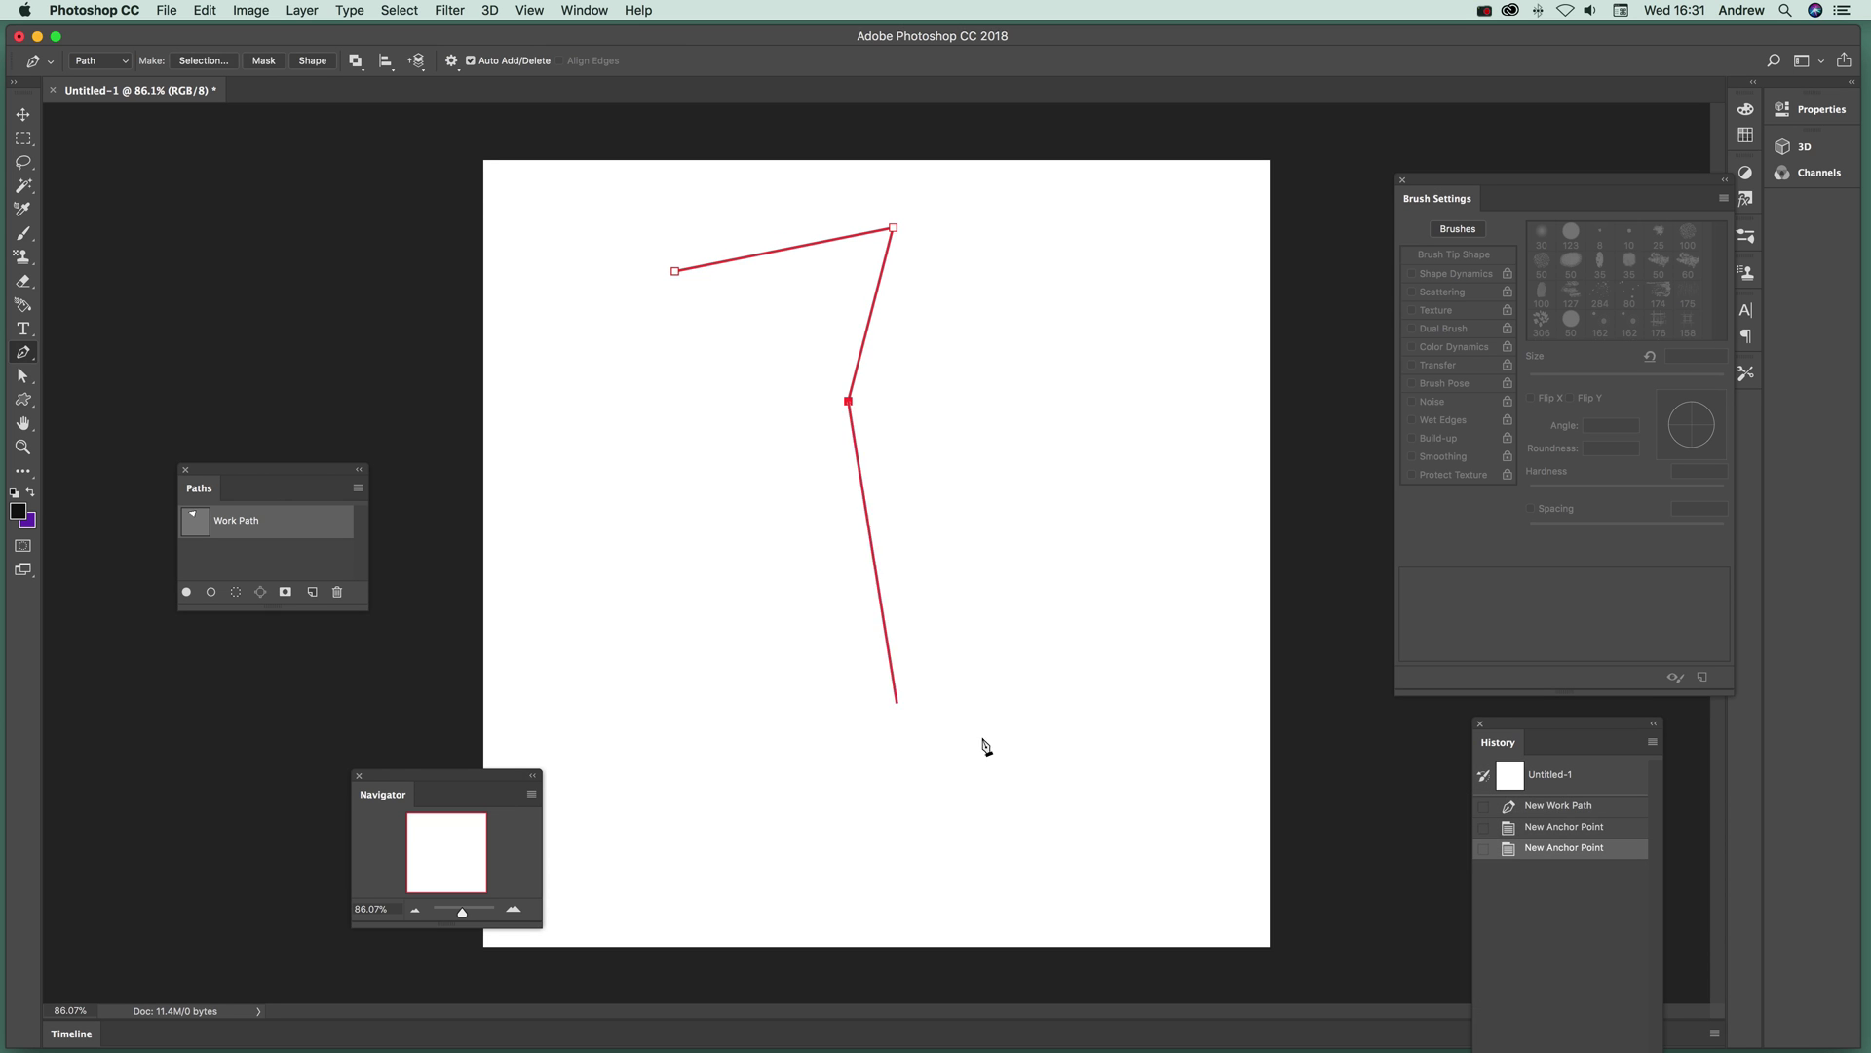
pyautogui.click(1025, 405)
pyautogui.click(847, 646)
pyautogui.click(1092, 688)
pyautogui.click(1093, 473)
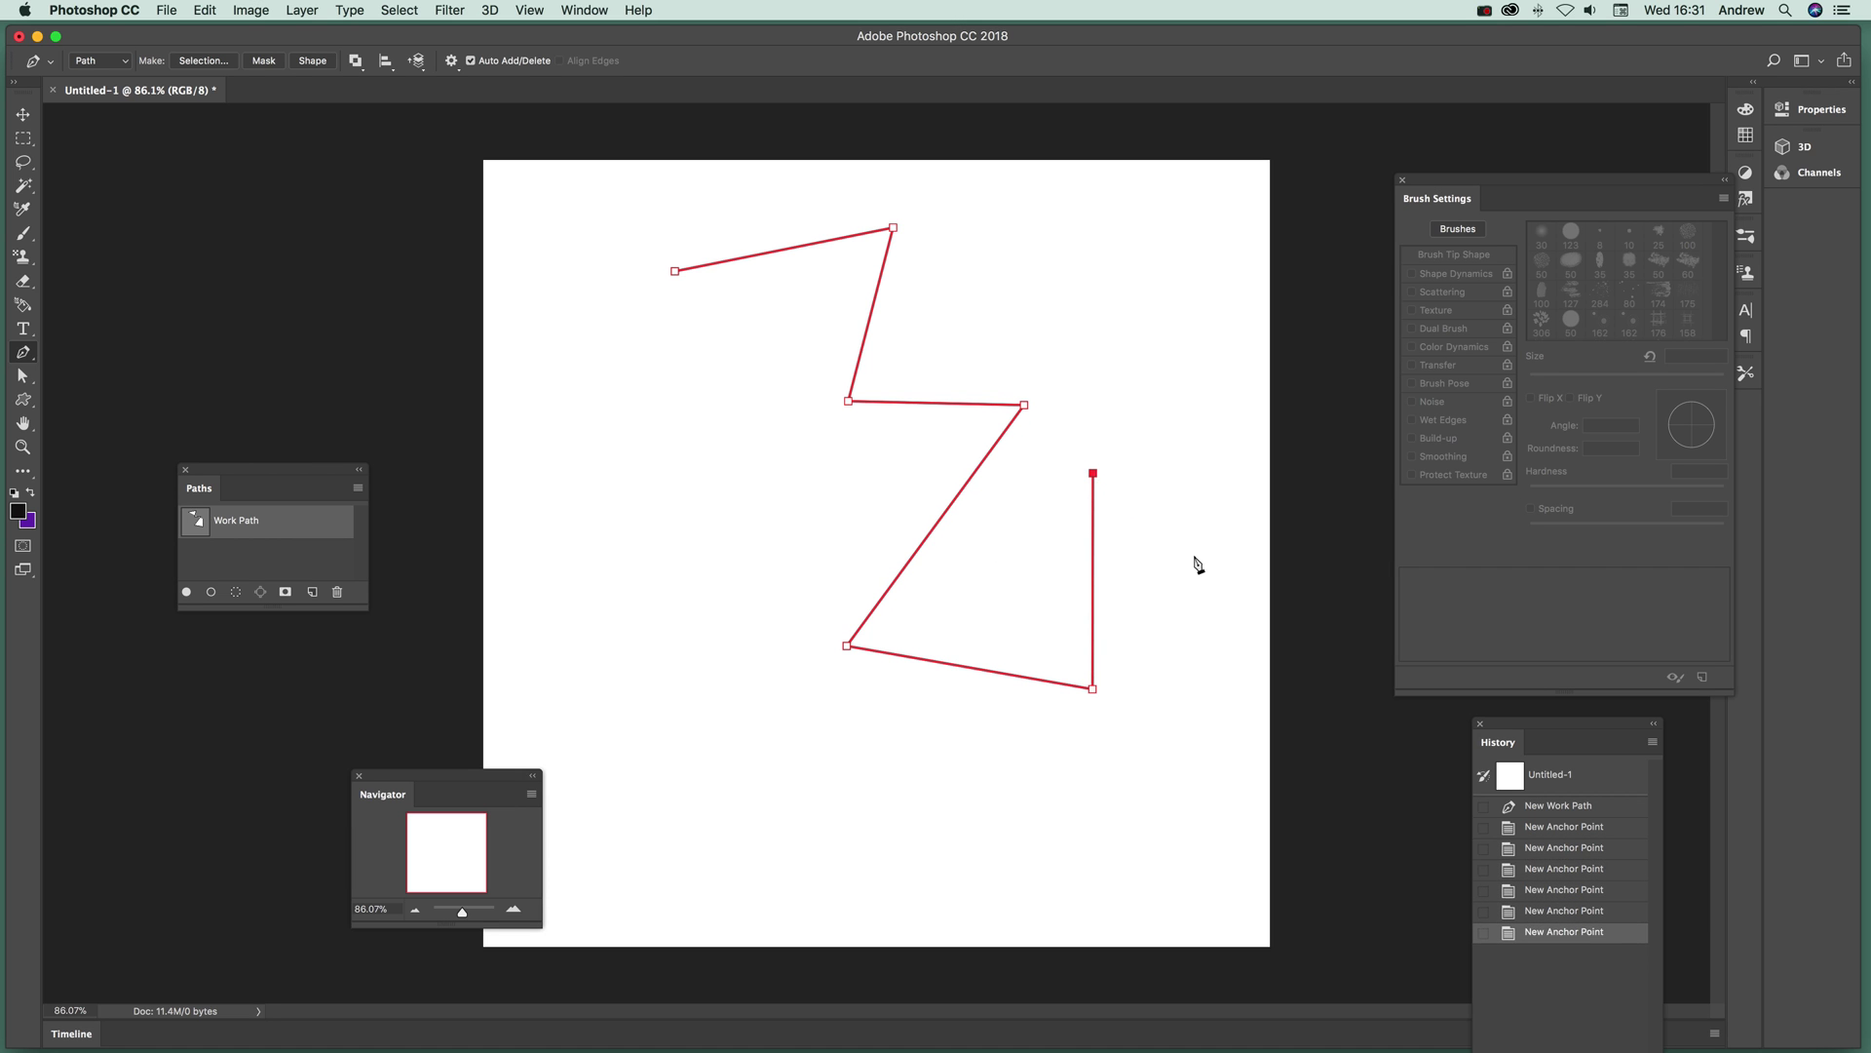
pyautogui.click(1194, 555)
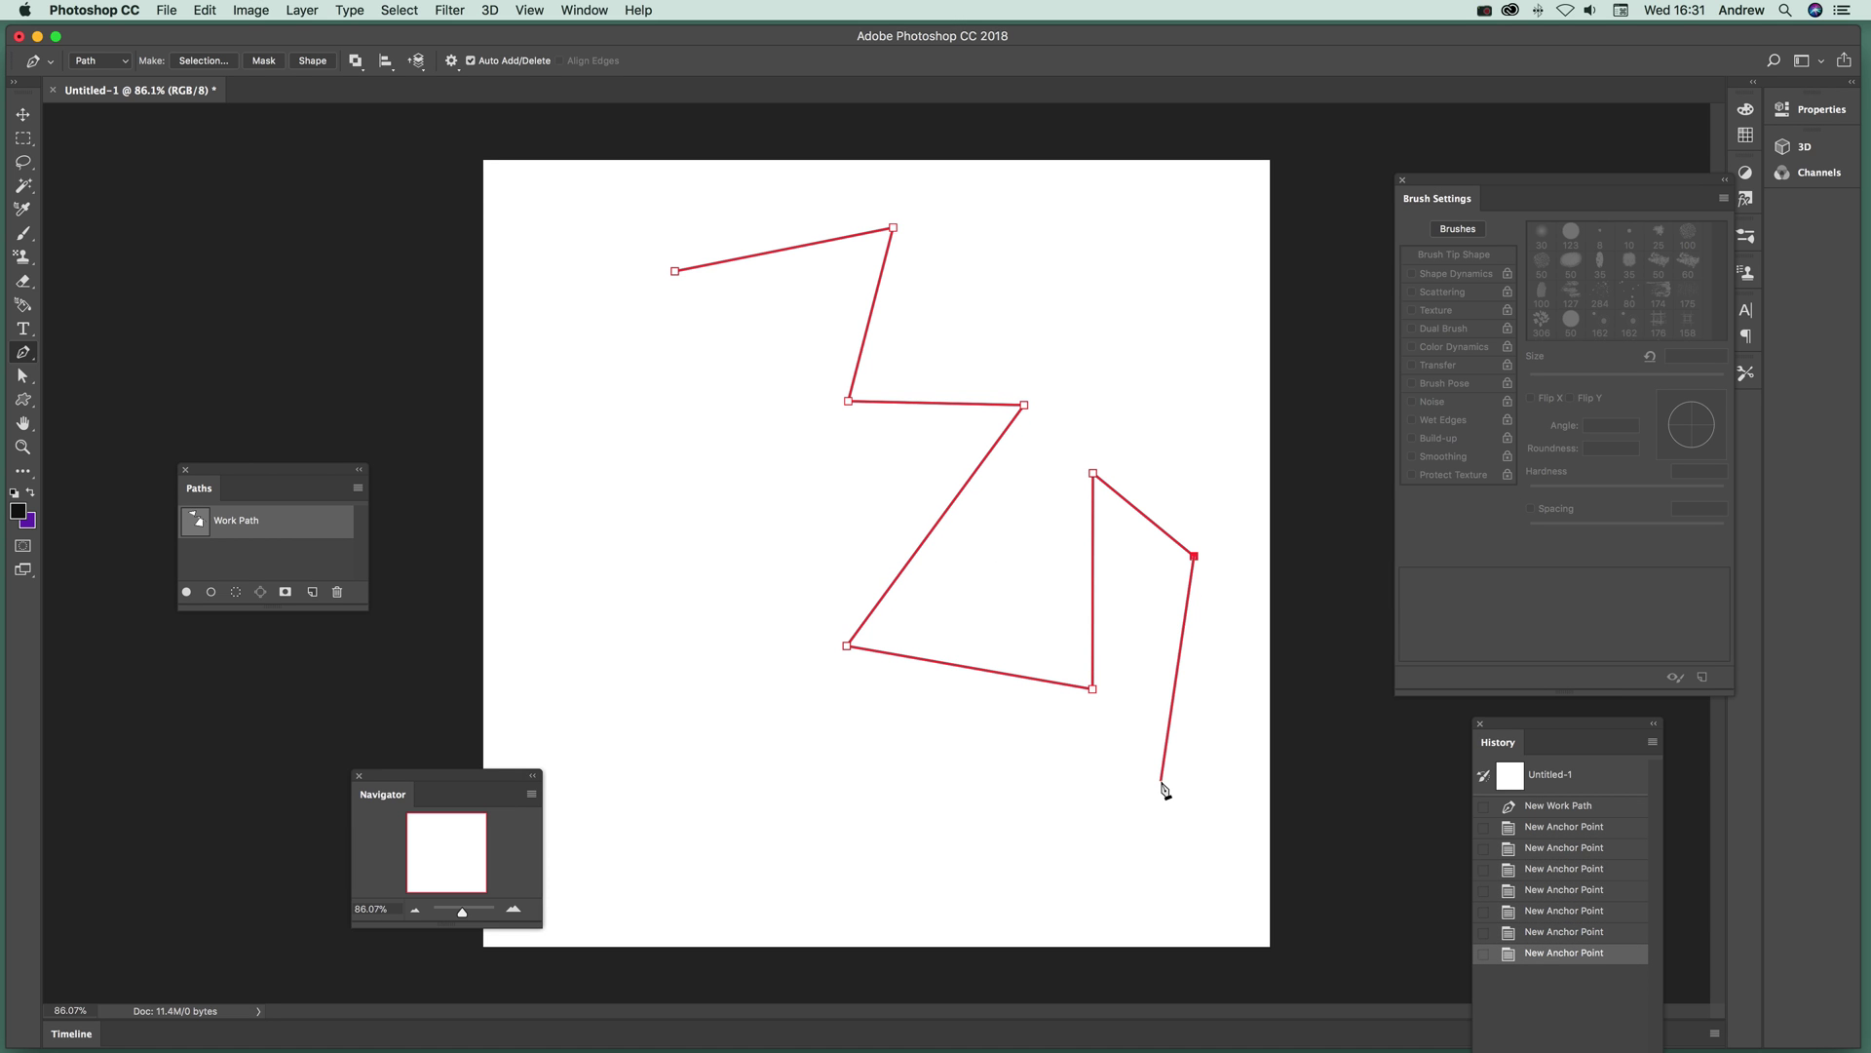
# Continue the open path along the canvas bottom and up its left side with eight more anchor points, and switch to the Brush tool.
pyautogui.click(1108, 844)
pyautogui.click(664, 742)
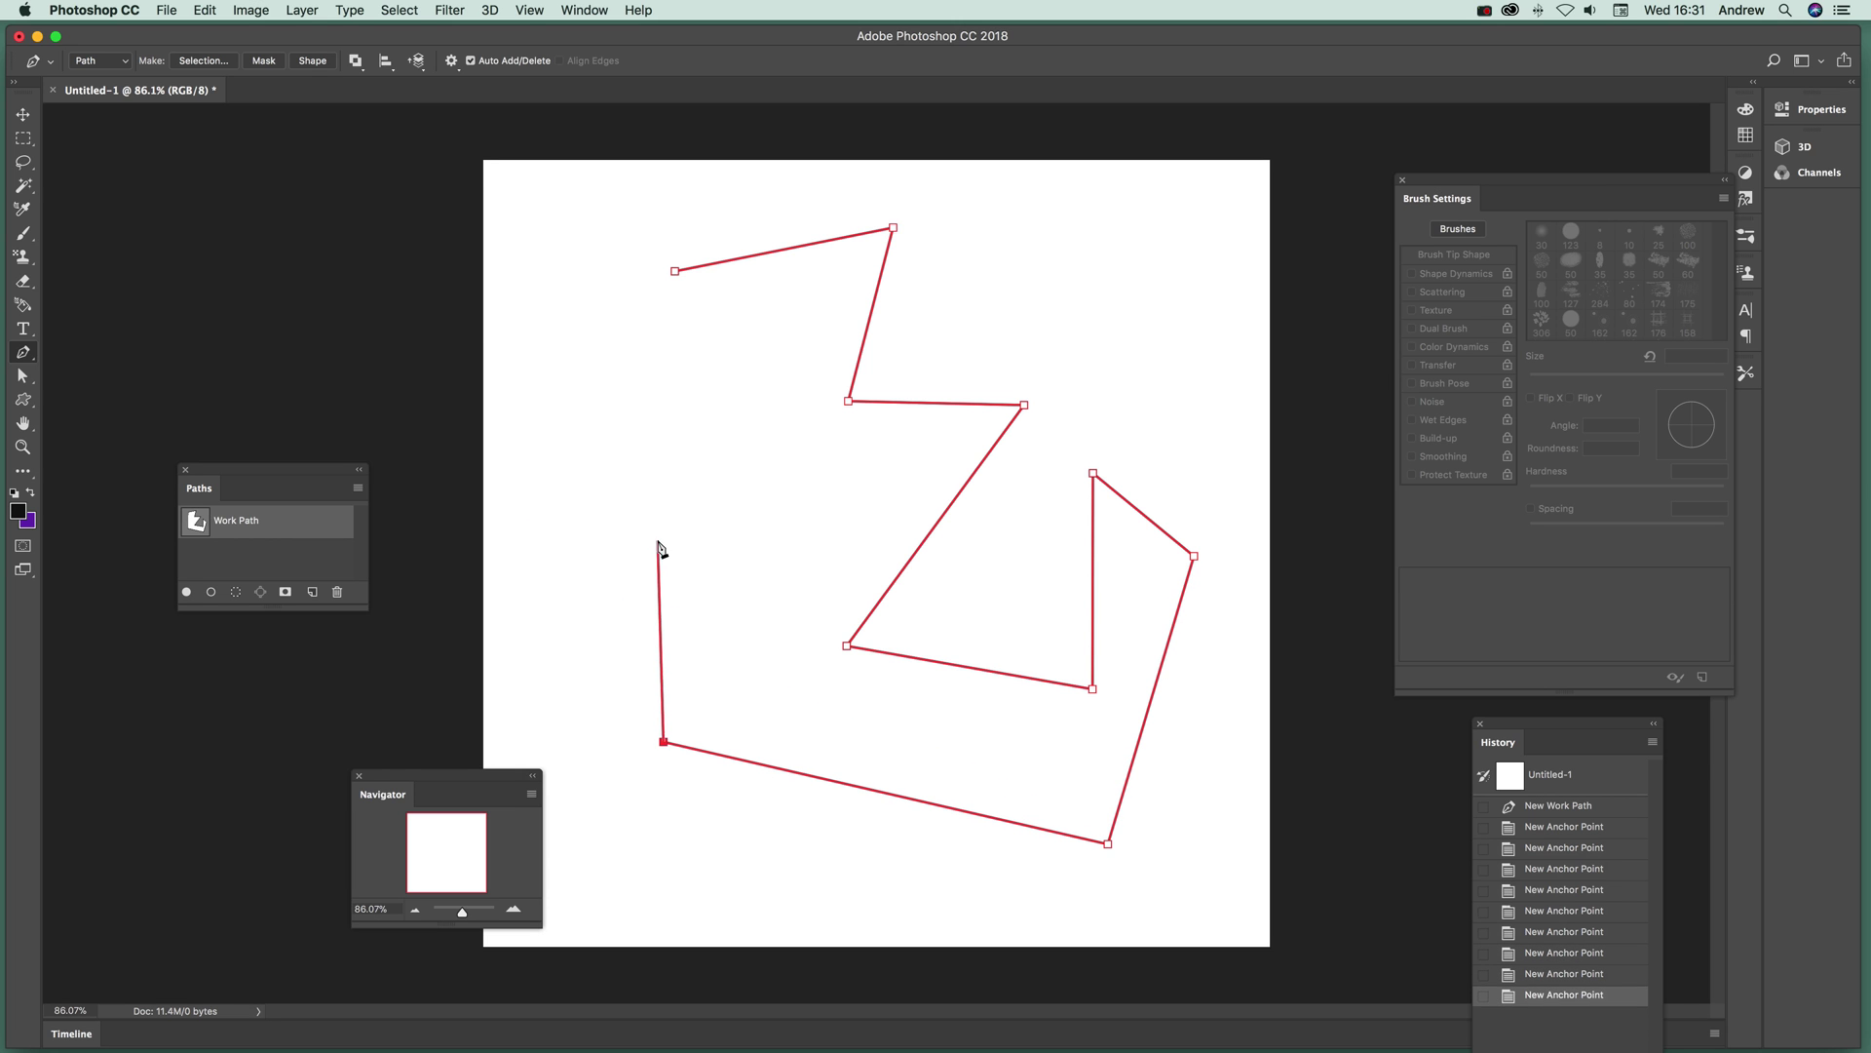
pyautogui.click(658, 539)
pyautogui.click(806, 513)
pyautogui.click(695, 381)
pyautogui.click(557, 471)
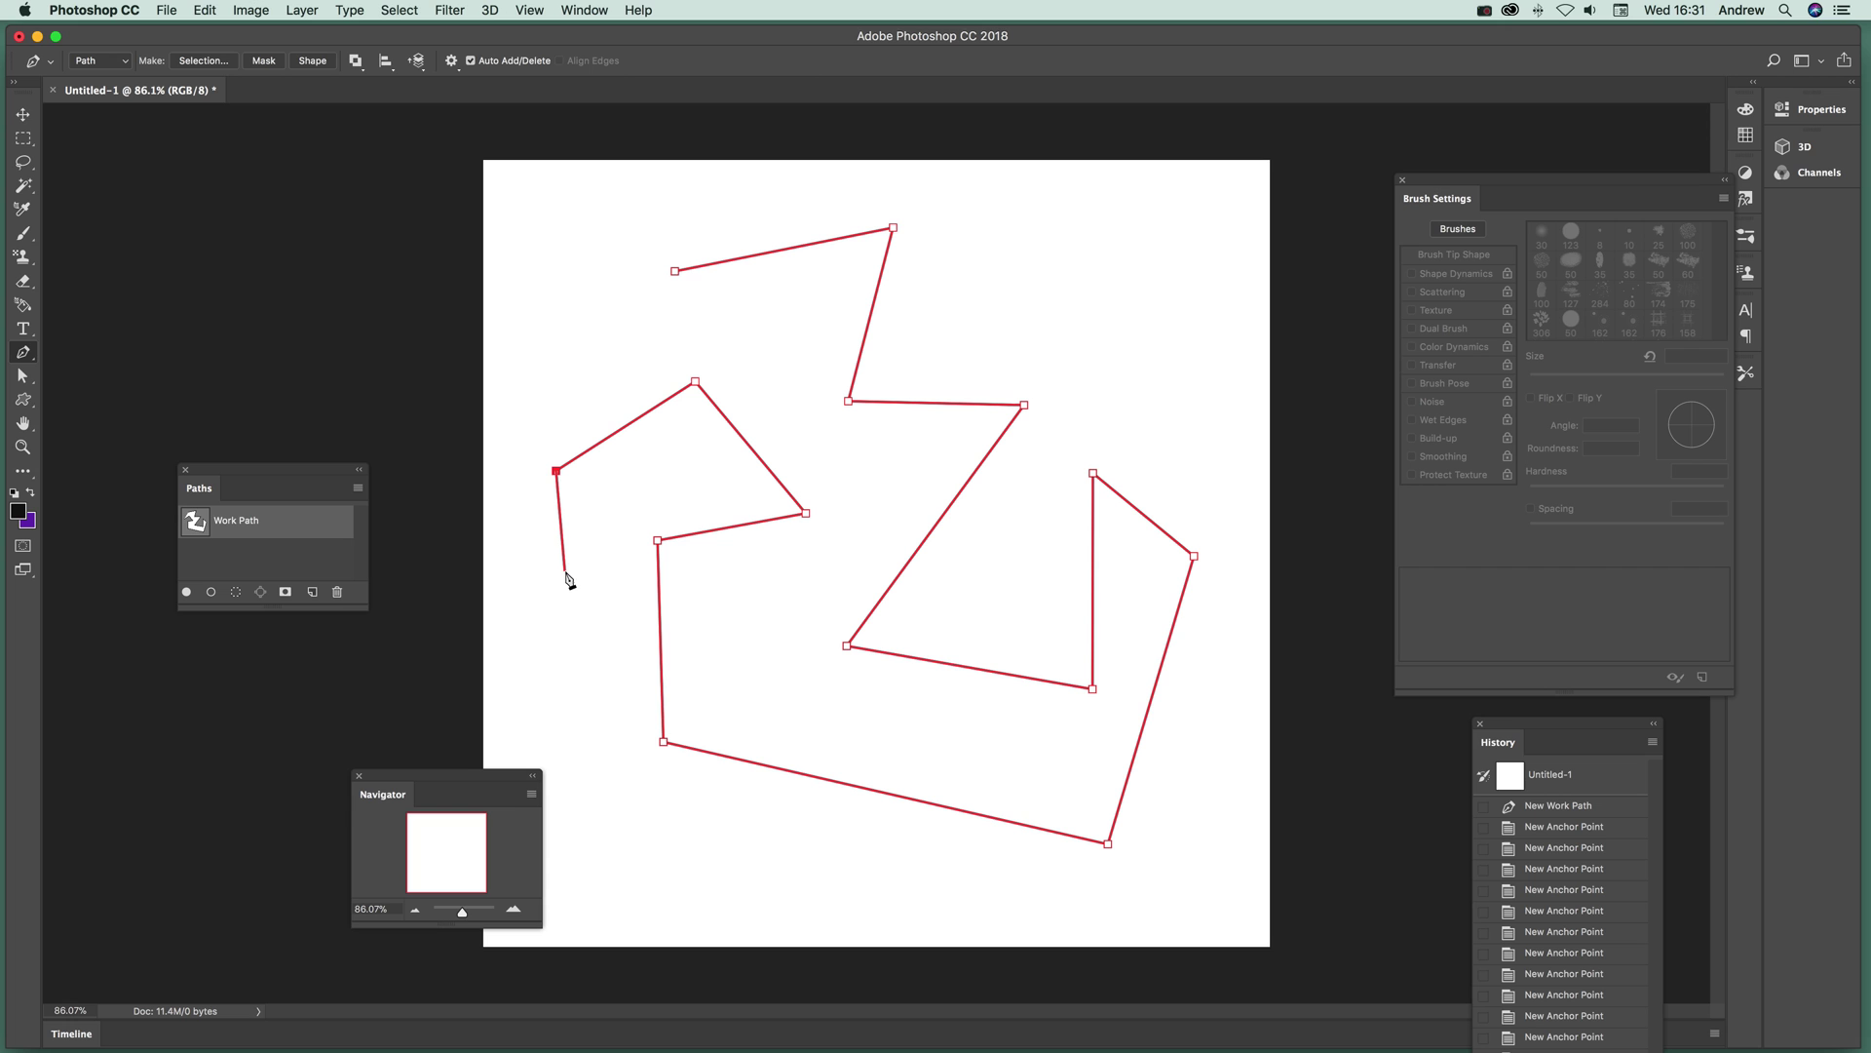
pyautogui.click(565, 571)
pyautogui.click(574, 679)
pyautogui.click(23, 115)
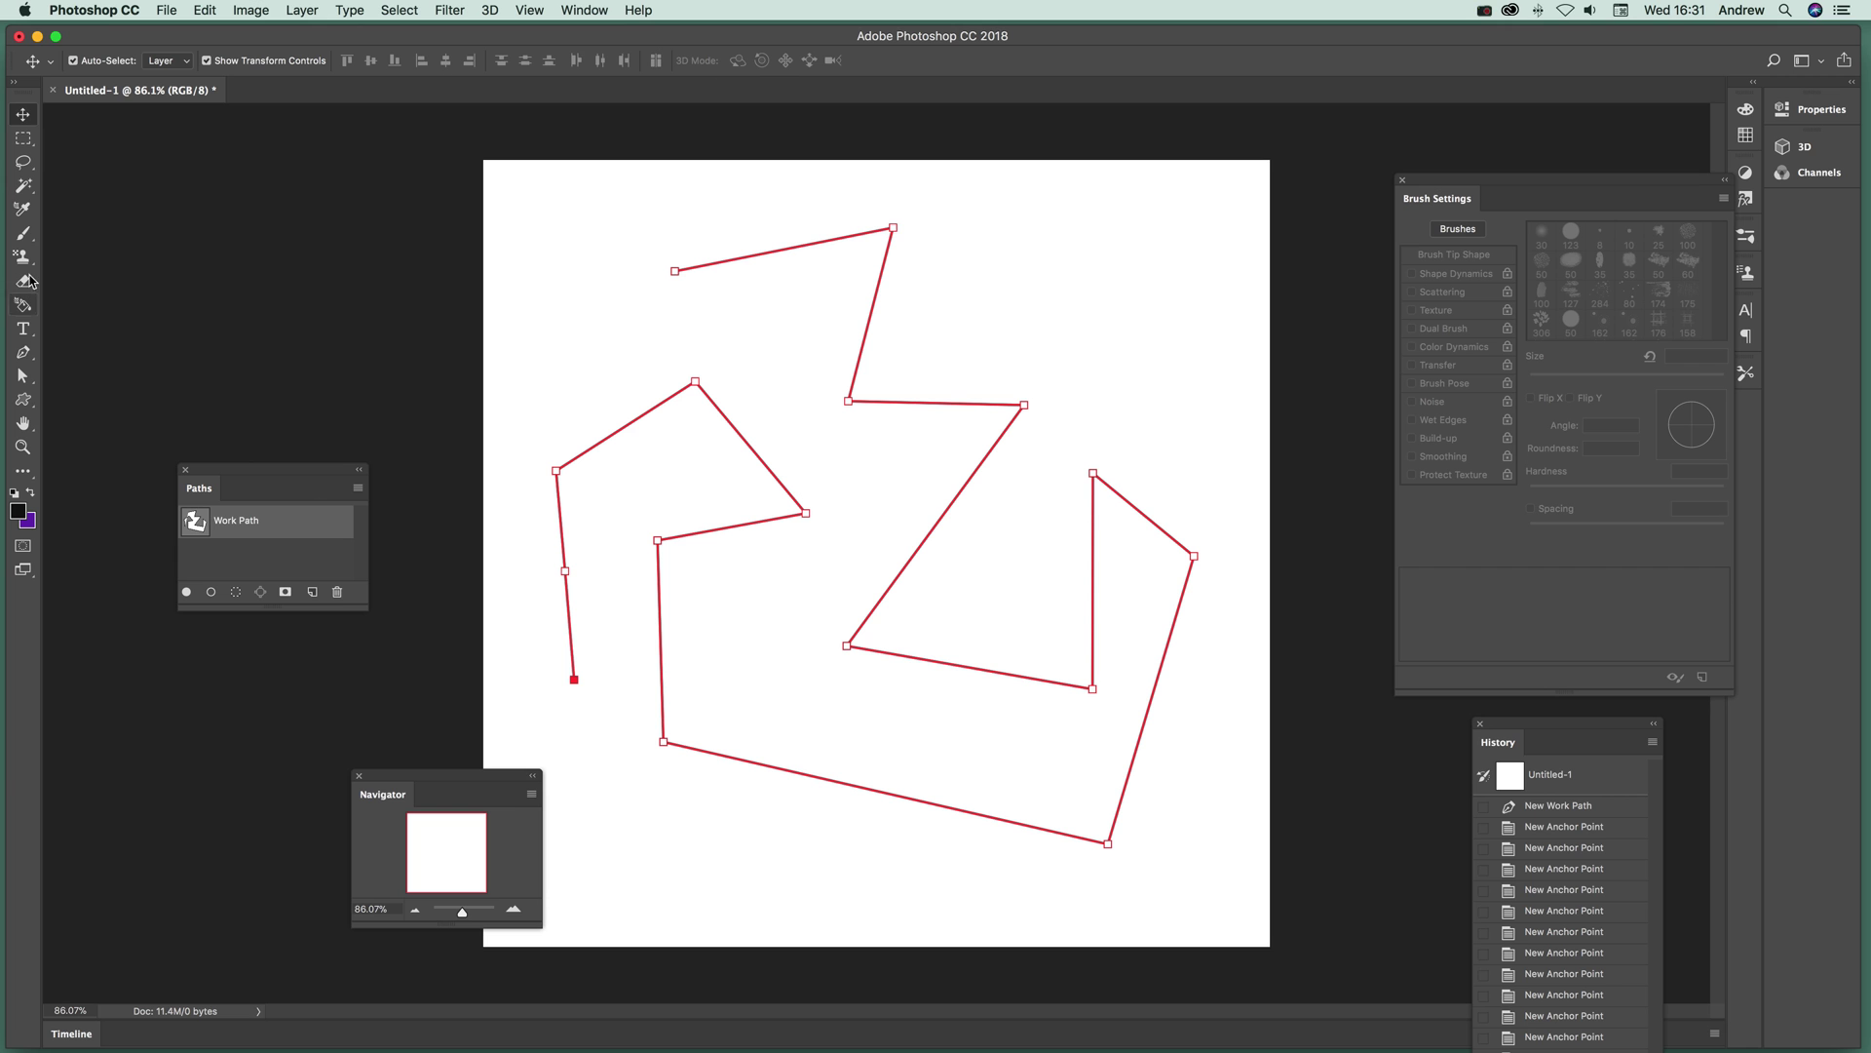
pyautogui.click(24, 236)
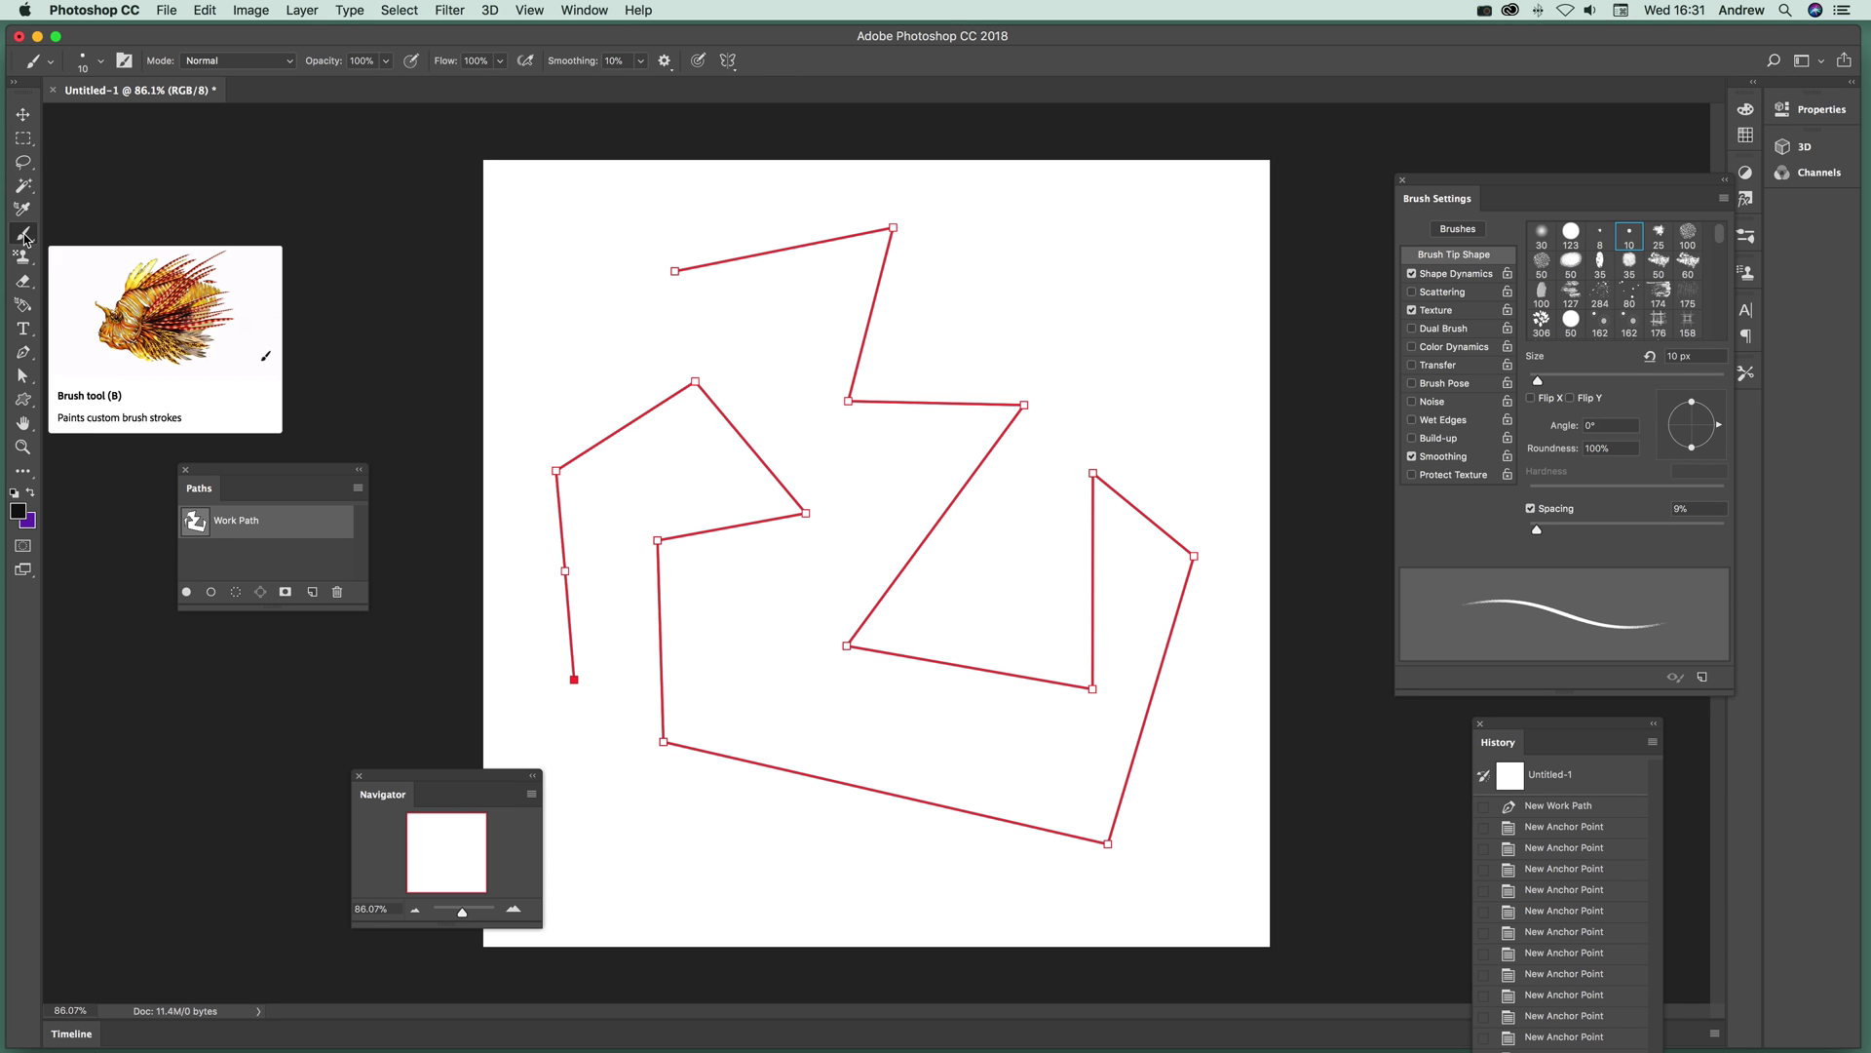
# Turn the zigzag work path into a symmetry path for the Brush tool.
pyautogui.click(355, 492)
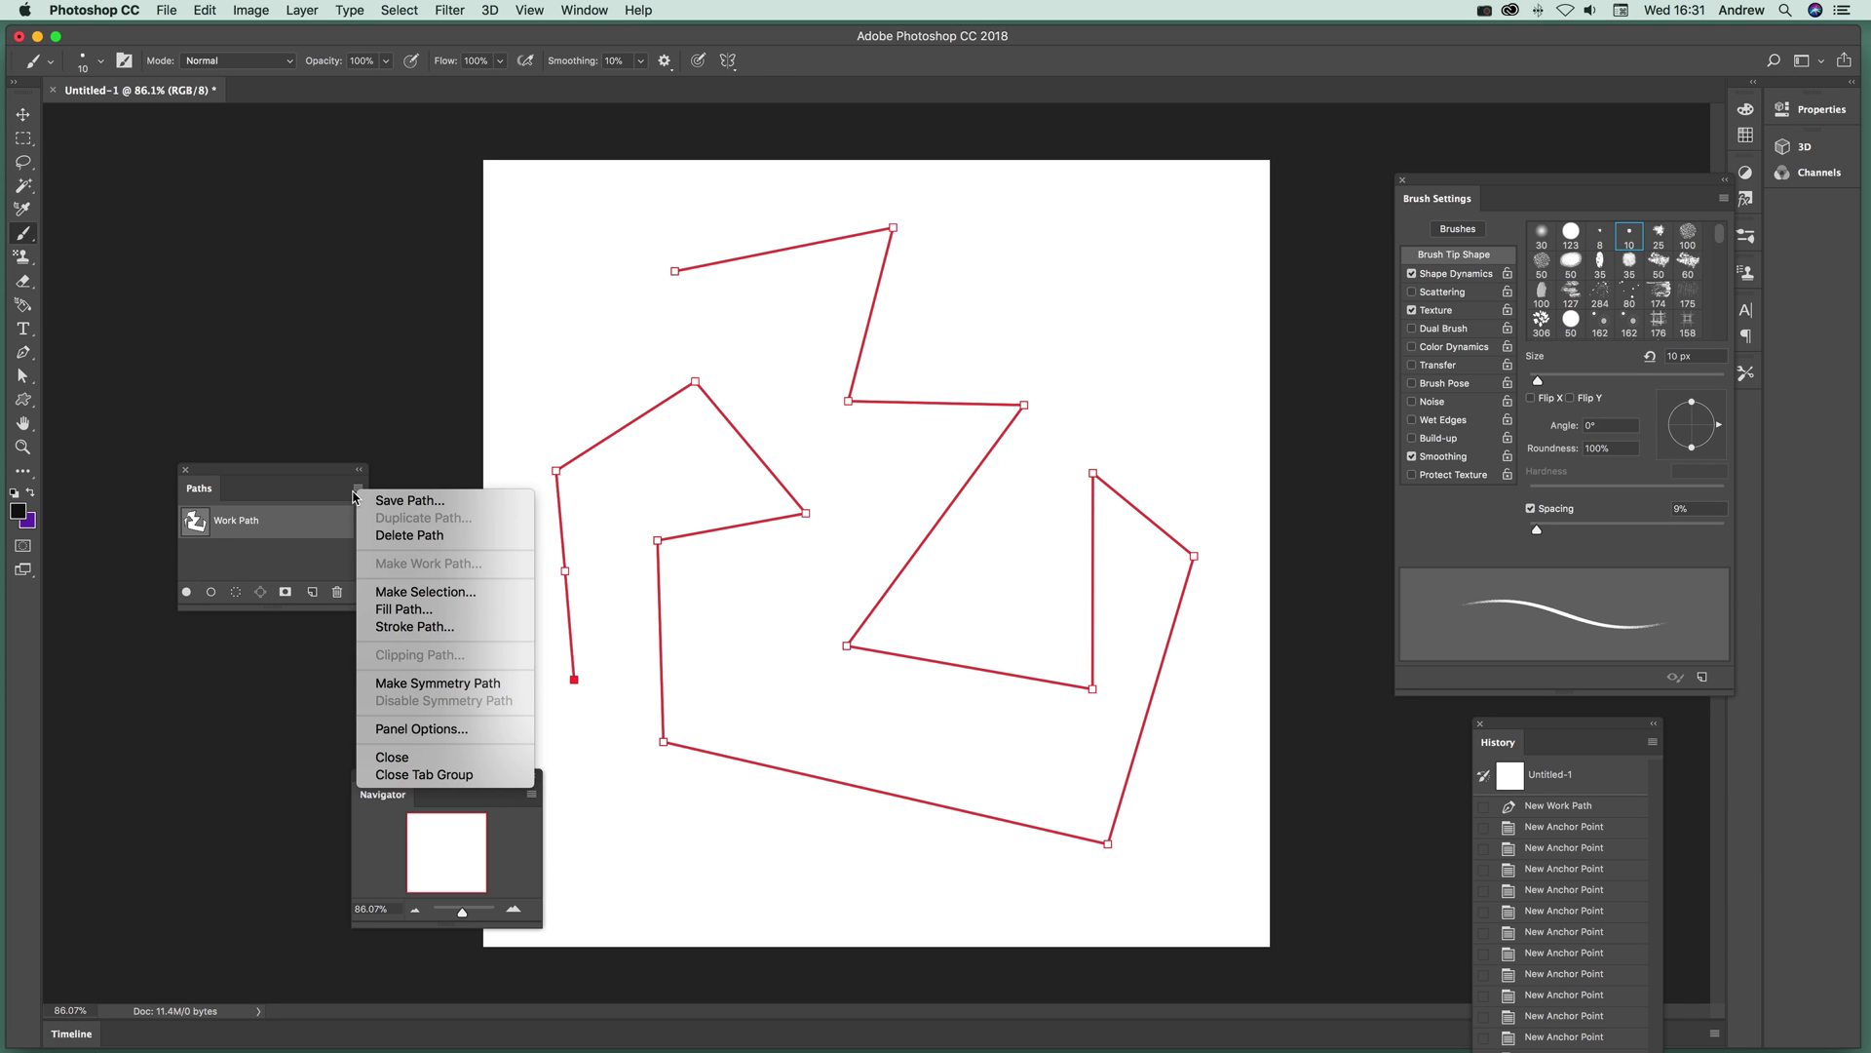
pyautogui.click(415, 689)
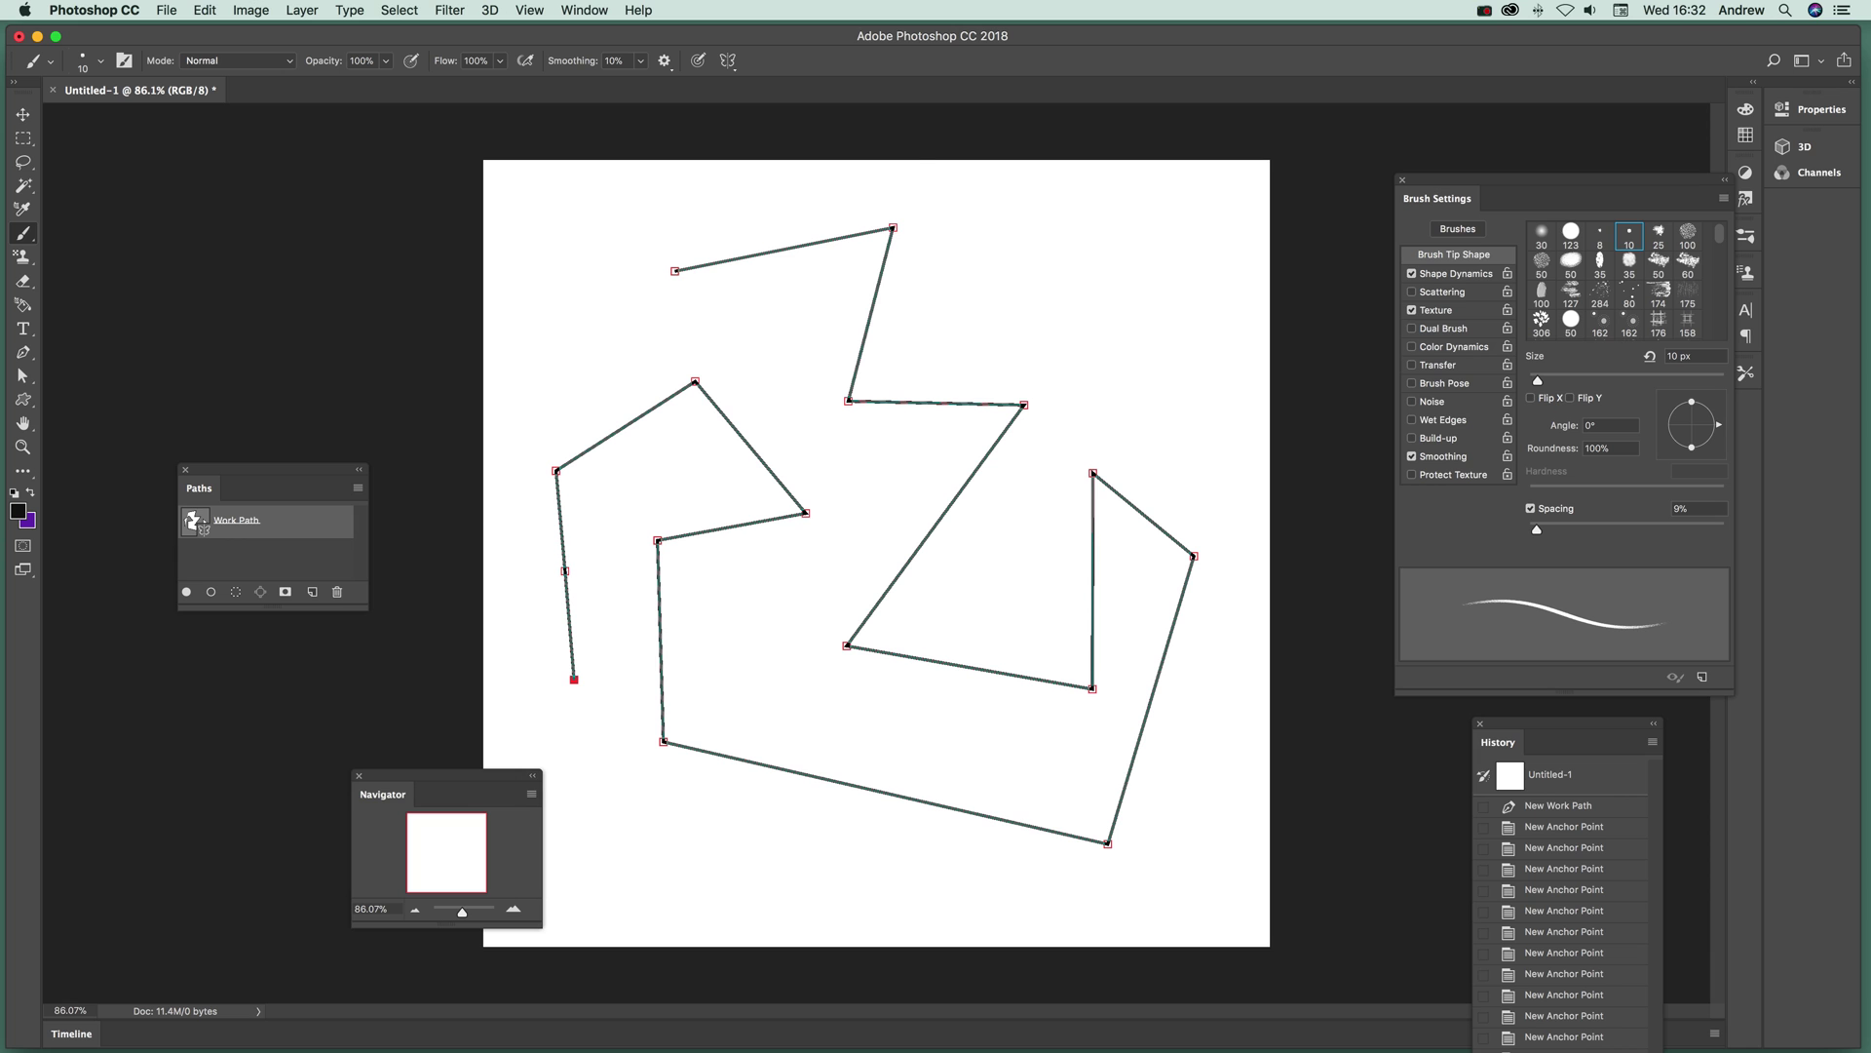
pyautogui.click(728, 60)
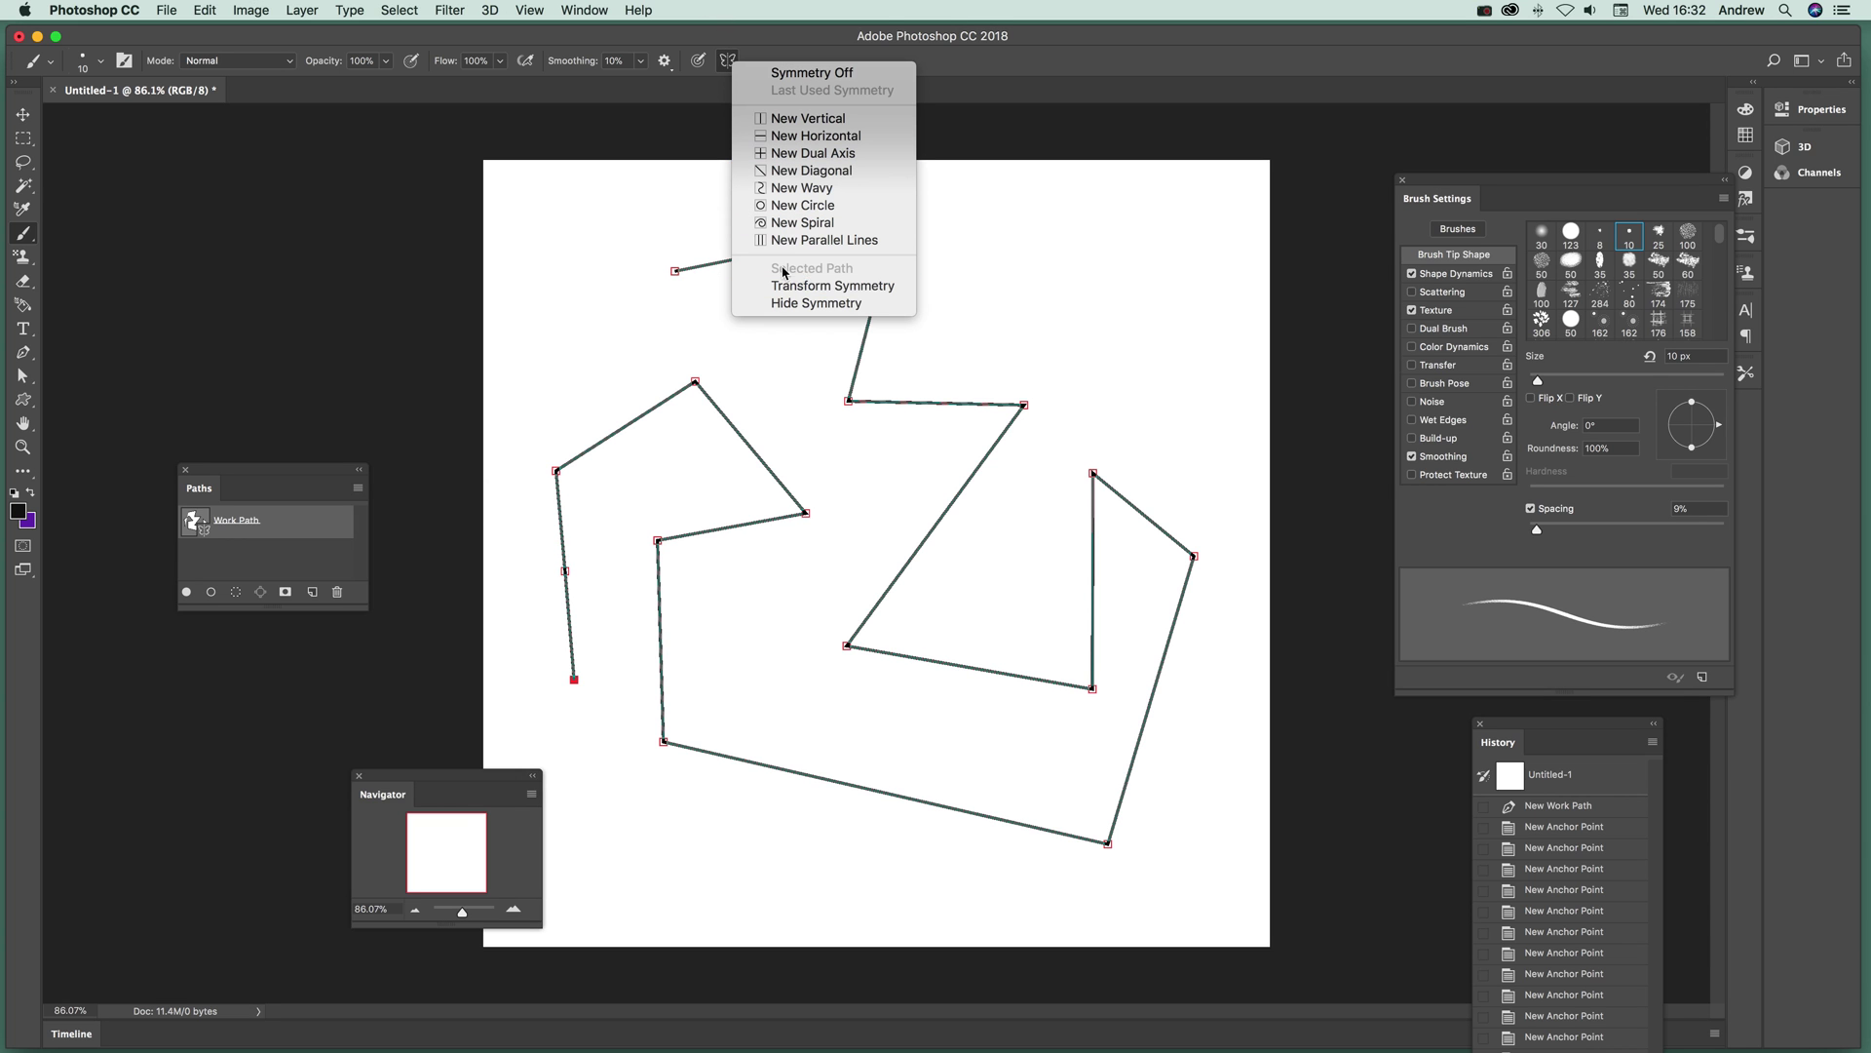
pyautogui.click(733, 388)
# Paint short strokes along the two zigzag segments that meet at the left-centre corner of the symmetry path.
pyautogui.moveTo(743, 386)
pyautogui.mouseDown()
pyautogui.moveTo(726, 439)
pyautogui.moveTo(778, 443)
pyautogui.moveTo(766, 505)
pyautogui.moveTo(712, 473)
pyautogui.mouseUp()
pyautogui.moveTo(767, 505); pyautogui.dragTo(682, 520)
pyautogui.moveTo(772, 514); pyautogui.dragTo(713, 525)
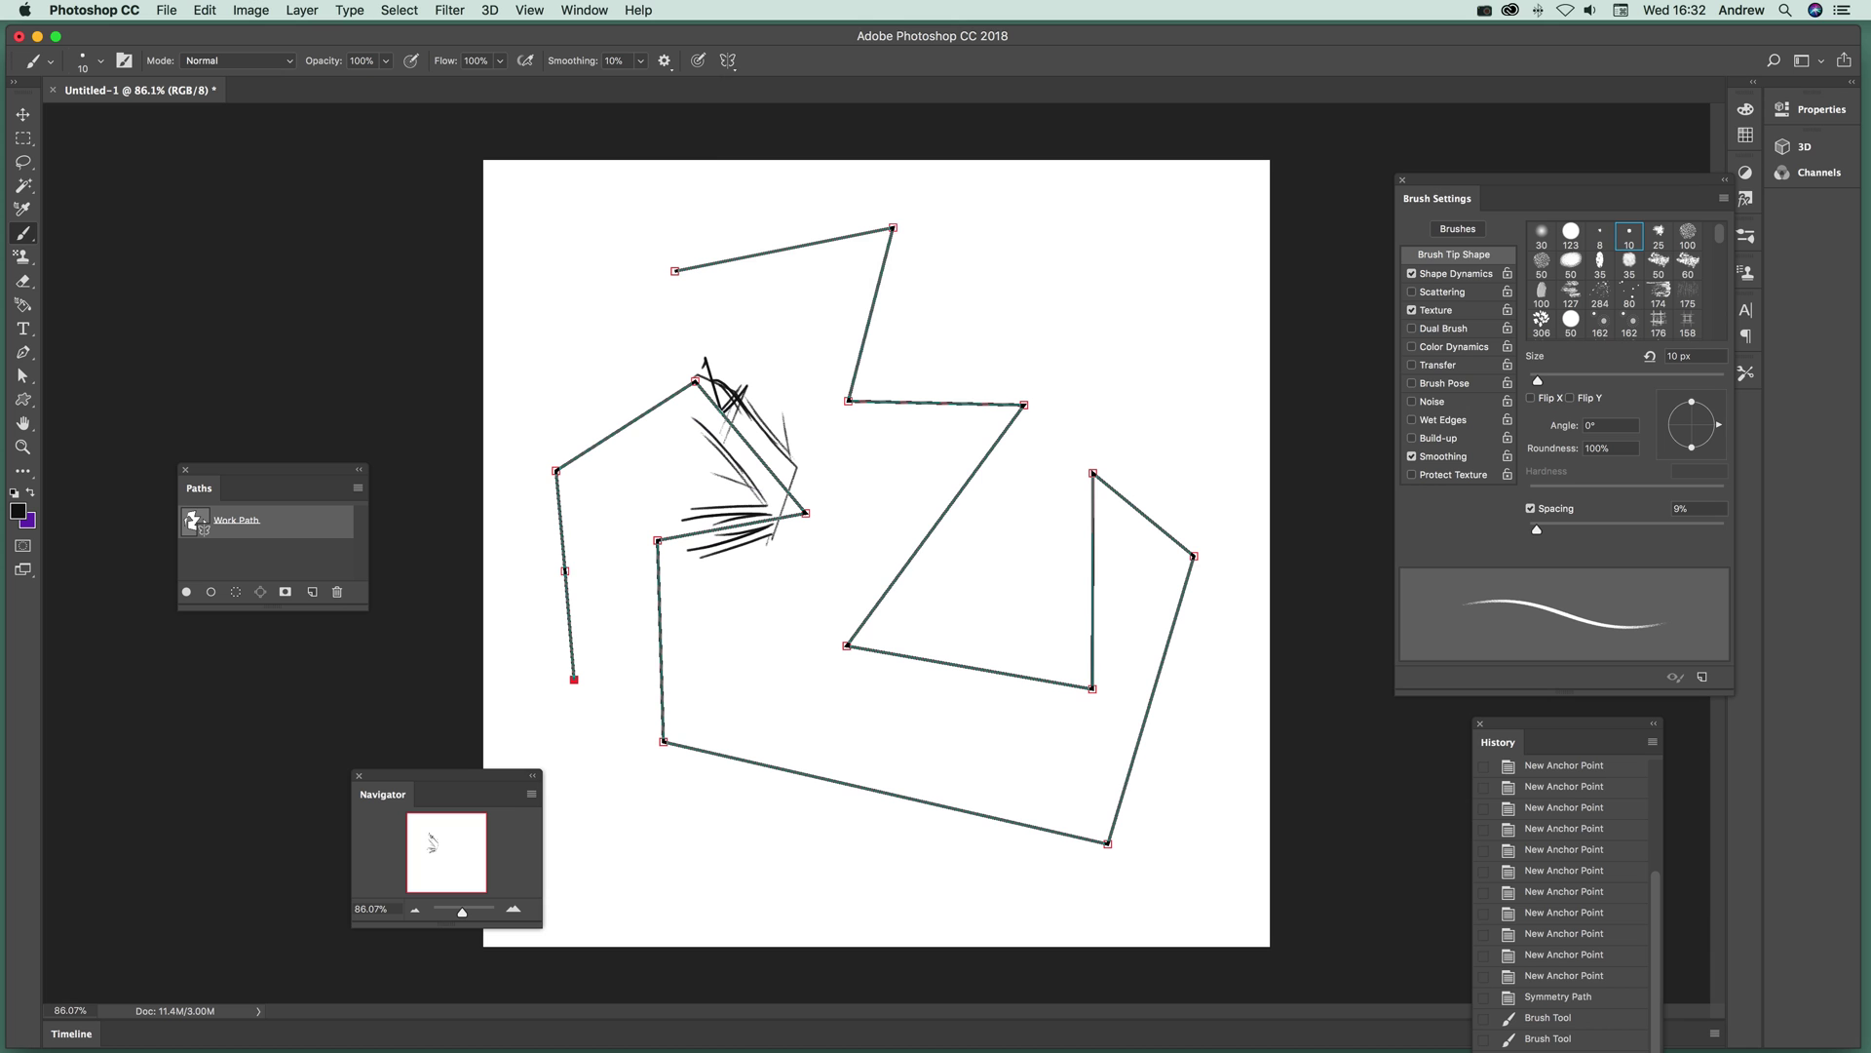
# Paint freehand strokes and scribbles around the symmetry path's upper segments, out to its upper-left end point.
pyautogui.moveTo(850, 400)
pyautogui.mouseDown()
pyautogui.moveTo(931, 366)
pyautogui.moveTo(916, 423)
pyautogui.mouseUp()
pyautogui.moveTo(917, 381); pyautogui.dragTo(938, 447)
pyautogui.moveTo(947, 366); pyautogui.dragTo(959, 444)
pyautogui.moveTo(974, 353)
pyautogui.mouseDown()
pyautogui.moveTo(959, 398)
pyautogui.moveTo(912, 402)
pyautogui.moveTo(827, 356)
pyautogui.moveTo(926, 305)
pyautogui.moveTo(850, 234)
pyautogui.moveTo(756, 253)
pyautogui.moveTo(799, 284)
pyautogui.moveTo(753, 256)
pyautogui.moveTo(631, 253)
pyautogui.mouseUp()
pyautogui.moveTo(673, 192); pyautogui.dragTo(757, 227)
pyautogui.moveTo(608, 197)
pyautogui.mouseDown()
pyautogui.moveTo(741, 209)
pyautogui.moveTo(616, 293)
pyautogui.mouseUp()
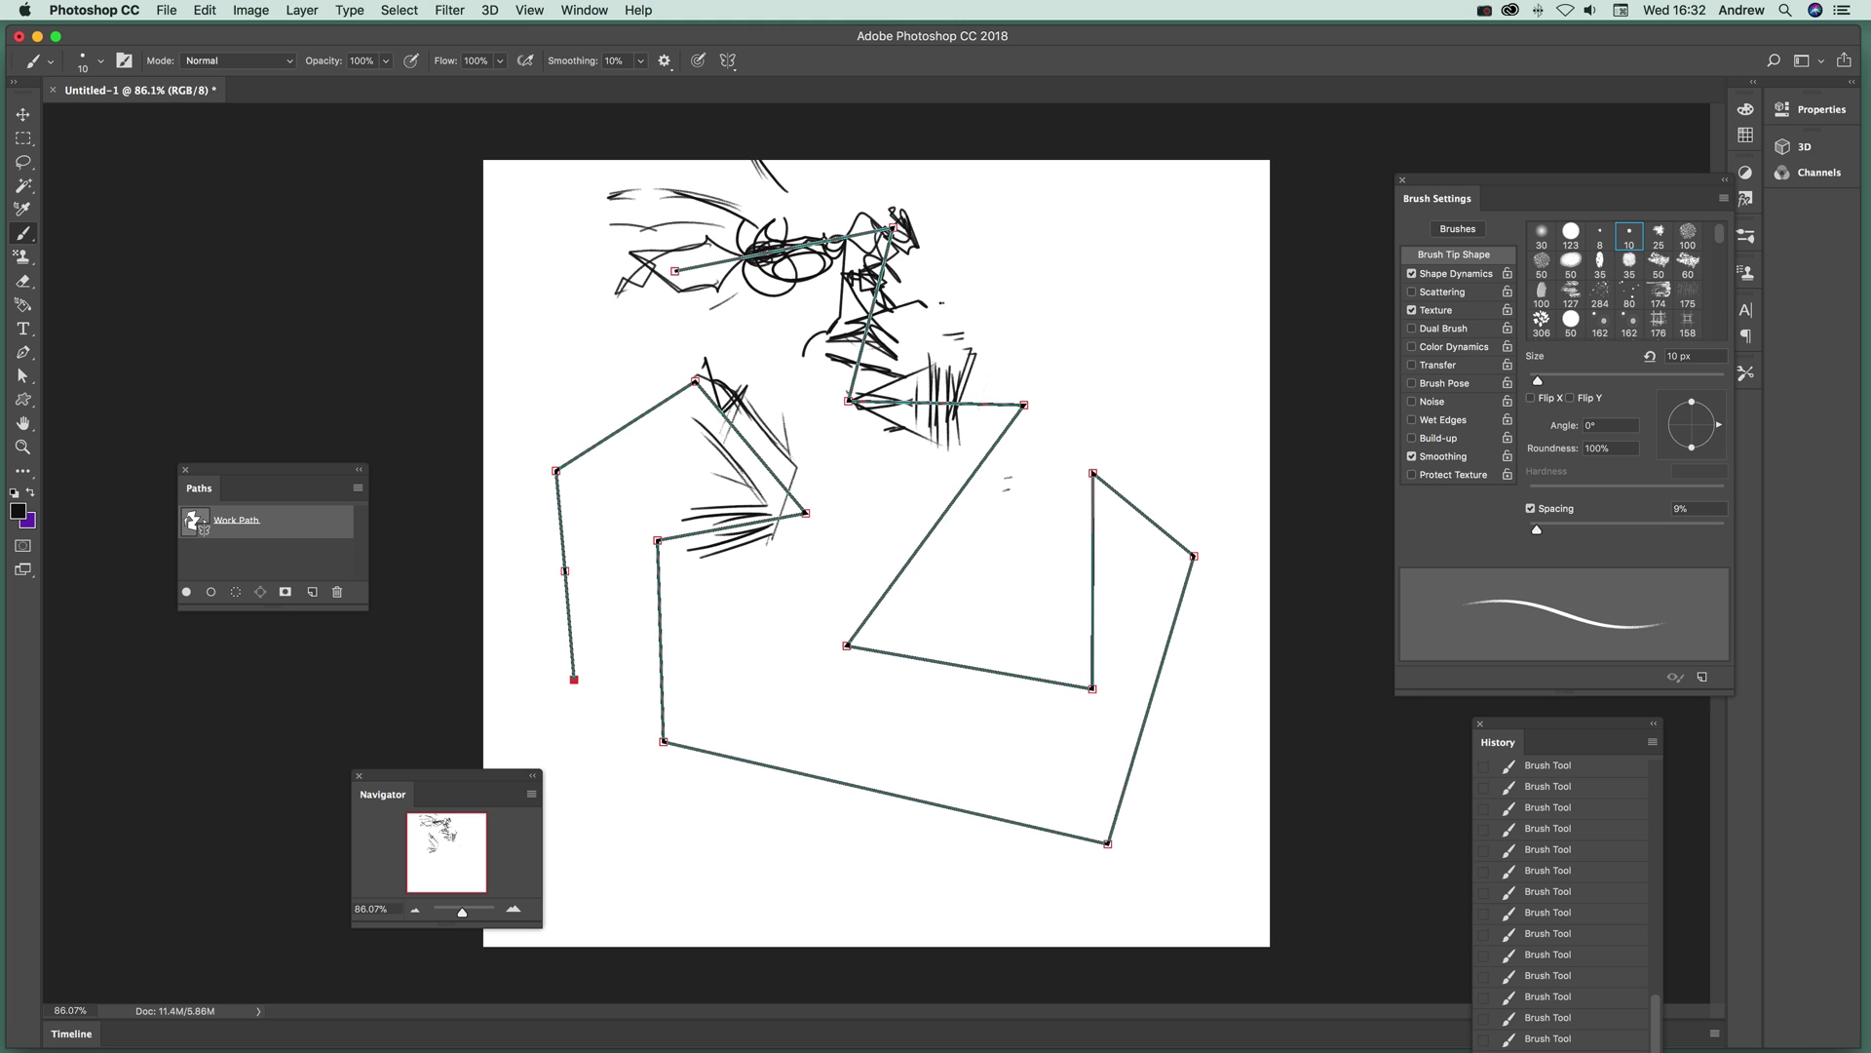
# Paint short hatch strokes across the long diagonal segment in the middle of the symmetry path.
pyautogui.moveTo(863, 523)
pyautogui.mouseDown()
pyautogui.moveTo(942, 582)
pyautogui.moveTo(945, 555)
pyautogui.mouseUp()
pyautogui.moveTo(866, 469); pyautogui.dragTo(858, 481)
pyautogui.moveTo(889, 472); pyautogui.dragTo(951, 532)
pyautogui.moveTo(916, 481); pyautogui.dragTo(957, 513)
pyautogui.moveTo(959, 499)
pyautogui.mouseDown()
pyautogui.moveTo(931, 469)
pyautogui.moveTo(962, 490)
pyautogui.mouseUp()
pyautogui.moveTo(942, 452); pyautogui.dragTo(969, 474)
pyautogui.moveTo(951, 436)
pyautogui.mouseDown()
pyautogui.moveTo(974, 468)
pyautogui.moveTo(1005, 464)
pyautogui.mouseUp()
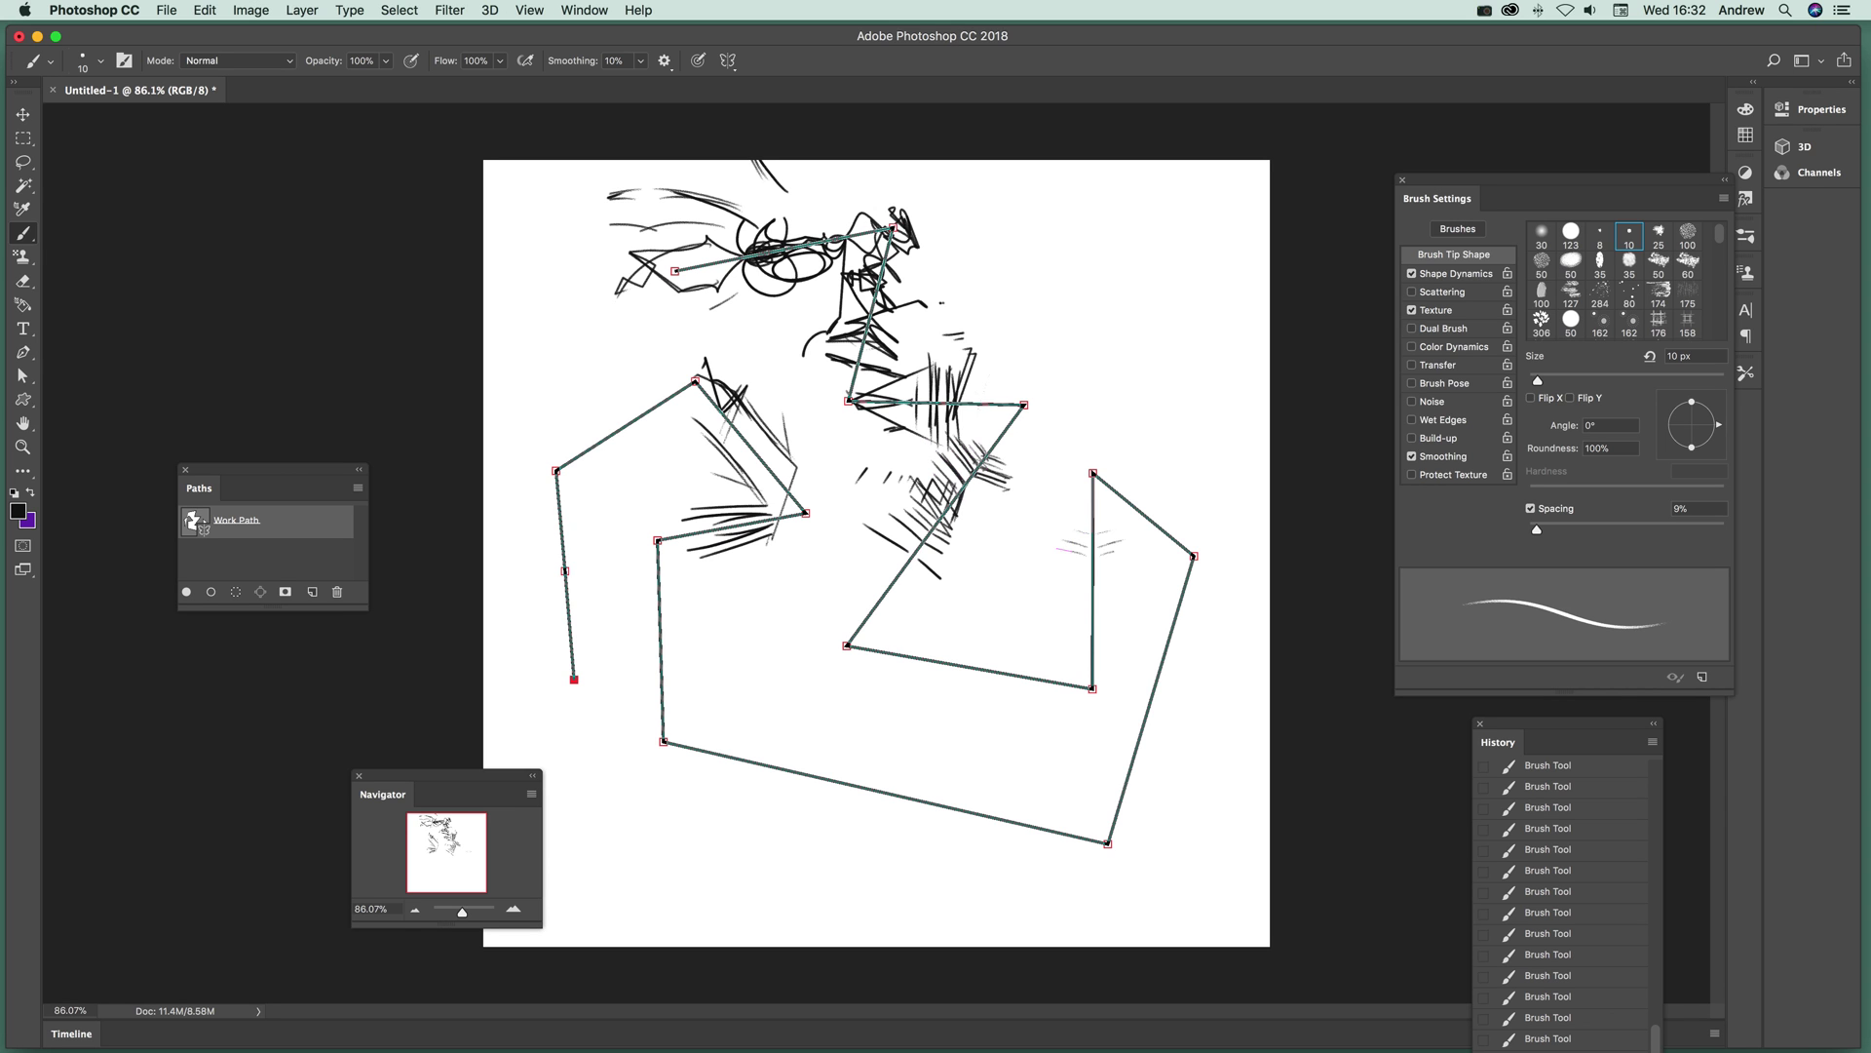
# Paint short strokes across the vertical segment at the canvas's right and the adjoining end of the lower slanted segment.
pyautogui.moveTo(1054, 591); pyautogui.dragTo(1119, 589)
pyautogui.moveTo(1055, 601); pyautogui.dragTo(1123, 612)
pyautogui.moveTo(1050, 625)
pyautogui.mouseDown()
pyautogui.moveTo(1126, 622)
pyautogui.moveTo(1050, 708)
pyautogui.mouseUp()
pyautogui.moveTo(1049, 640); pyautogui.dragTo(1049, 670)
pyautogui.moveTo(1045, 691); pyautogui.dragTo(1034, 720)
pyautogui.moveTo(1033, 627); pyautogui.dragTo(1027, 668)
pyautogui.moveTo(1024, 688); pyautogui.dragTo(1014, 730)
pyautogui.moveTo(1008, 624); pyautogui.dragTo(1001, 660)
pyautogui.moveTo(999, 686); pyautogui.dragTo(989, 722)
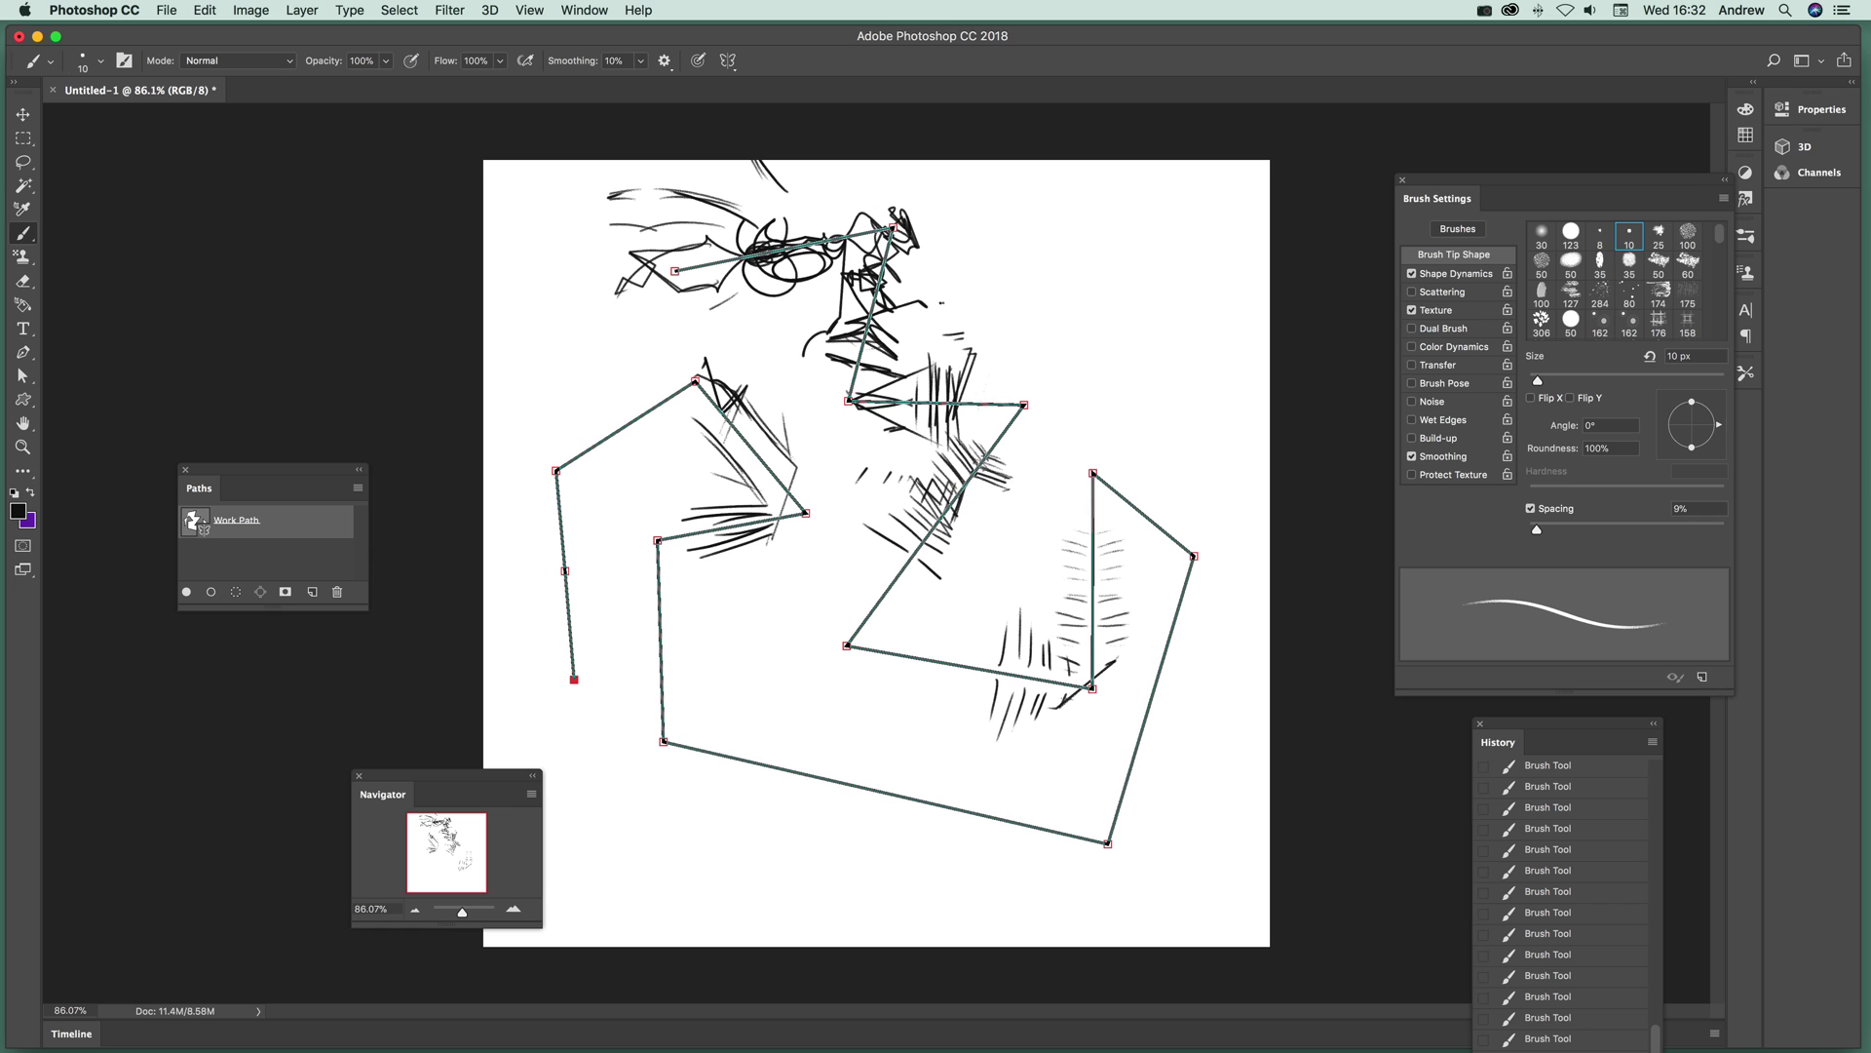
# Continue the row of short strokes leftward along the lower slanted segment to its left corner.
pyautogui.moveTo(992, 621); pyautogui.dragTo(980, 657)
pyautogui.moveTo(978, 679); pyautogui.dragTo(974, 716)
pyautogui.moveTo(989, 600); pyautogui.dragTo(967, 657)
pyautogui.moveTo(965, 673); pyautogui.dragTo(963, 706)
pyautogui.moveTo(987, 601); pyautogui.dragTo(971, 645)
pyautogui.moveTo(965, 688); pyautogui.dragTo(960, 736)
pyautogui.moveTo(964, 627); pyautogui.dragTo(951, 657)
pyautogui.moveTo(952, 671); pyautogui.dragTo(948, 710)
pyautogui.moveTo(963, 627); pyautogui.dragTo(948, 657)
pyautogui.moveTo(952, 671); pyautogui.dragTo(946, 704)
pyautogui.moveTo(947, 623); pyautogui.dragTo(933, 651)
pyautogui.moveTo(920, 662); pyautogui.dragTo(890, 672)
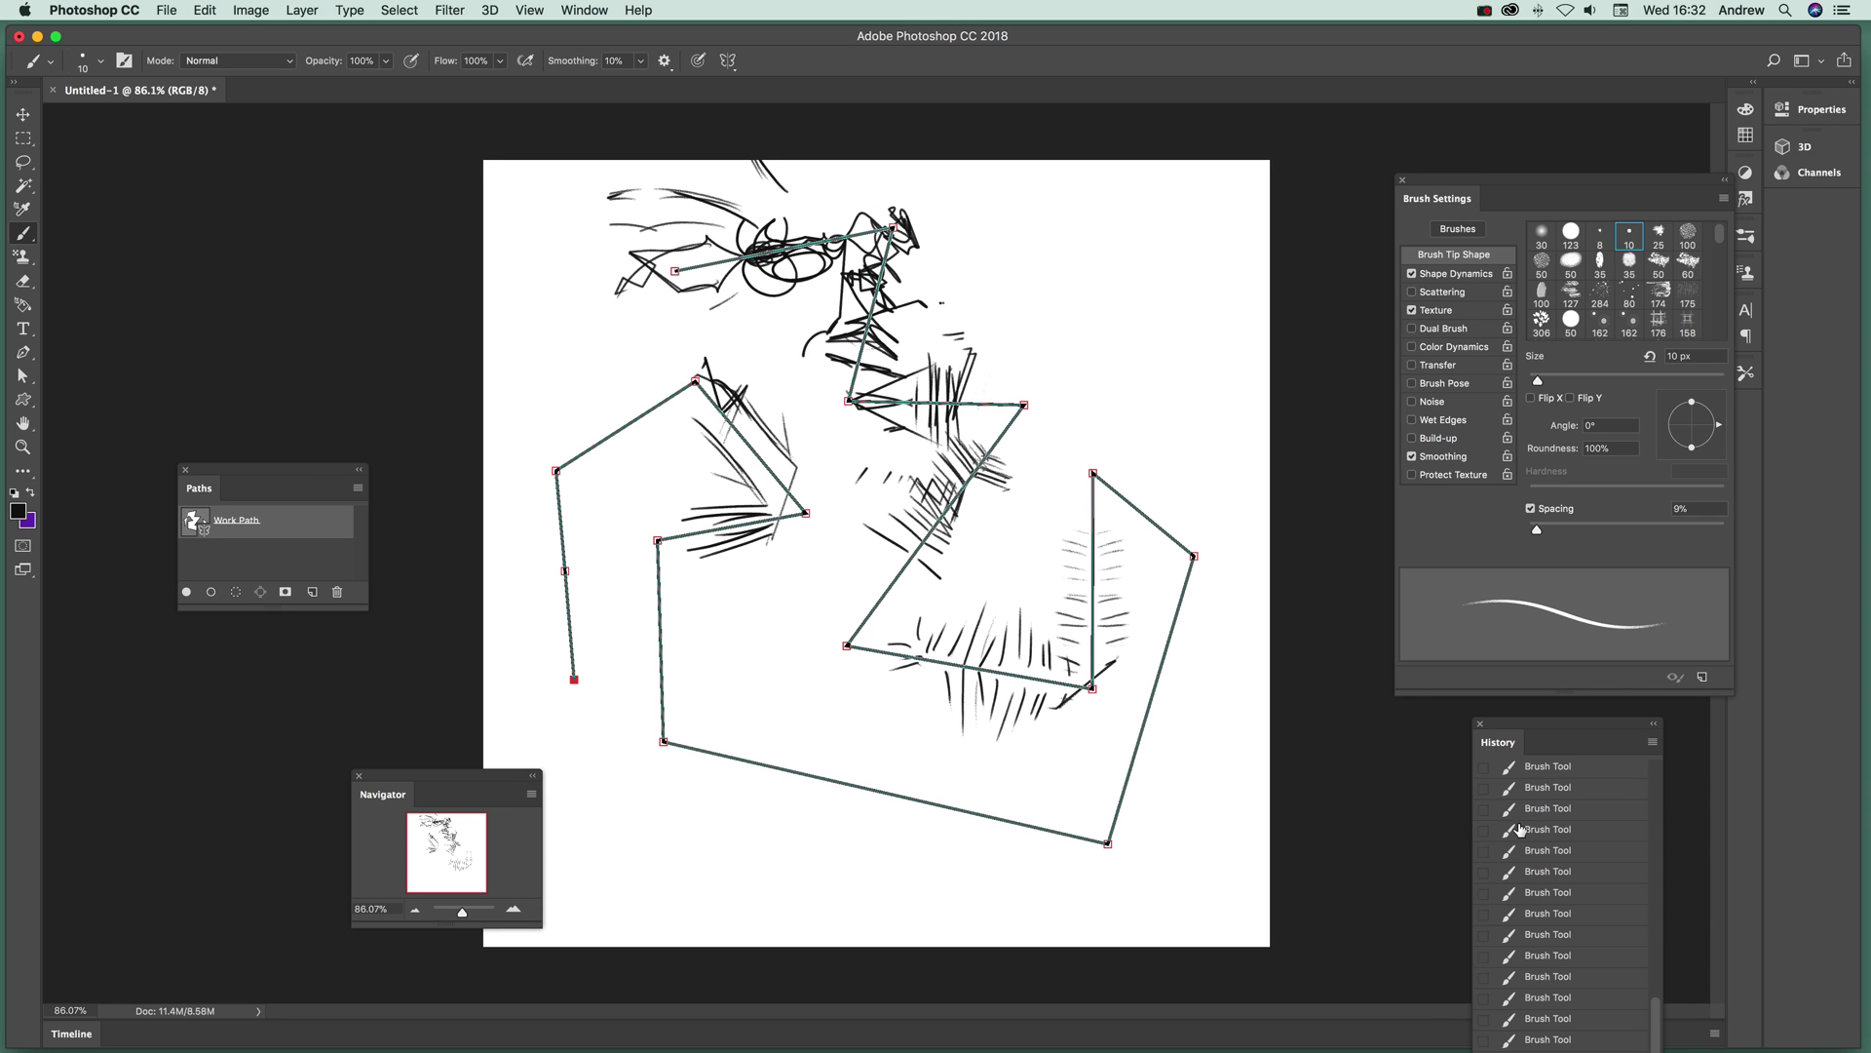
# Revert to the blank snapshot and choose the head with two antennae as the Custom Shape tool's shape.
pyautogui.scroll(10, 1567, 904)
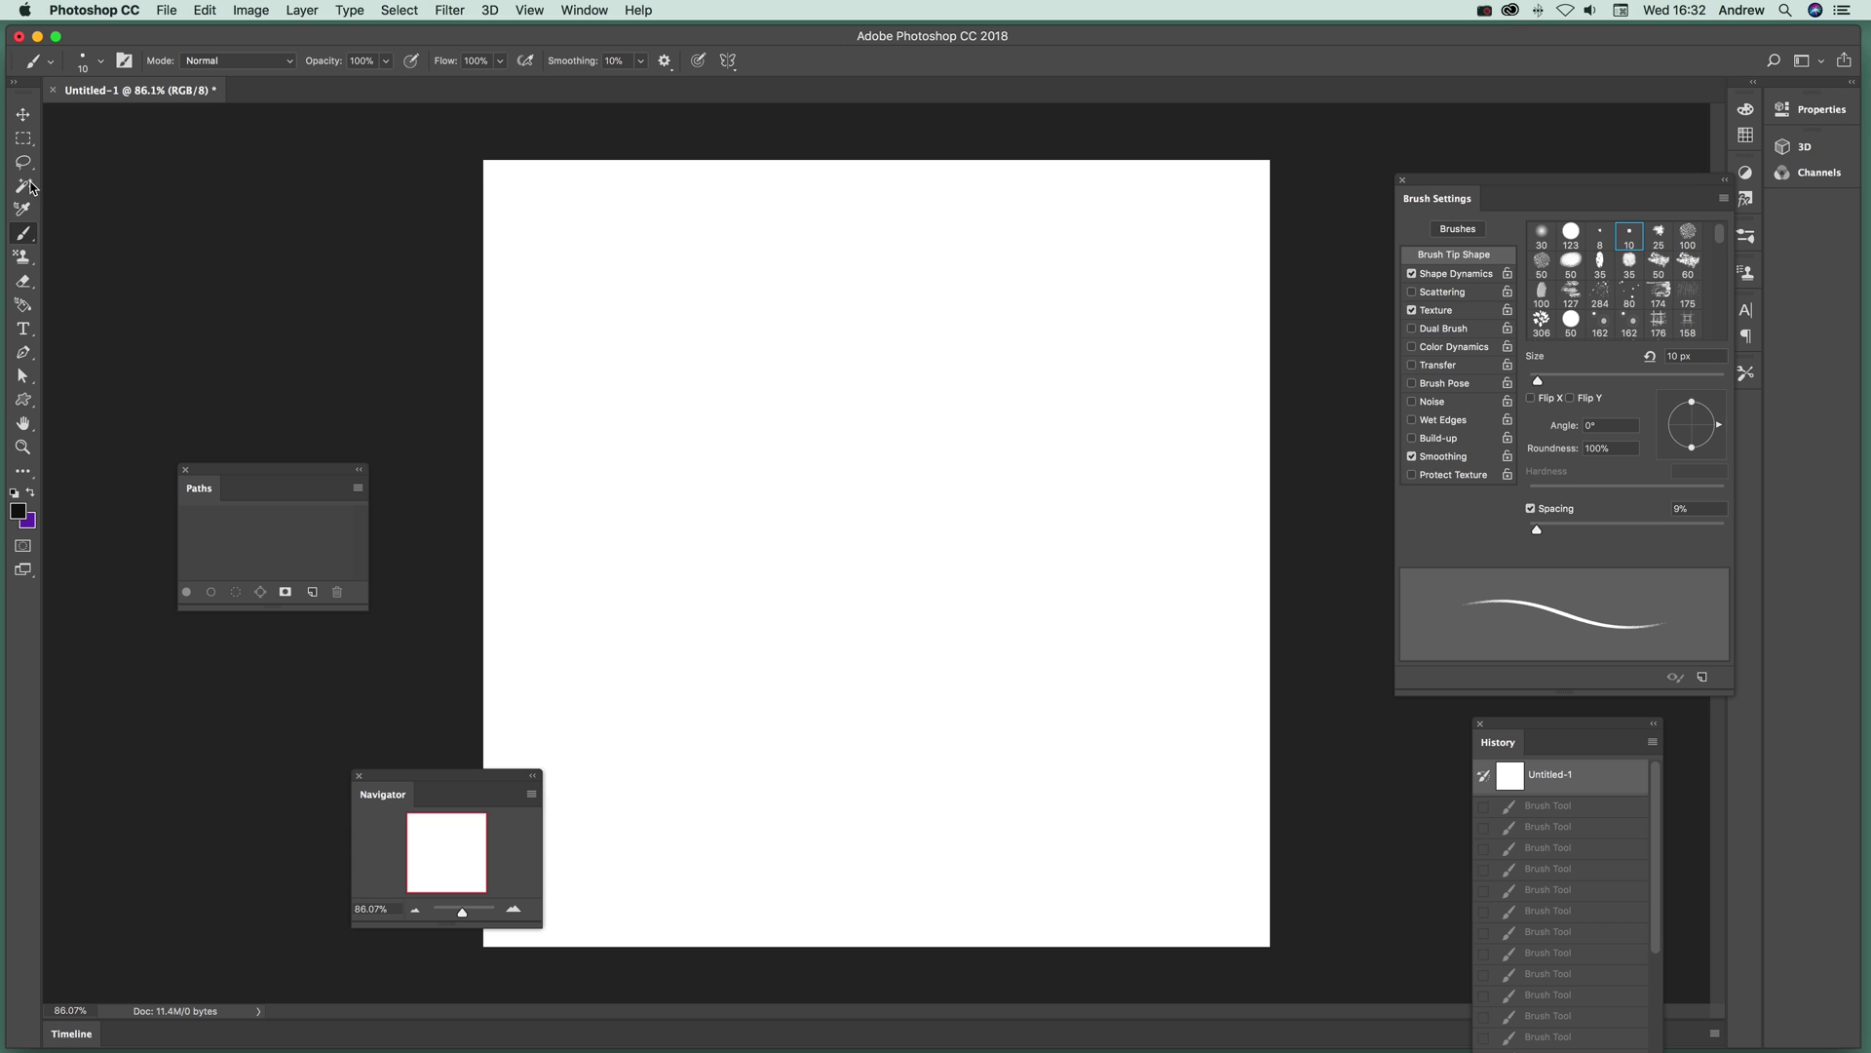
pyautogui.click(24, 400)
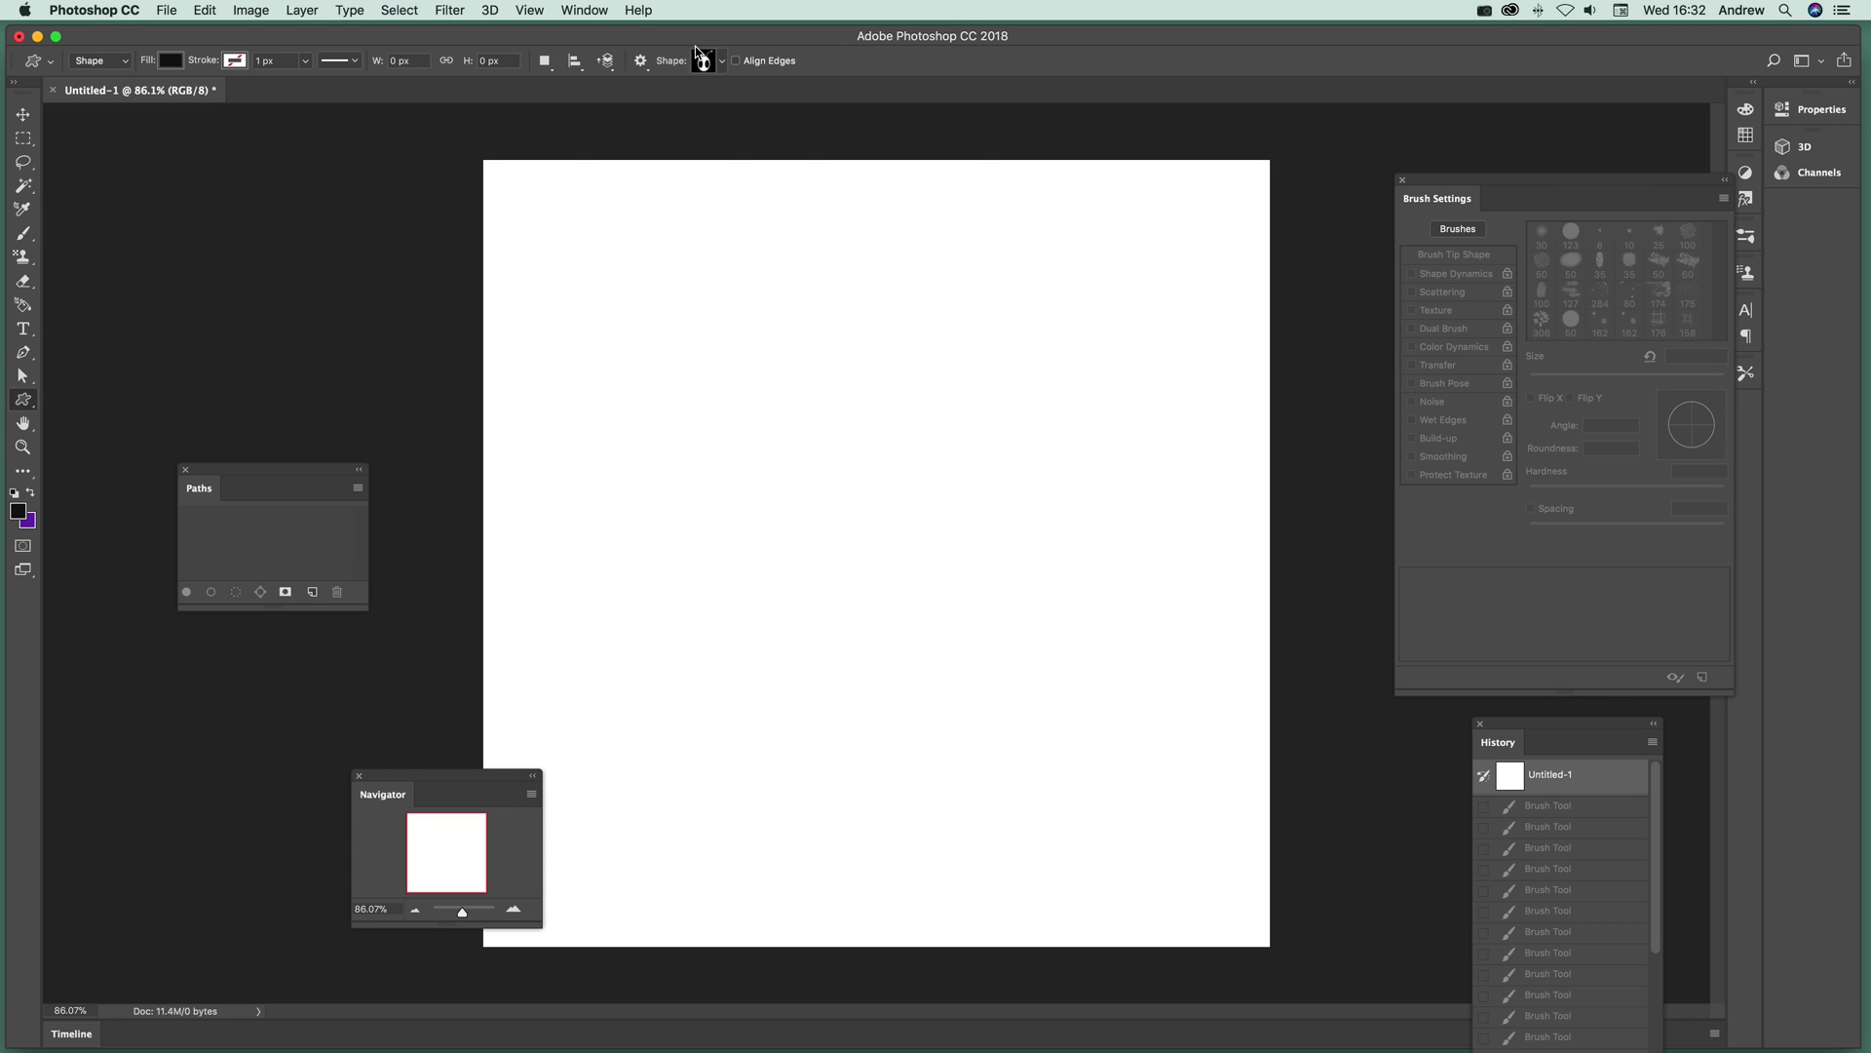
pyautogui.click(704, 61)
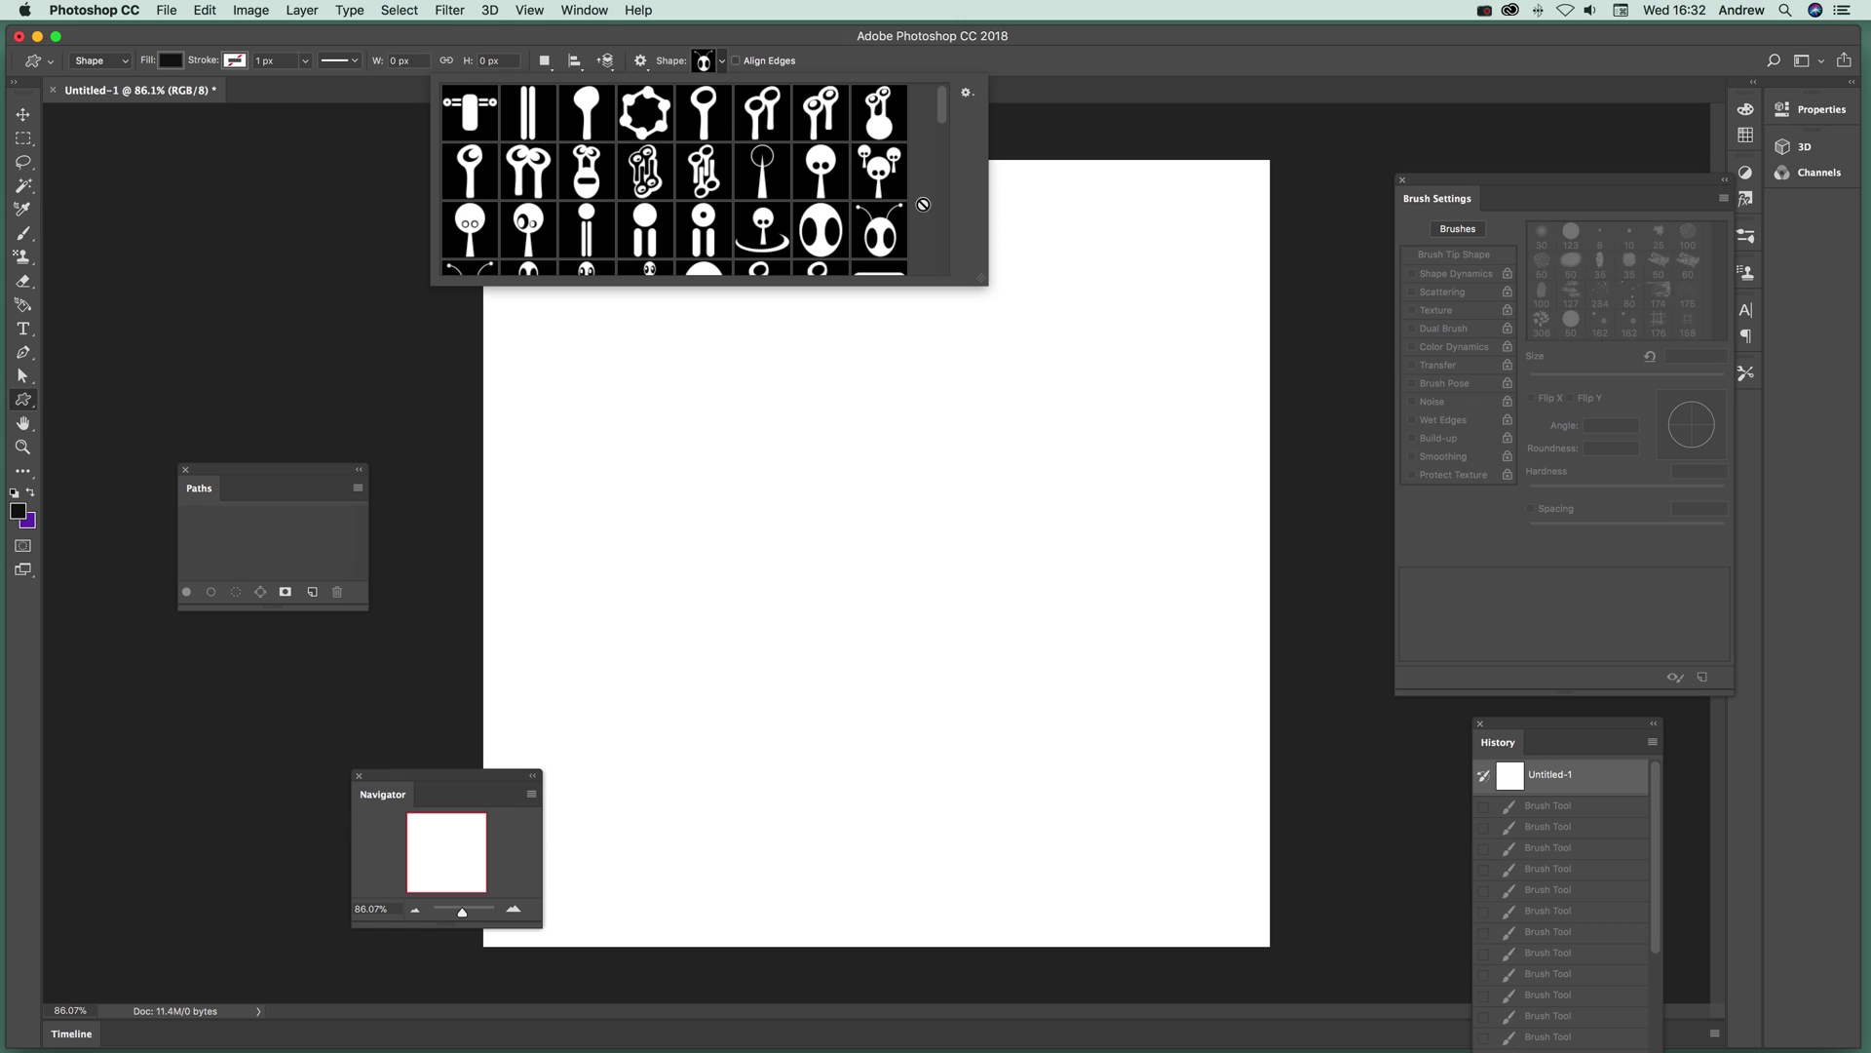
pyautogui.click(887, 231)
pyautogui.click(1072, 60)
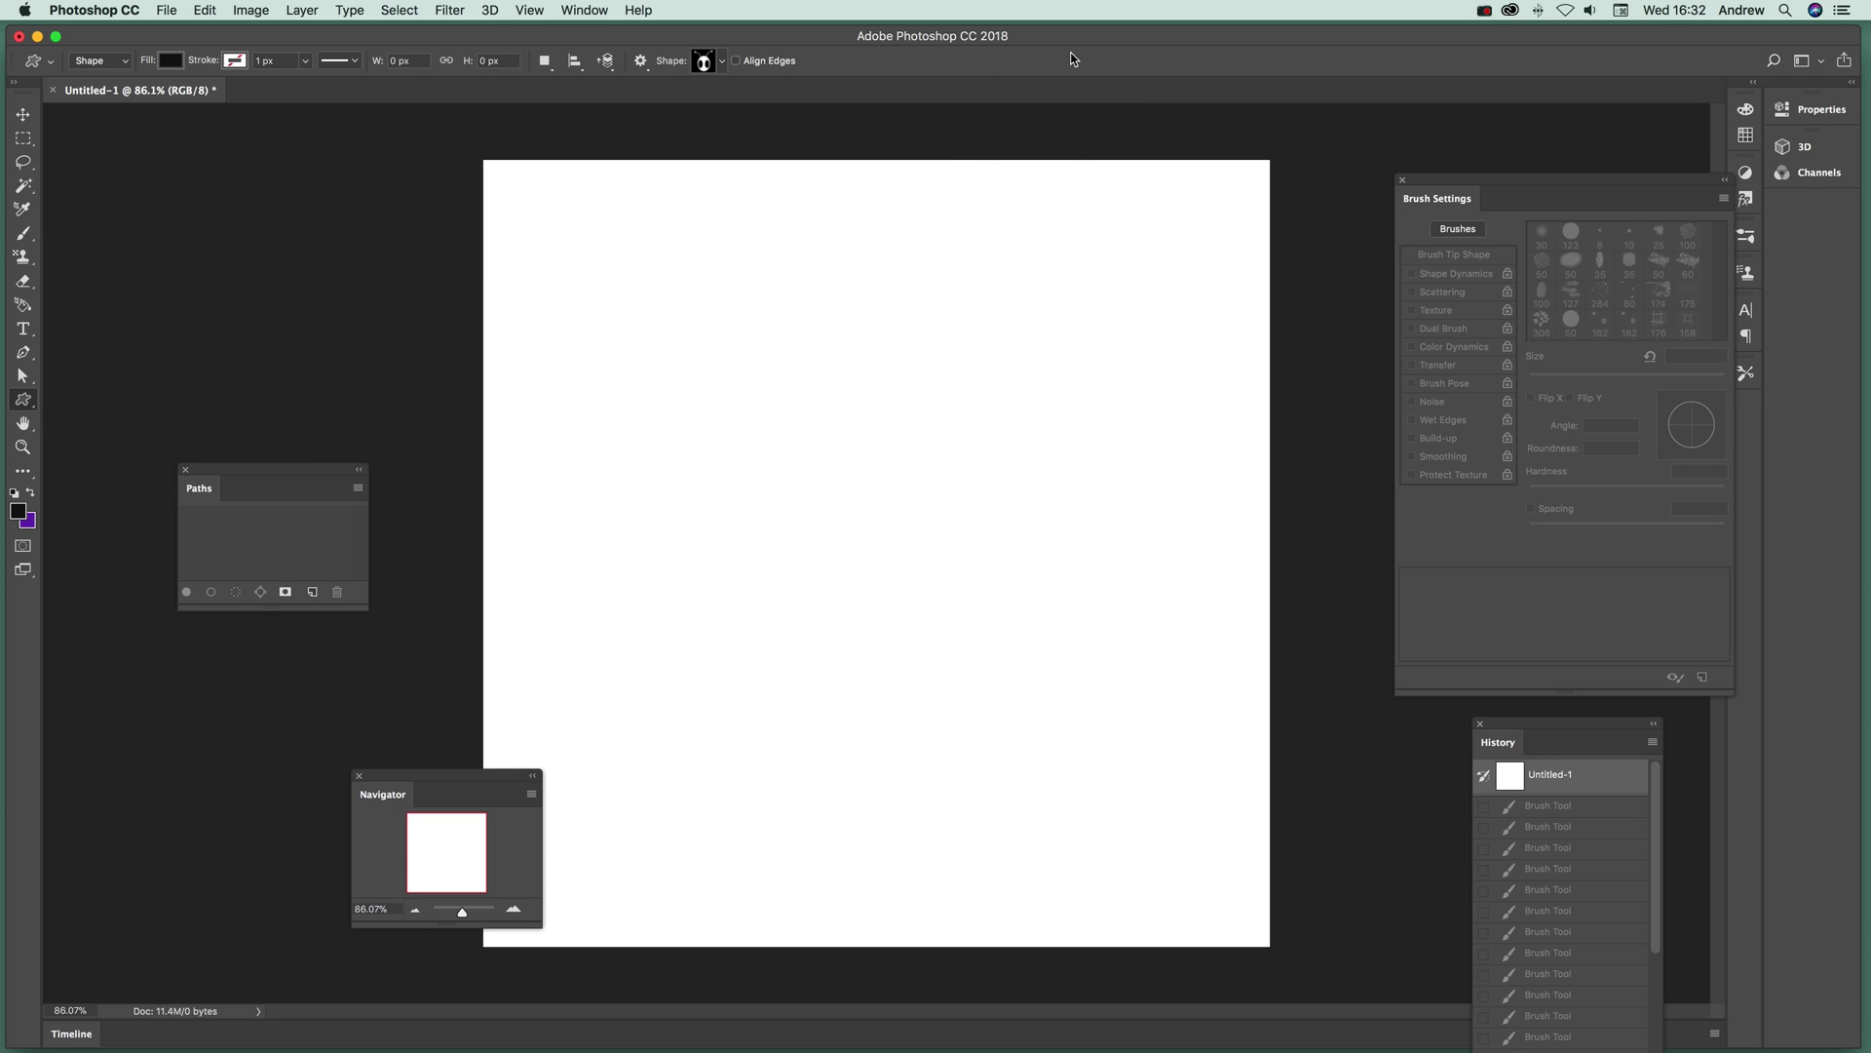
# Set the Custom Shape tool to Path mode and draw the antennaed head in the middle of the canvas.
pyautogui.click(97, 60)
pyautogui.click(98, 77)
pyautogui.moveTo(686, 326); pyautogui.dragTo(1043, 808)
# Turn the head path into a symmetry path and switch to the Brush tool.
pyautogui.click(357, 489)
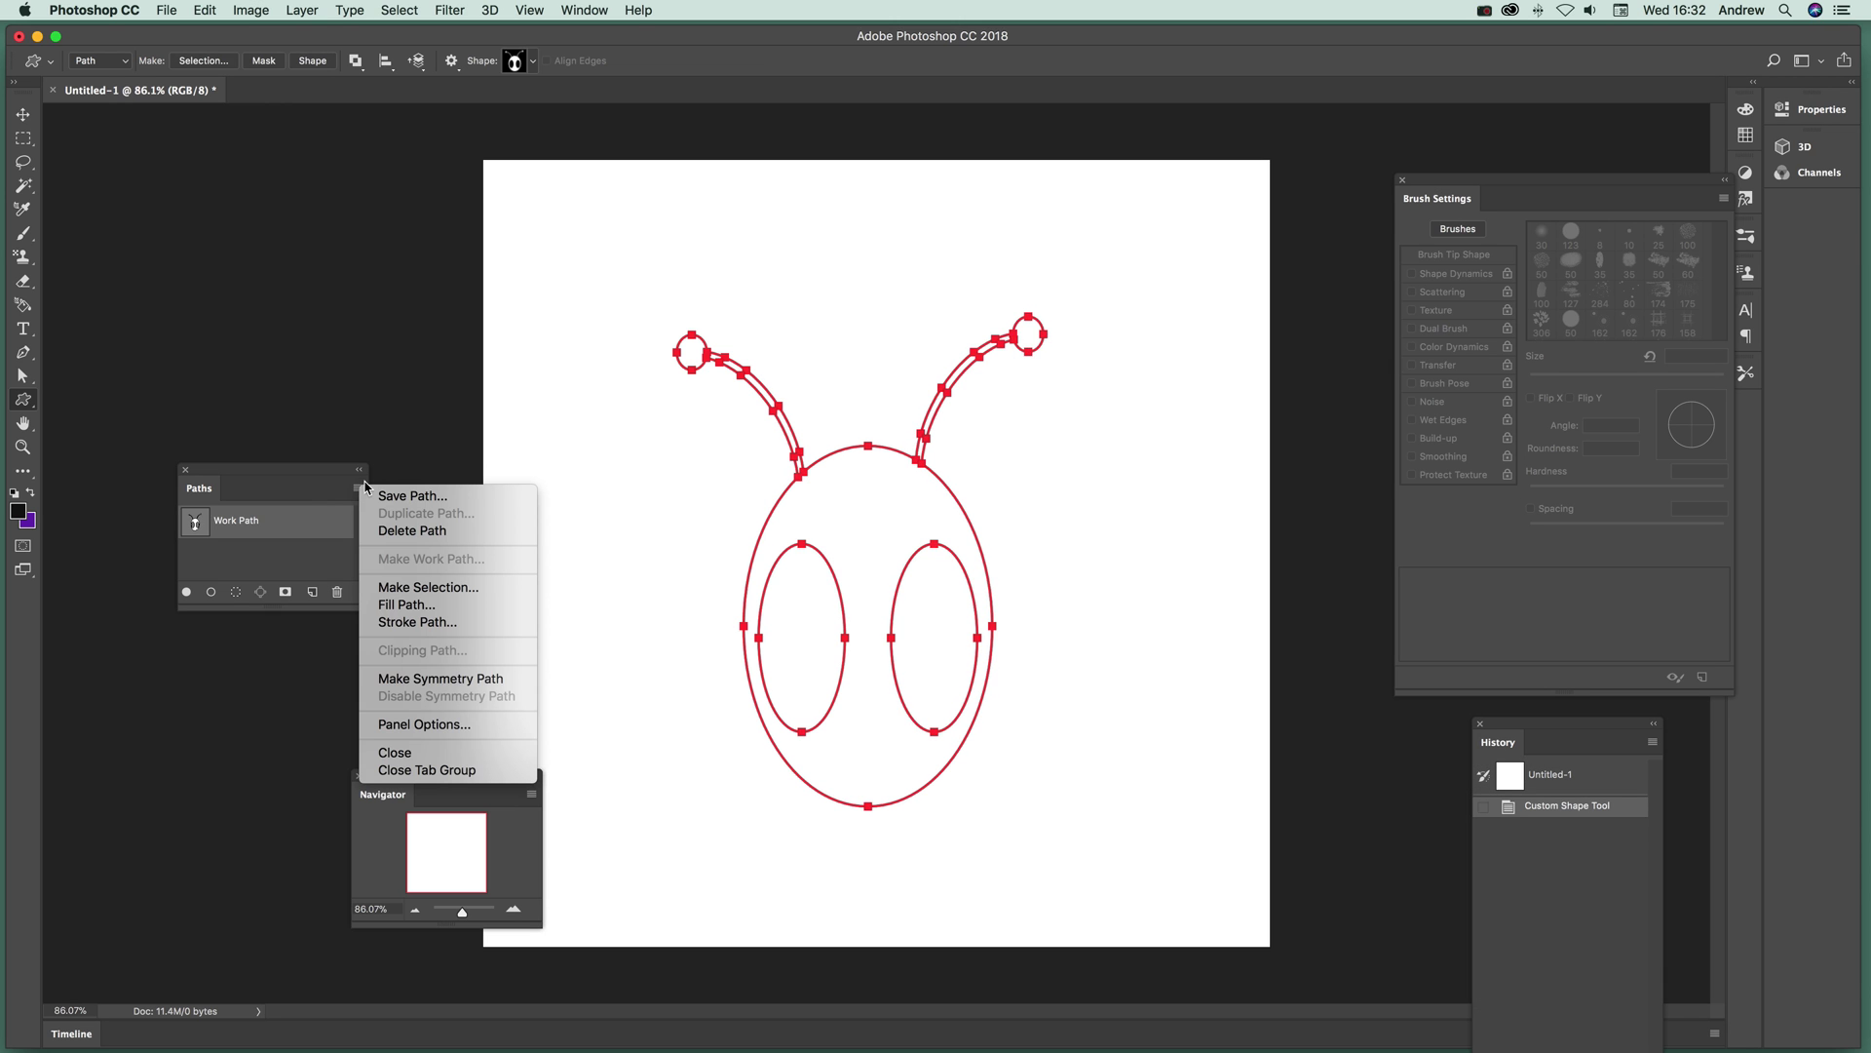
pyautogui.click(455, 680)
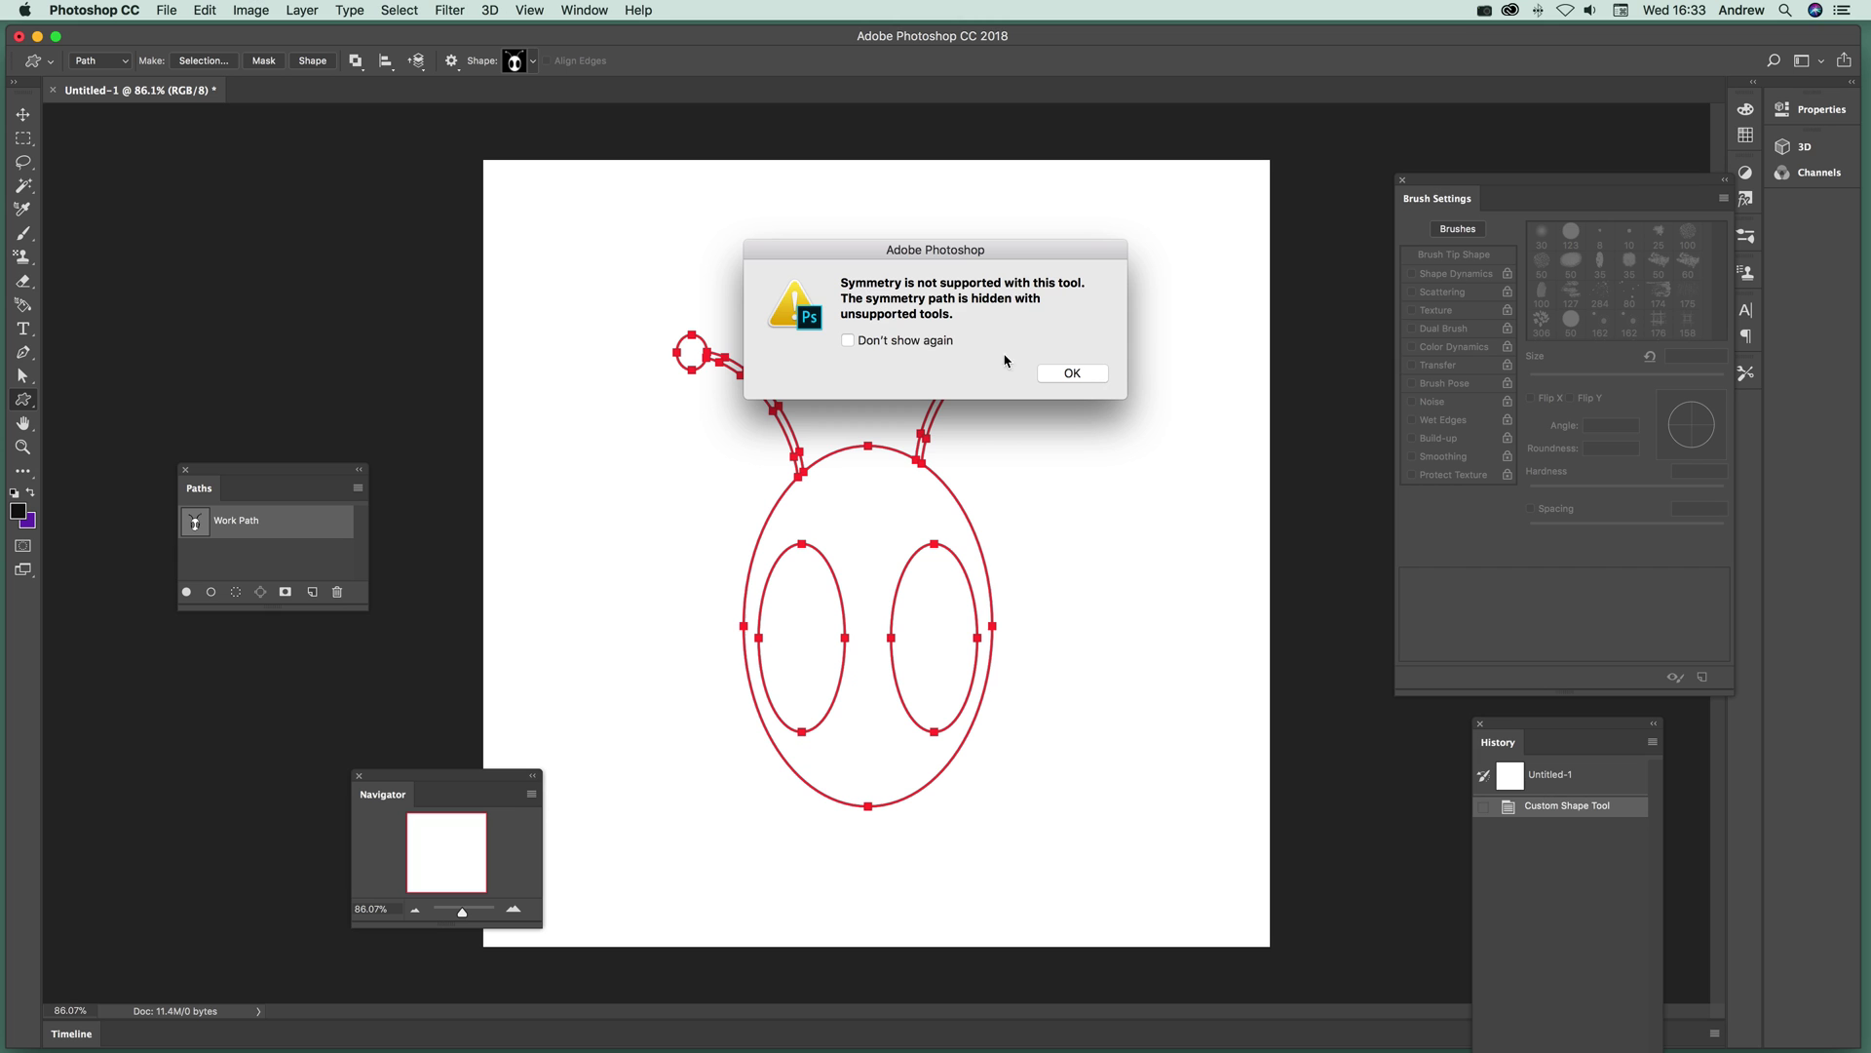
pyautogui.click(1072, 373)
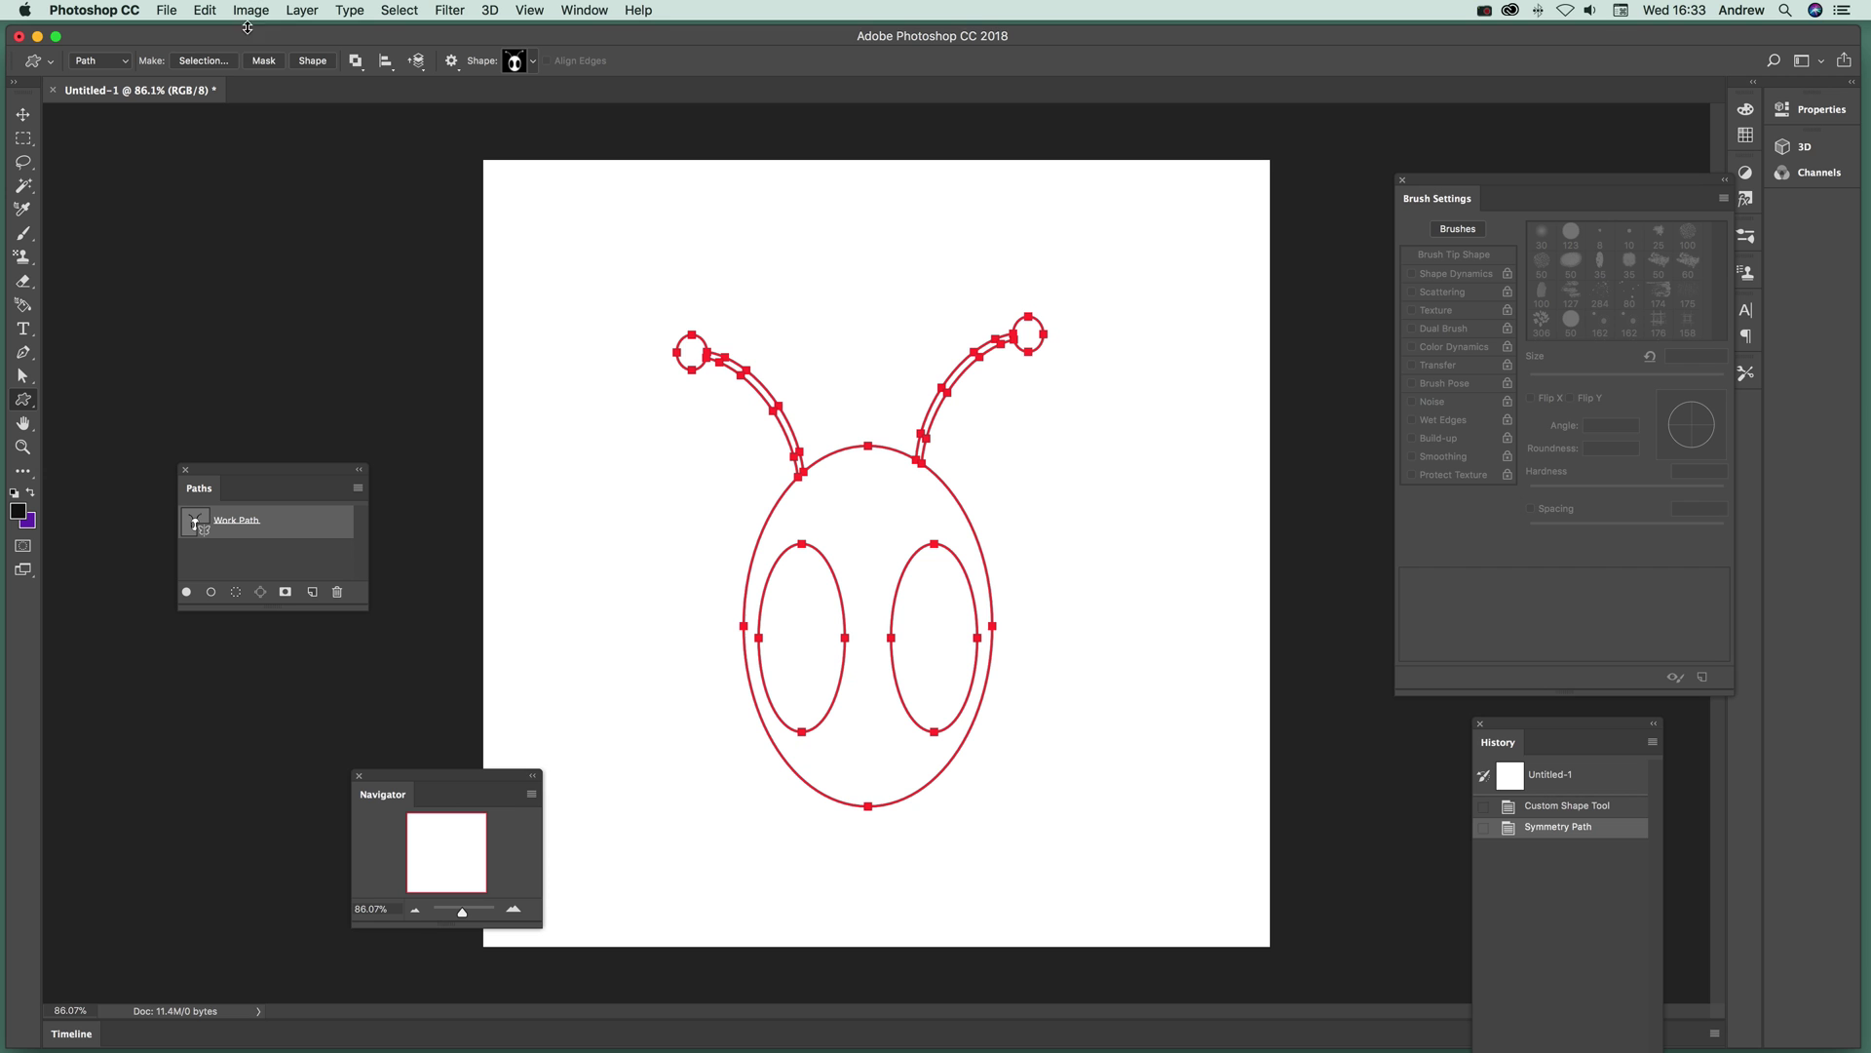
pyautogui.click(24, 233)
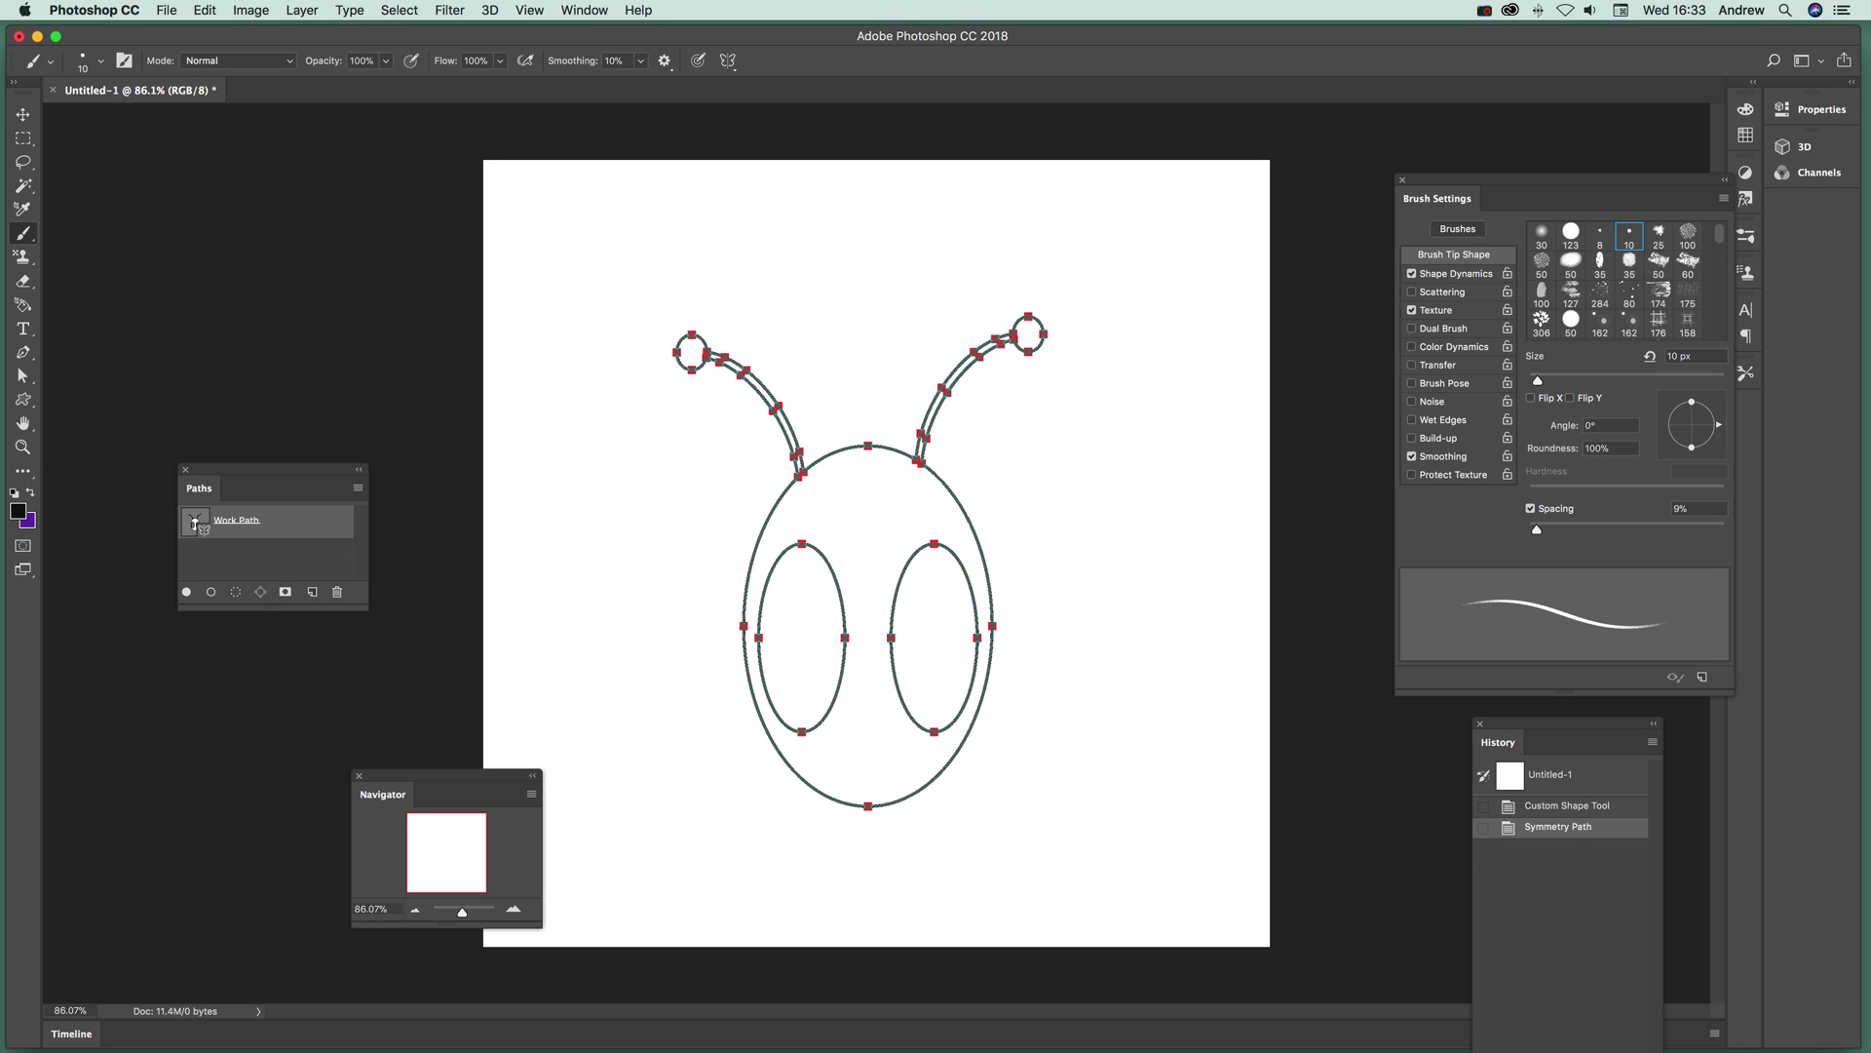
# Paint strokes along the head's upper-left edge, the left antenna and the top of the head.
pyautogui.moveTo(731, 485)
pyautogui.mouseDown()
pyautogui.moveTo(814, 534)
pyautogui.moveTo(795, 497)
pyautogui.mouseUp()
pyautogui.moveTo(781, 484); pyautogui.dragTo(802, 487)
pyautogui.moveTo(808, 404)
pyautogui.mouseDown()
pyautogui.moveTo(787, 433)
pyautogui.moveTo(808, 455)
pyautogui.mouseUp()
pyautogui.moveTo(773, 395); pyautogui.dragTo(800, 438)
pyautogui.moveTo(748, 355)
pyautogui.mouseDown()
pyautogui.moveTo(800, 421)
pyautogui.moveTo(758, 410)
pyautogui.mouseUp()
pyautogui.moveTo(687, 349)
pyautogui.mouseDown()
pyautogui.moveTo(739, 345)
pyautogui.moveTo(775, 386)
pyautogui.mouseUp()
pyautogui.moveTo(820, 456); pyautogui.dragTo(893, 445)
# Paint loops across the forehead and long strokes around the head's right side, chin and left side.
pyautogui.moveTo(833, 462)
pyautogui.mouseDown()
pyautogui.moveTo(885, 443)
pyautogui.moveTo(955, 511)
pyautogui.mouseUp()
pyautogui.moveTo(932, 471)
pyautogui.mouseDown()
pyautogui.moveTo(1004, 595)
pyautogui.moveTo(952, 765)
pyautogui.moveTo(897, 801)
pyautogui.mouseUp()
pyautogui.moveTo(947, 743)
pyautogui.mouseDown()
pyautogui.moveTo(916, 785)
pyautogui.moveTo(848, 797)
pyautogui.mouseUp()
pyautogui.moveTo(941, 793)
pyautogui.mouseDown()
pyautogui.moveTo(824, 794)
pyautogui.moveTo(851, 824)
pyautogui.mouseUp()
pyautogui.moveTo(768, 745); pyautogui.dragTo(817, 814)
pyautogui.moveTo(751, 694)
pyautogui.mouseDown()
pyautogui.moveTo(797, 795)
pyautogui.moveTo(769, 790)
pyautogui.moveTo(721, 628)
pyautogui.moveTo(762, 589)
pyautogui.moveTo(743, 497)
pyautogui.moveTo(756, 507)
pyautogui.mouseUp()
# Paint freehand scribbles through the eyes and outward from the head's left side and lower right.
pyautogui.moveTo(766, 579)
pyautogui.mouseDown()
pyautogui.moveTo(828, 487)
pyautogui.moveTo(933, 485)
pyautogui.moveTo(967, 765)
pyautogui.moveTo(924, 822)
pyautogui.moveTo(1021, 856)
pyautogui.moveTo(1032, 801)
pyautogui.mouseUp()
pyautogui.moveTo(646, 622); pyautogui.dragTo(547, 614)
pyautogui.moveTo(809, 639); pyautogui.dragTo(868, 680)
pyautogui.moveTo(1022, 821); pyautogui.dragTo(1136, 731)
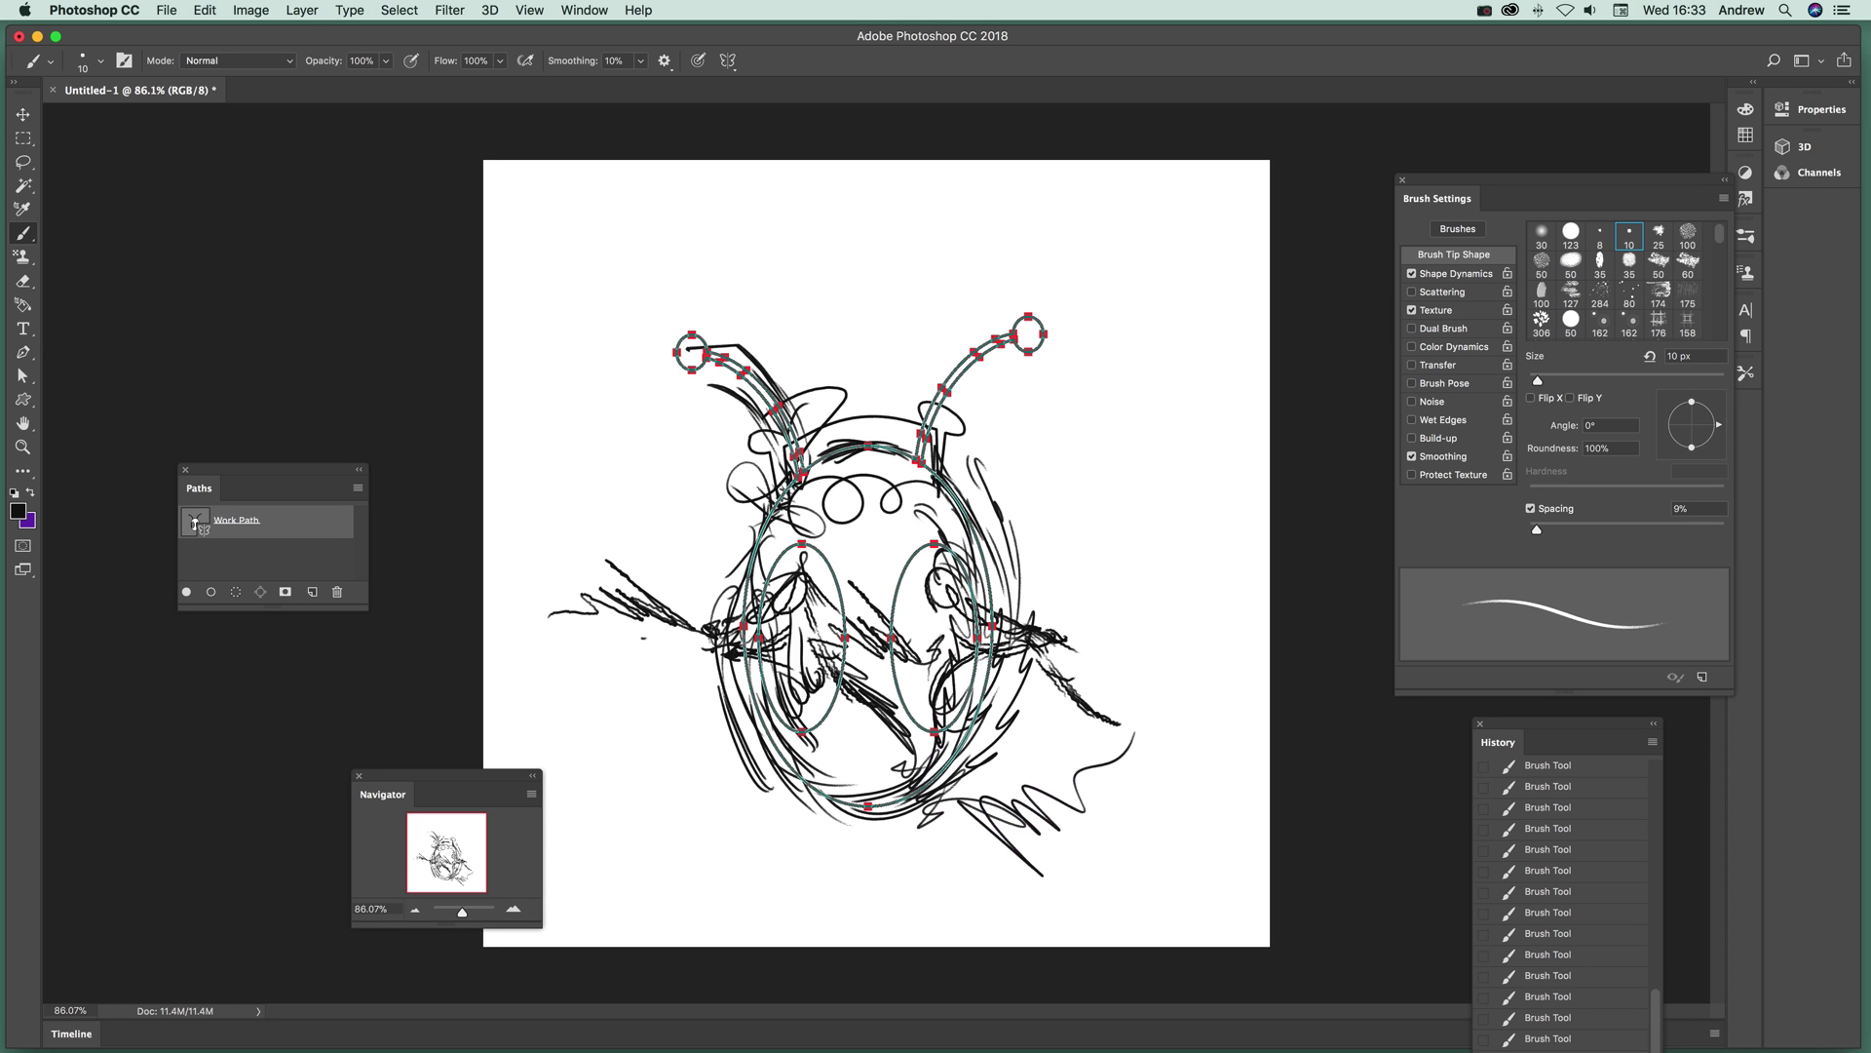